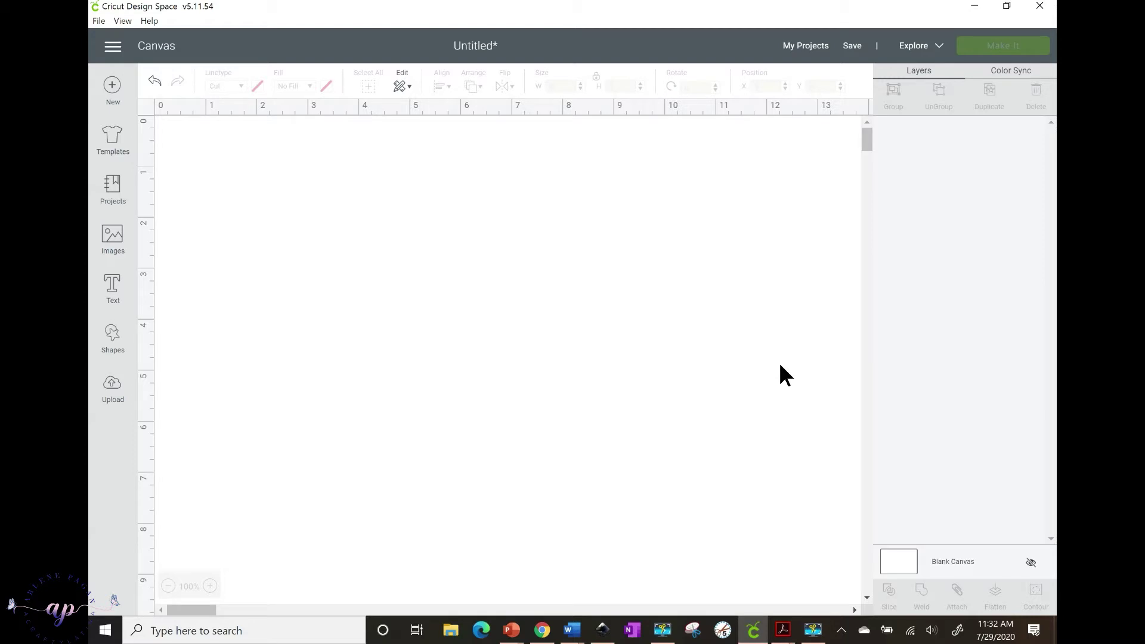
# - Add the text 'Shadow', move it near the top and enlarge it to 6.08 in wide
pyautogui.click(110, 297)
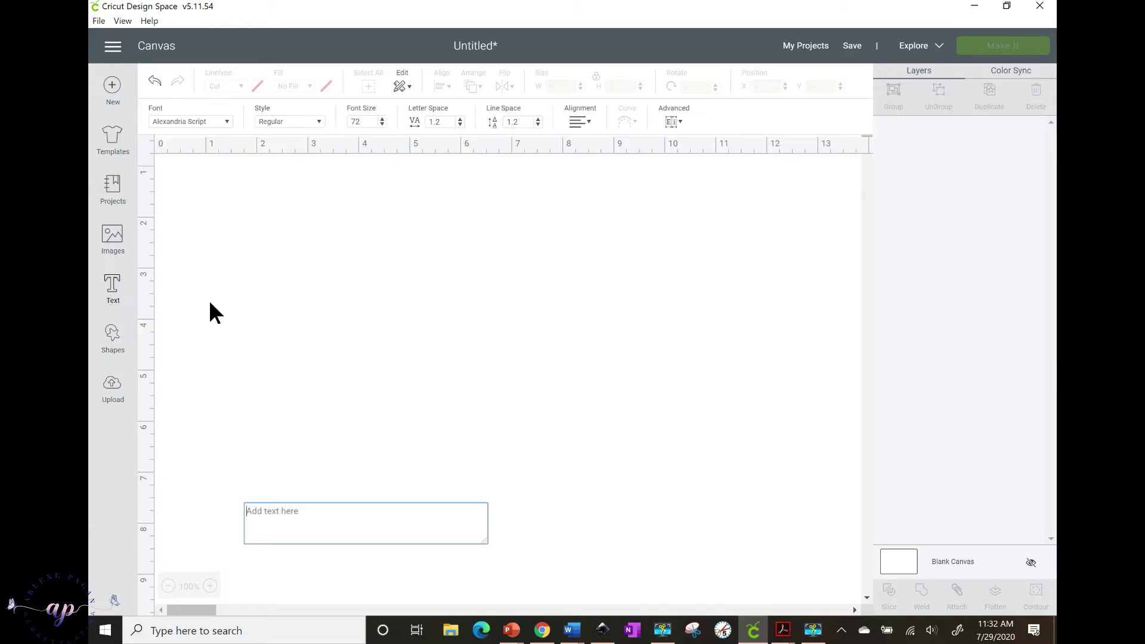
pyautogui.write('Shadow')
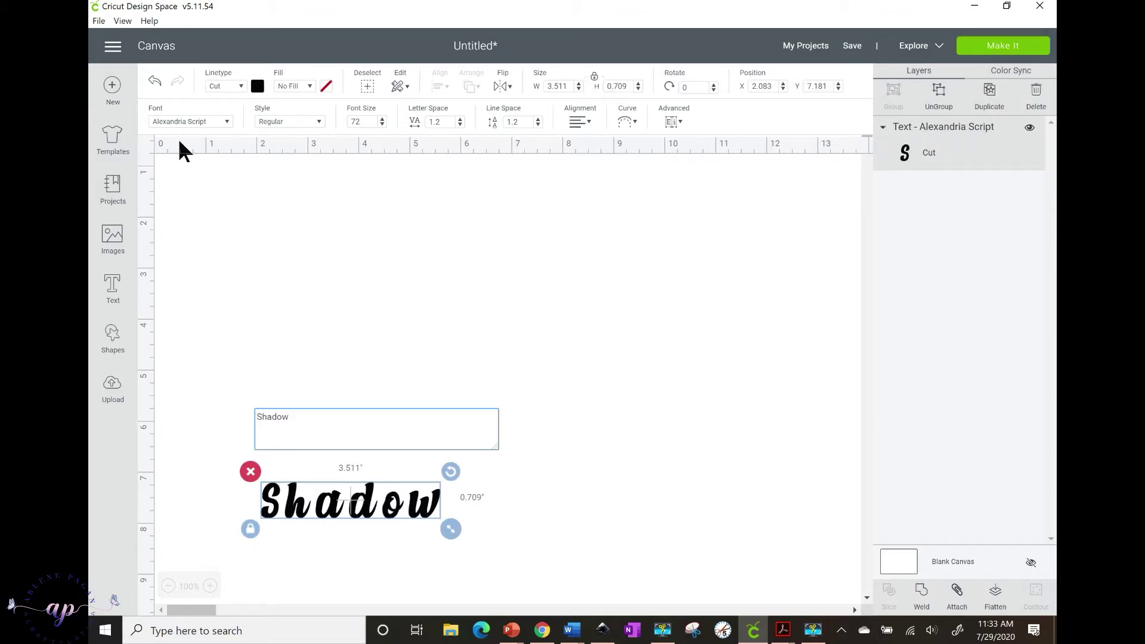
pyautogui.click(454, 353)
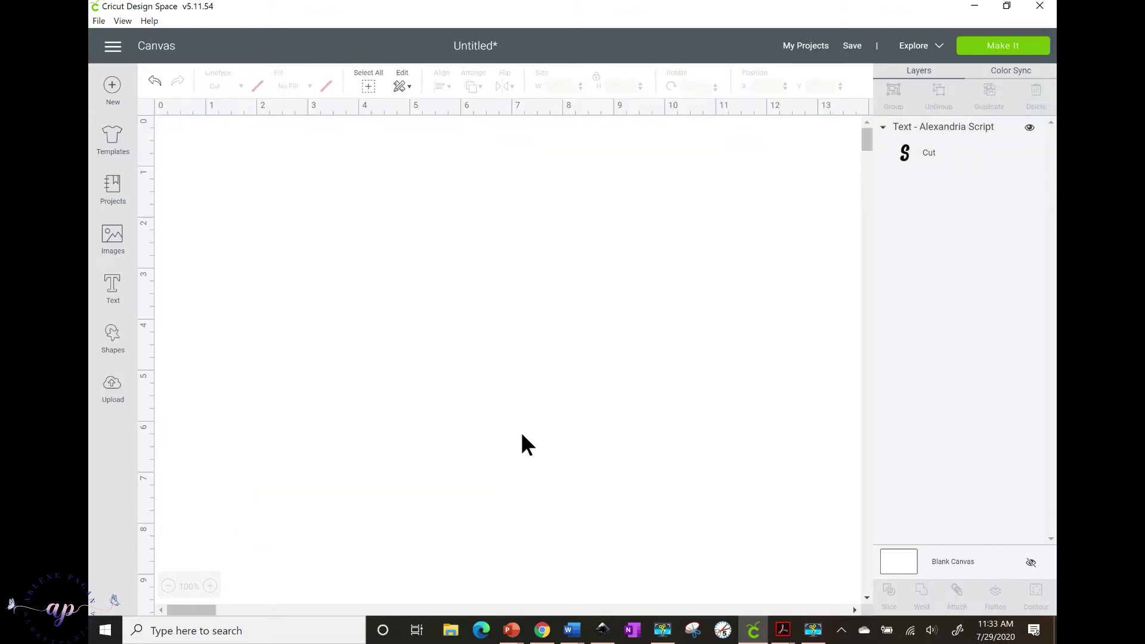
pyautogui.click(384, 517)
pyautogui.moveTo(408, 362); pyautogui.dragTo(662, 394)
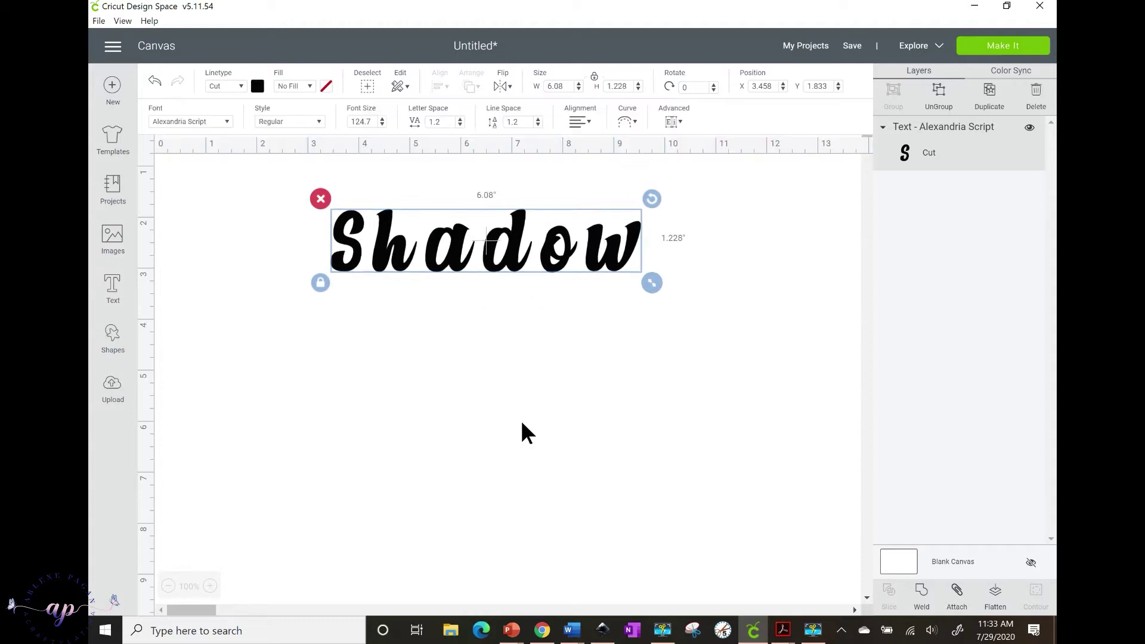
pyautogui.click(530, 421)
pyautogui.click(525, 258)
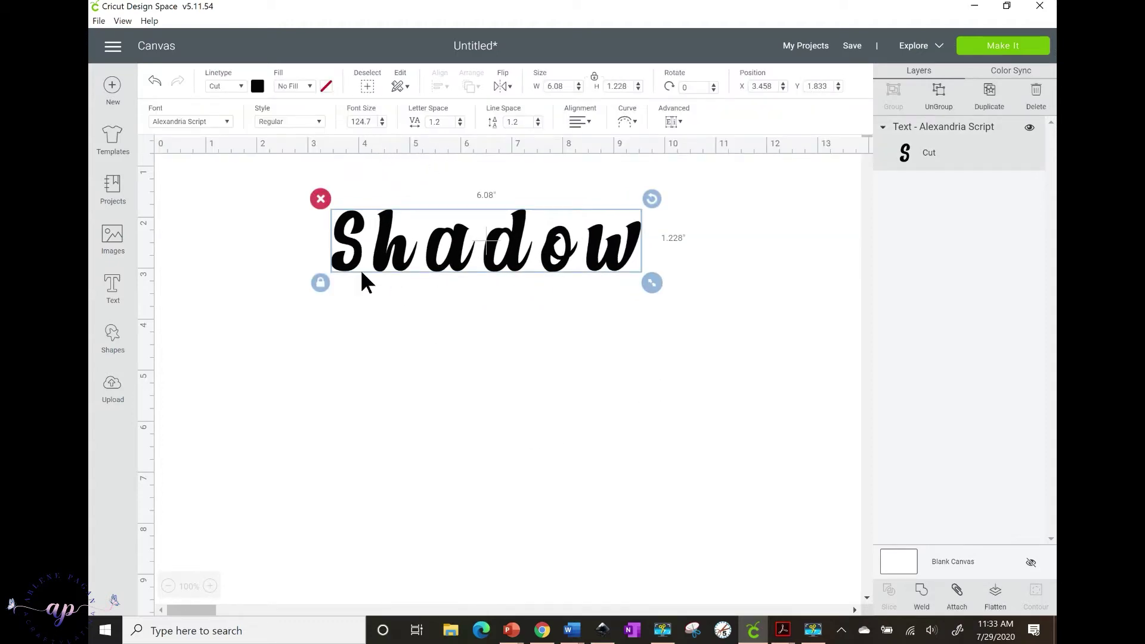
# - Lower the Shadow letter spacing step by step to -0.7, narrowing the word to 4.599 in
pyautogui.click(460, 124)
pyautogui.click(460, 125)
pyautogui.click(460, 124)
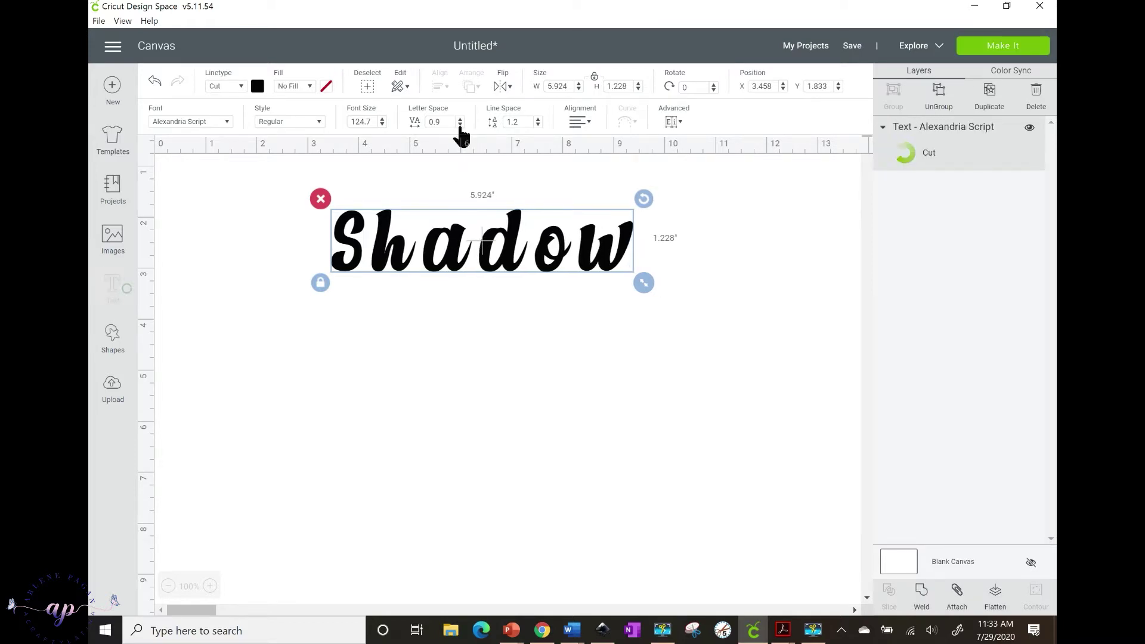
pyautogui.click(460, 125)
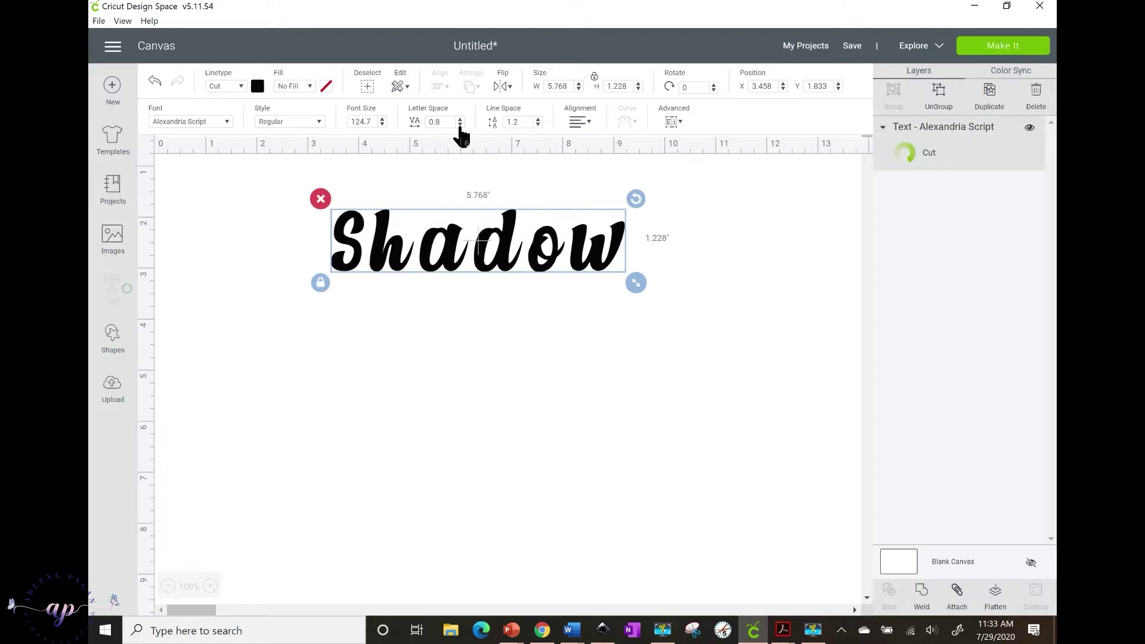
pyautogui.click(460, 124)
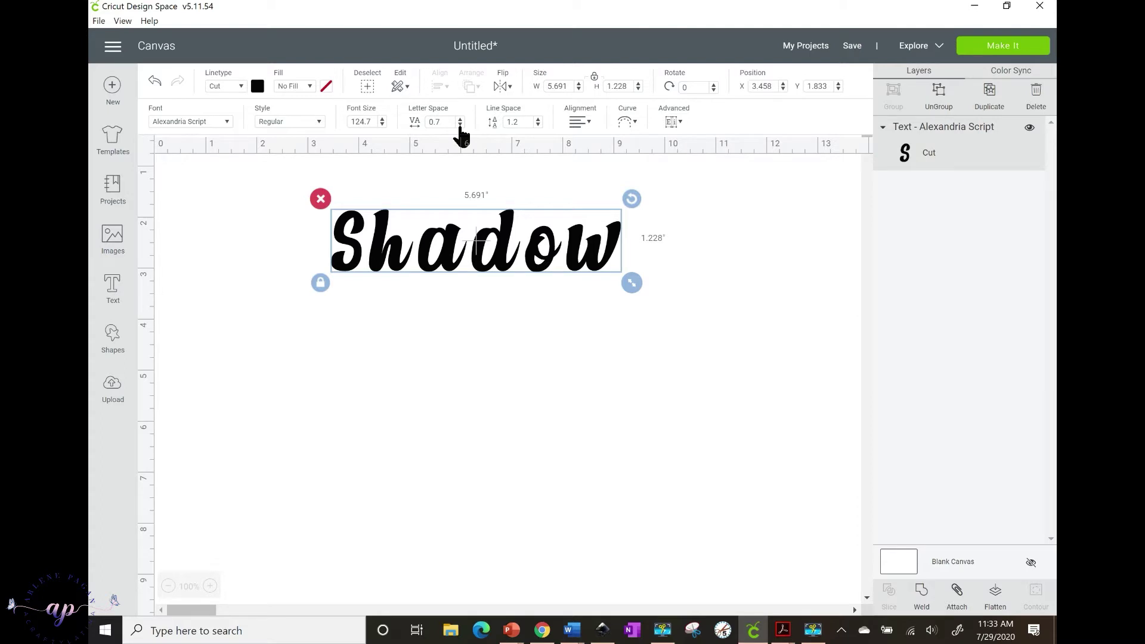
pyautogui.click(460, 124)
pyautogui.click(460, 125)
pyautogui.click(460, 125)
pyautogui.click(460, 125)
pyautogui.click(460, 125)
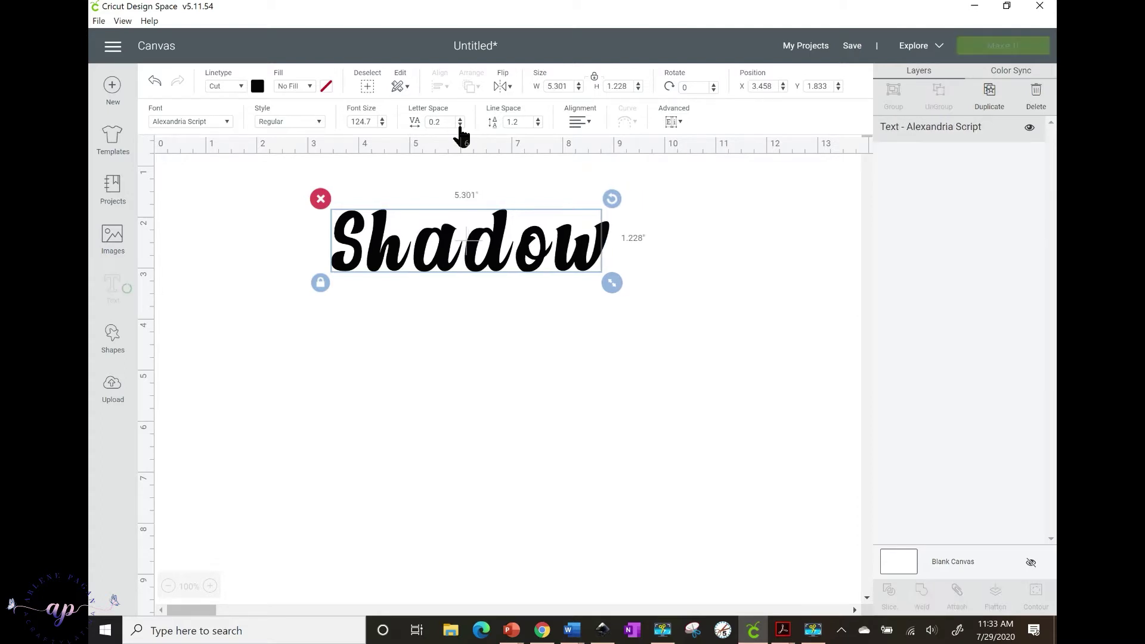
pyautogui.click(460, 125)
pyautogui.click(460, 125)
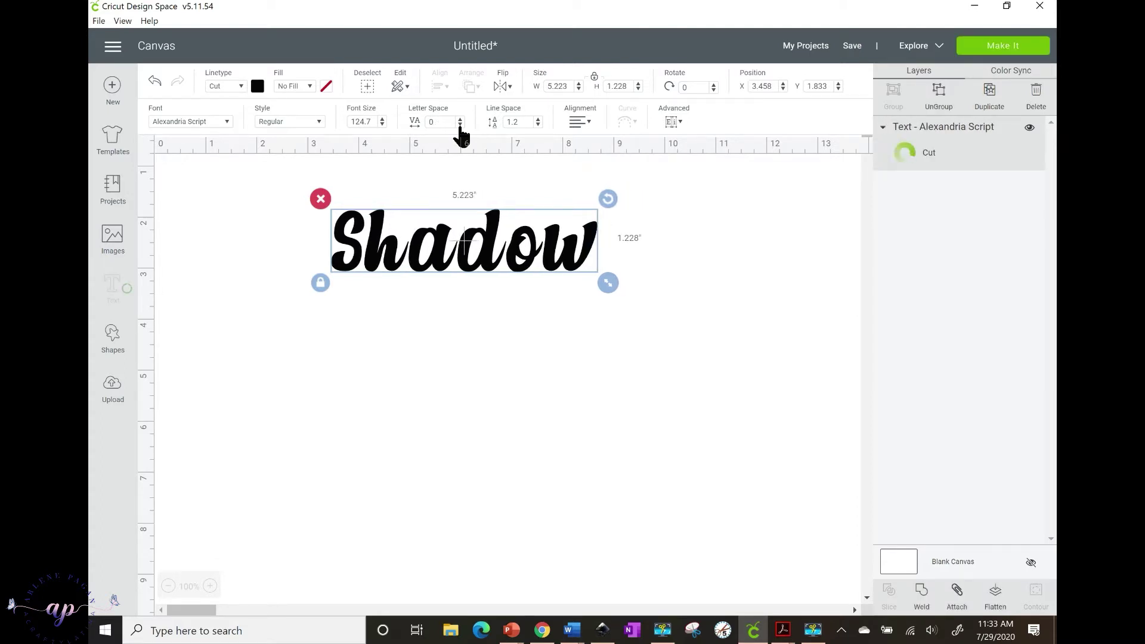
pyautogui.click(460, 125)
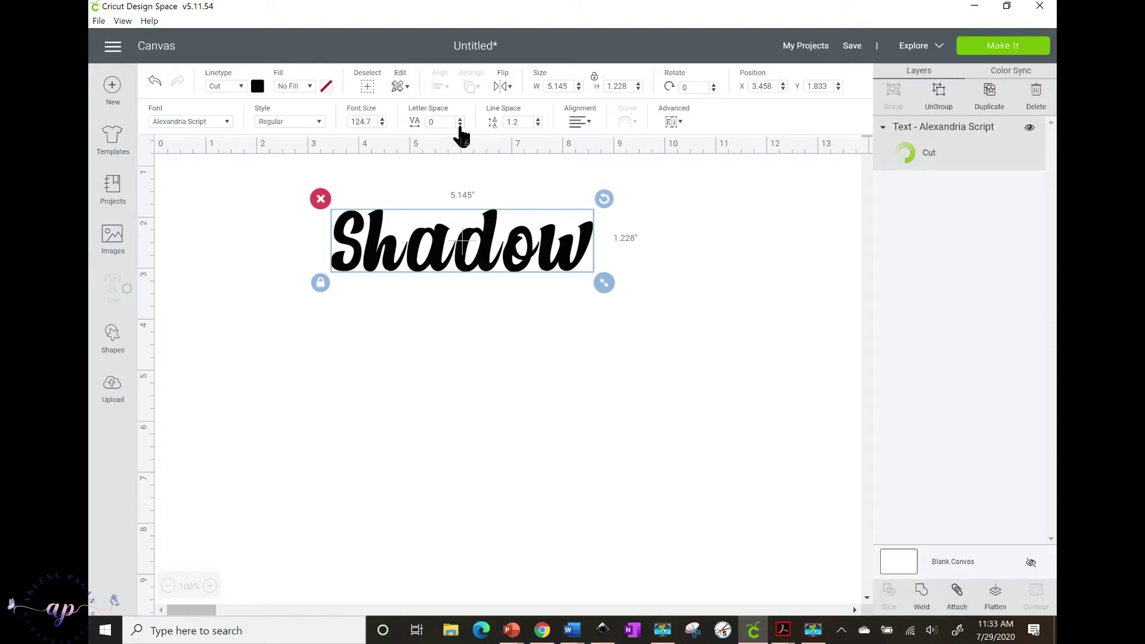
pyautogui.click(460, 124)
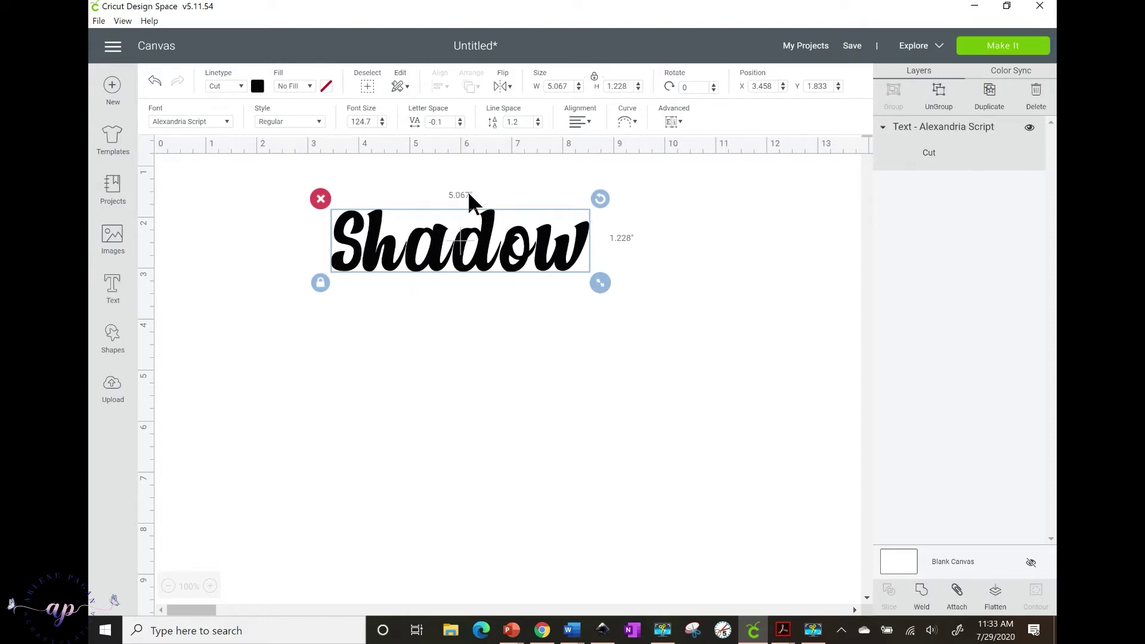
pyautogui.click(460, 125)
pyautogui.click(460, 125)
pyautogui.click(460, 125)
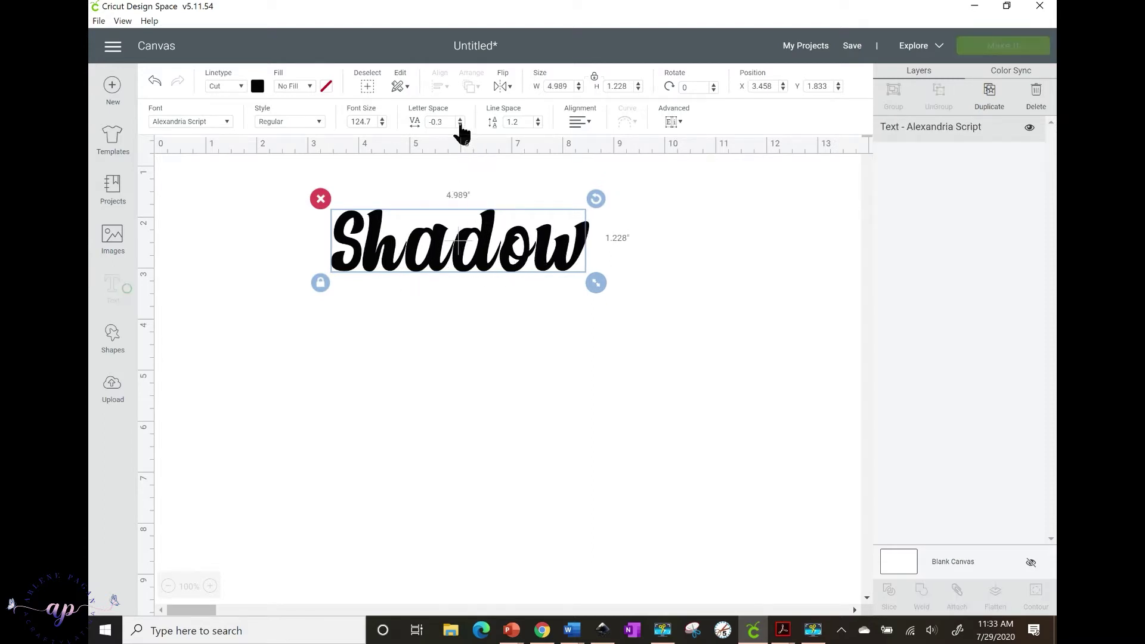
pyautogui.click(460, 124)
pyautogui.click(460, 125)
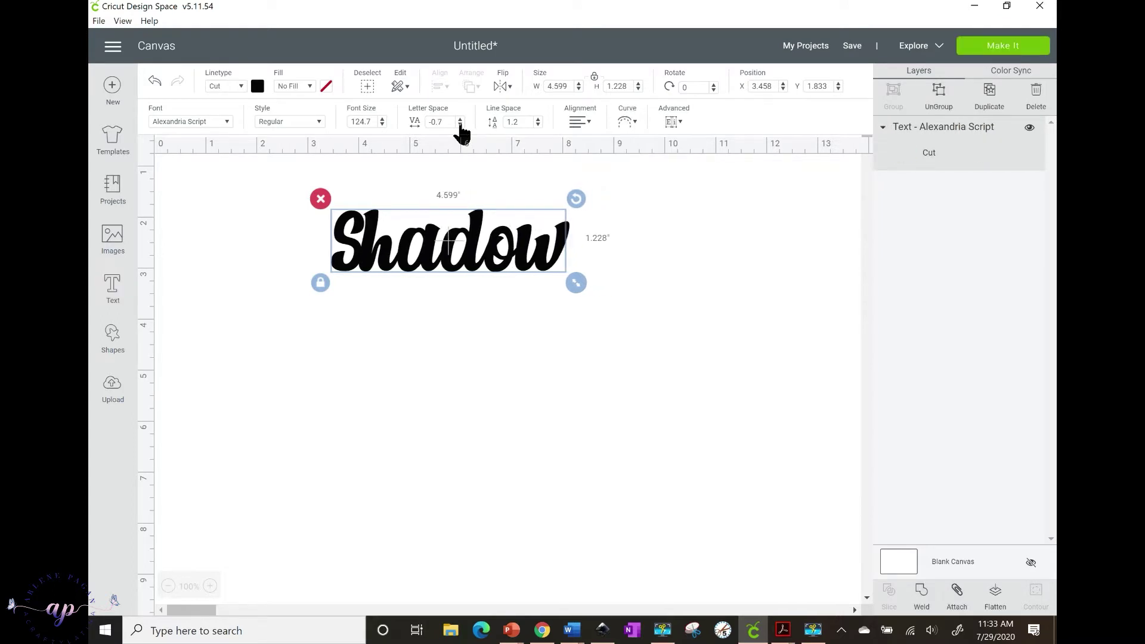
pyautogui.click(460, 125)
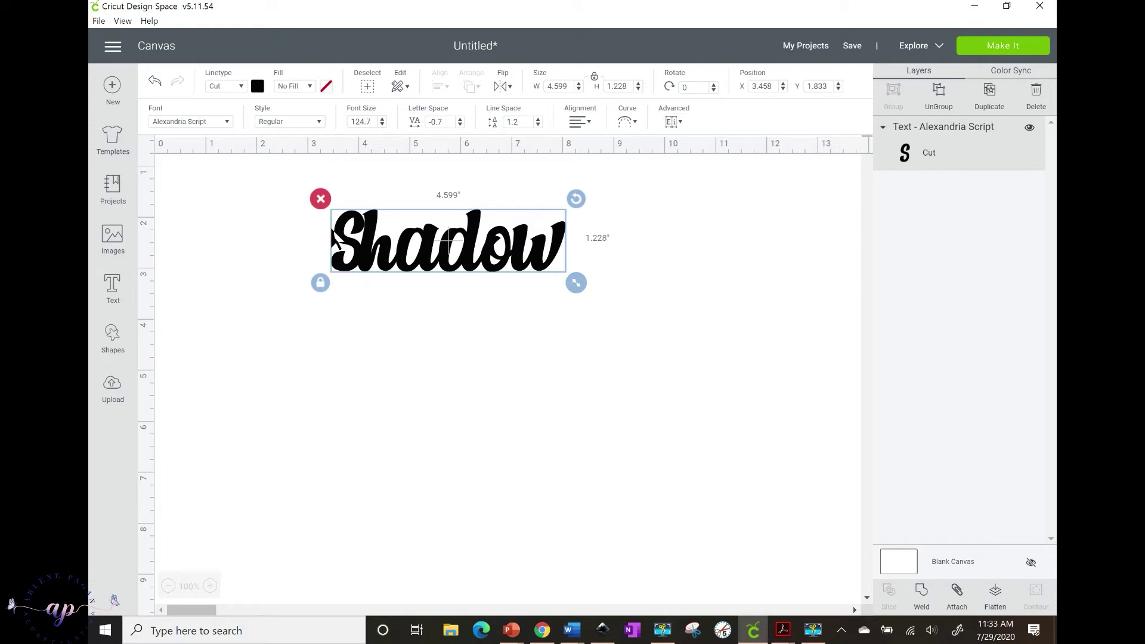
# - Duplicate the Shadow text and move the copy to the lower right of the canvas
pyautogui.click(387, 308)
pyautogui.click(366, 271)
pyautogui.click(995, 118)
pyautogui.moveTo(558, 286); pyautogui.dragTo(822, 399)
# - Weld the original Shadow, enlarge it to 6.655 × 1.777 in and move it to the top
pyautogui.click(460, 268)
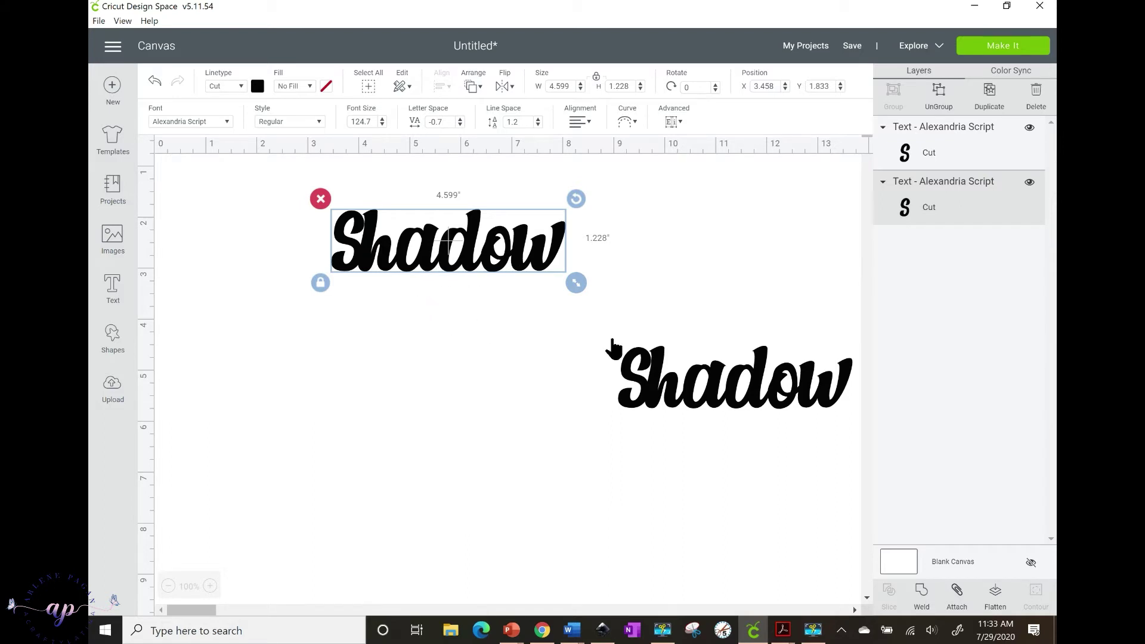
pyautogui.click(921, 590)
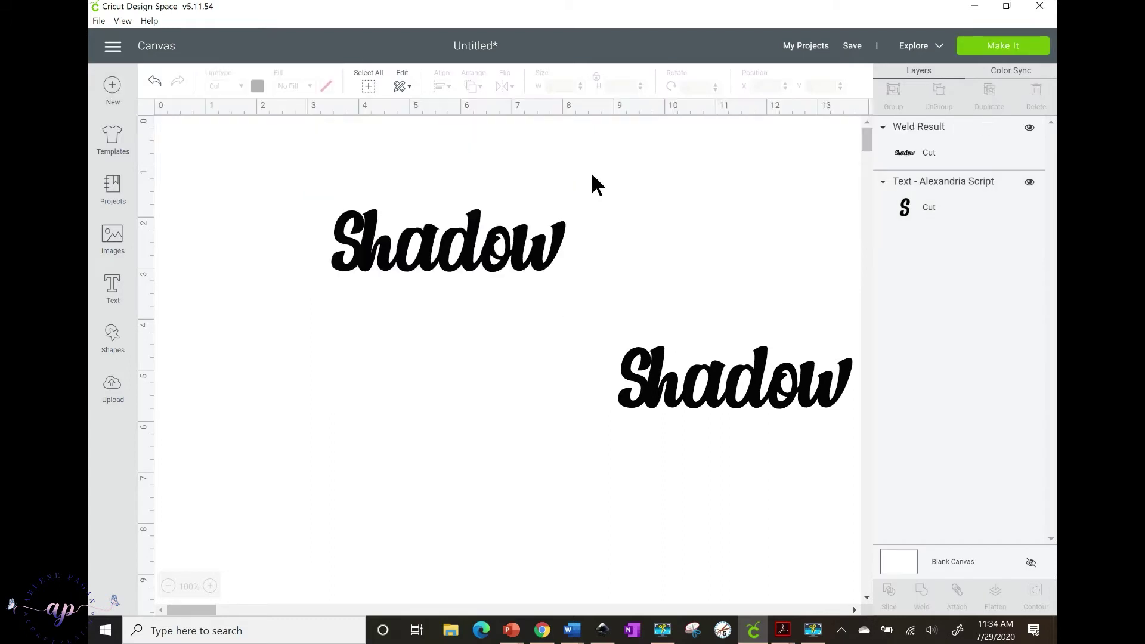
pyautogui.click(504, 269)
pyautogui.moveTo(574, 279); pyautogui.dragTo(683, 334)
pyautogui.moveTo(541, 294); pyautogui.dragTo(477, 251)
# - Hide the small Shadow text copy layer, keeping the welded Shadow visible
pyautogui.click(664, 378)
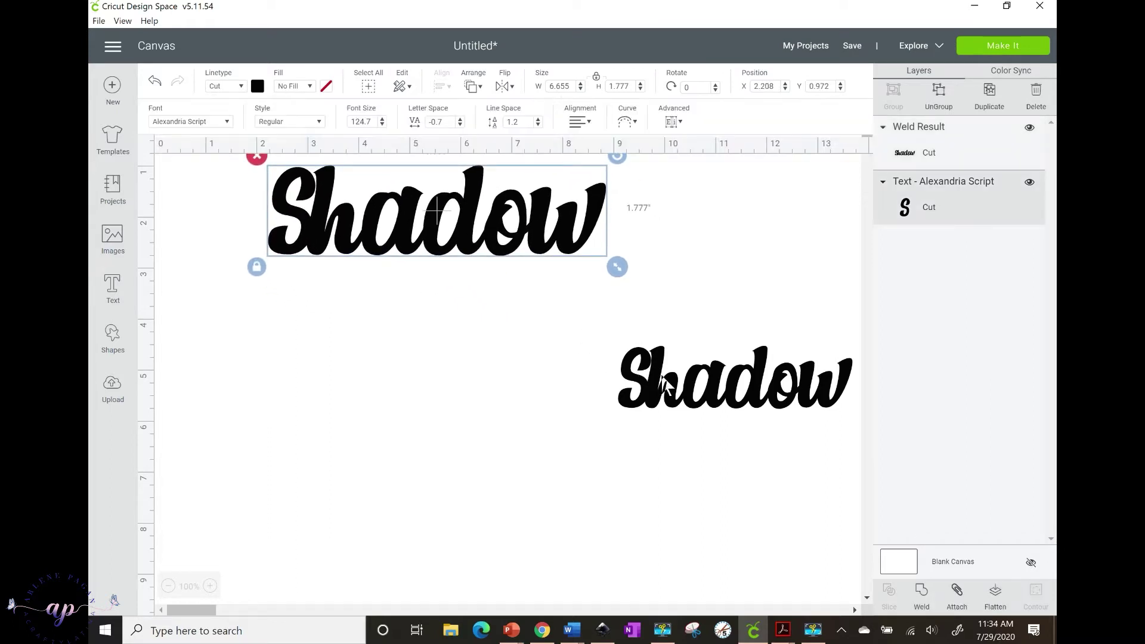
pyautogui.click(1029, 128)
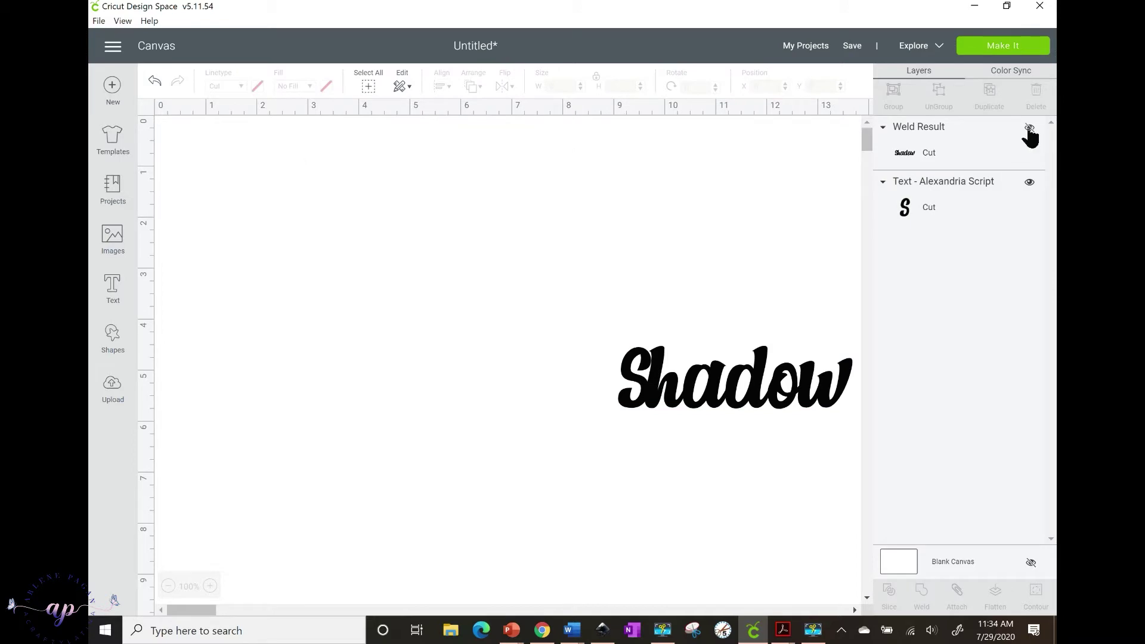
pyautogui.click(1029, 129)
pyautogui.click(1029, 182)
pyautogui.click(516, 245)
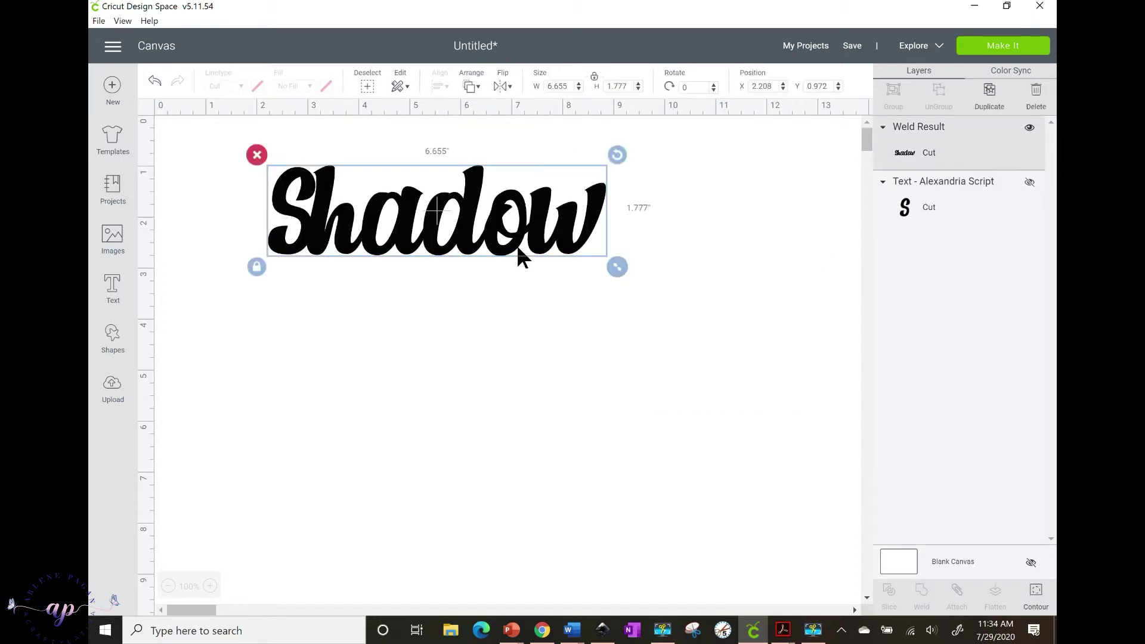
# - Make two more copies of the welded Shadow, placing them mid-canvas and at the lower right
pyautogui.click(995, 102)
pyautogui.click(995, 102)
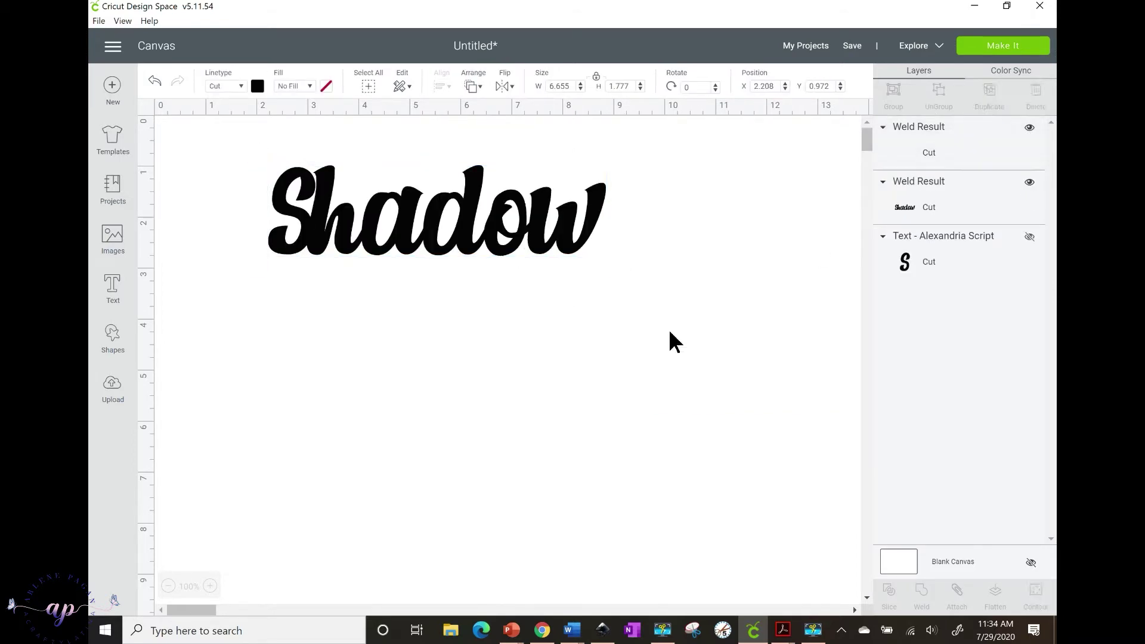
pyautogui.moveTo(624, 302); pyautogui.dragTo(647, 464)
pyautogui.moveTo(594, 279); pyautogui.dragTo(627, 370)
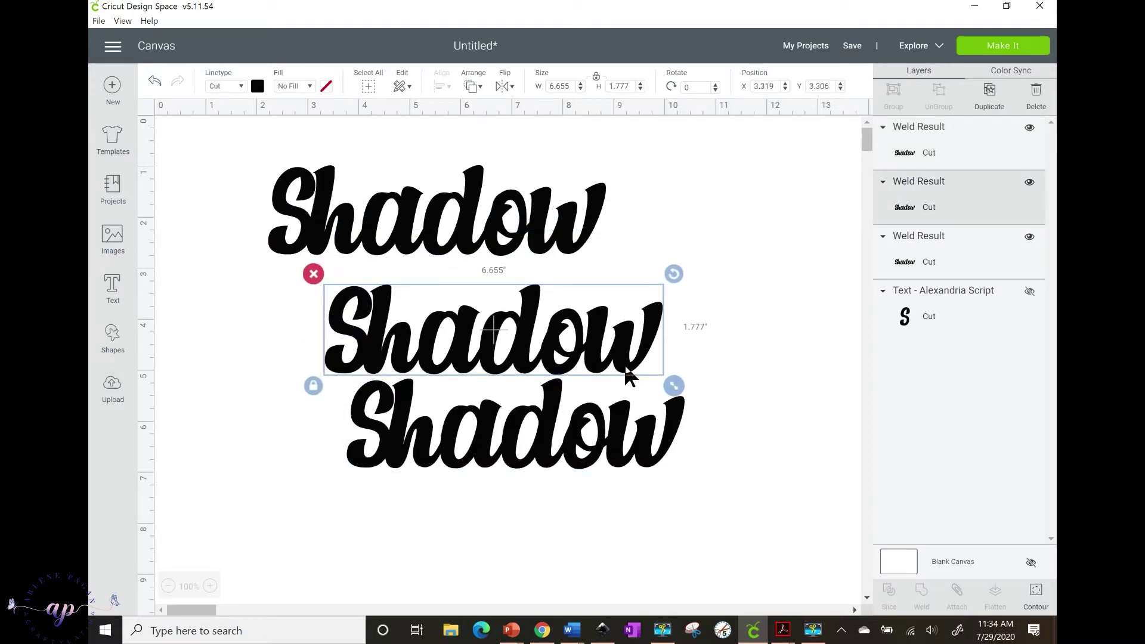
pyautogui.click(594, 442)
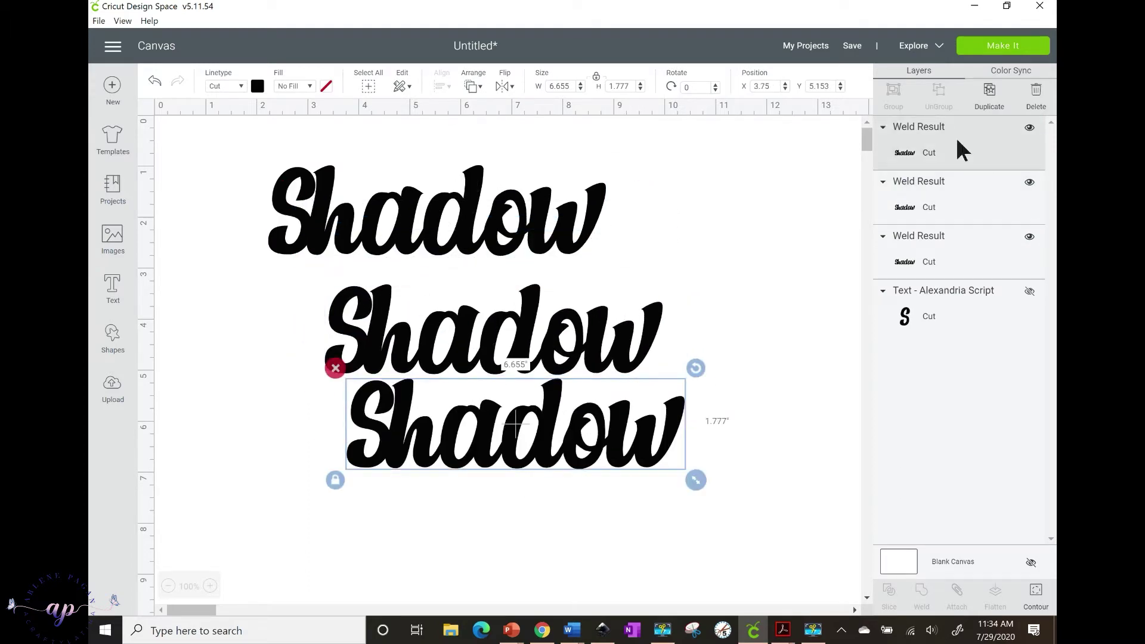
pyautogui.click(991, 104)
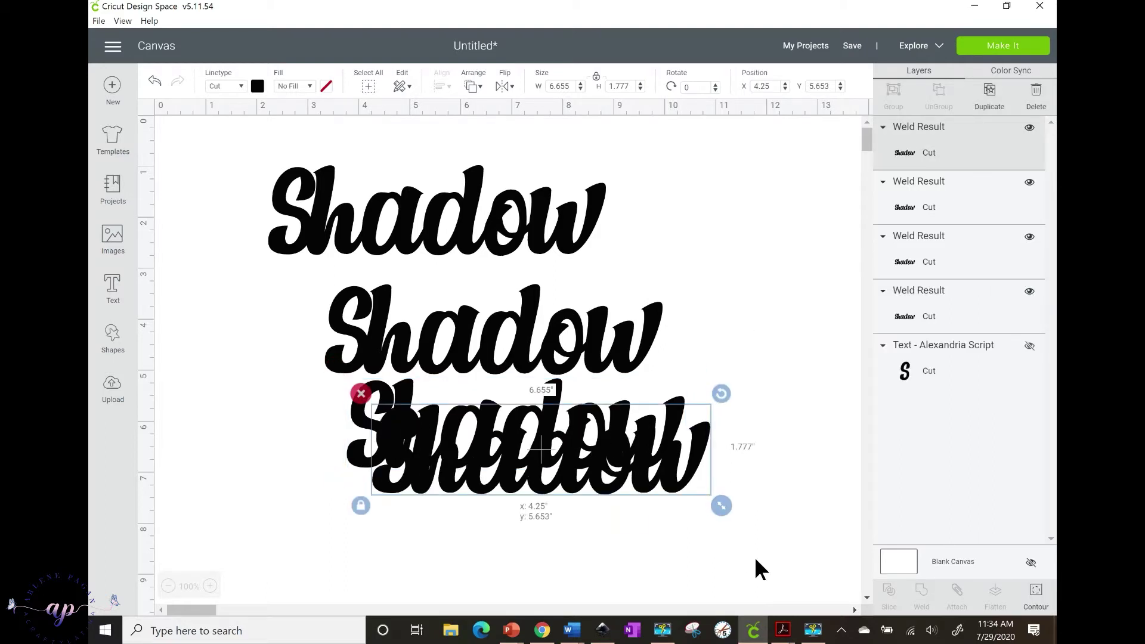
pyautogui.moveTo(485, 457); pyautogui.dragTo(697, 606)
# - Lay the middle Shadow copy over the top one, offset slightly right and down
pyautogui.click(446, 210)
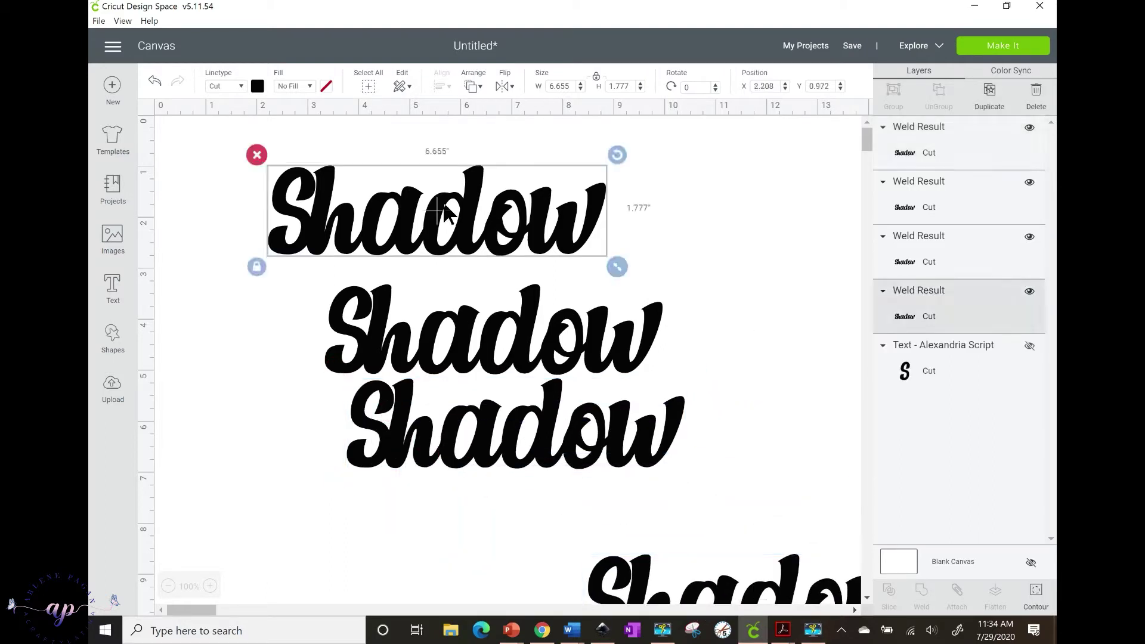
pyautogui.click(528, 356)
pyautogui.moveTo(528, 356); pyautogui.dragTo(470, 241)
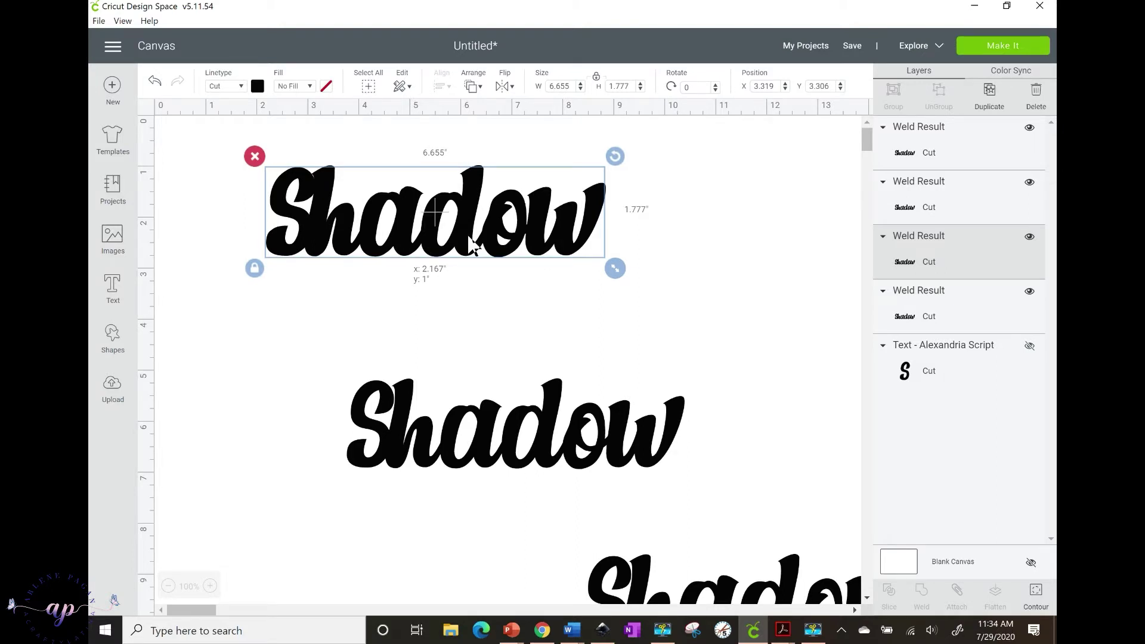
pyautogui.moveTo(470, 238); pyautogui.dragTo(476, 242)
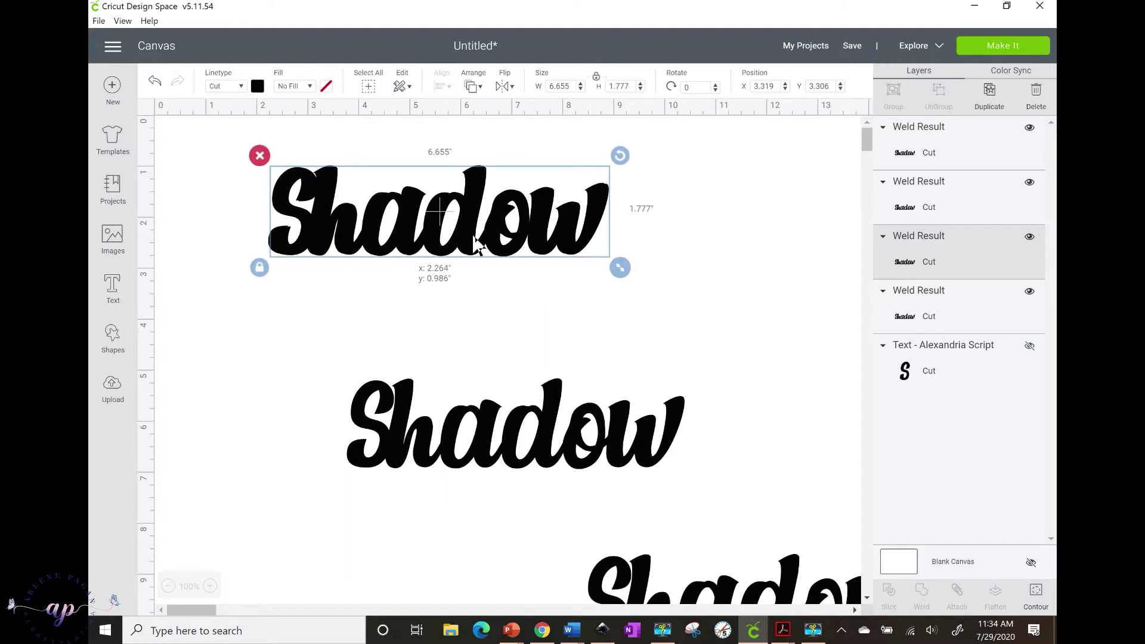
pyautogui.moveTo(476, 242); pyautogui.dragTo(477, 243)
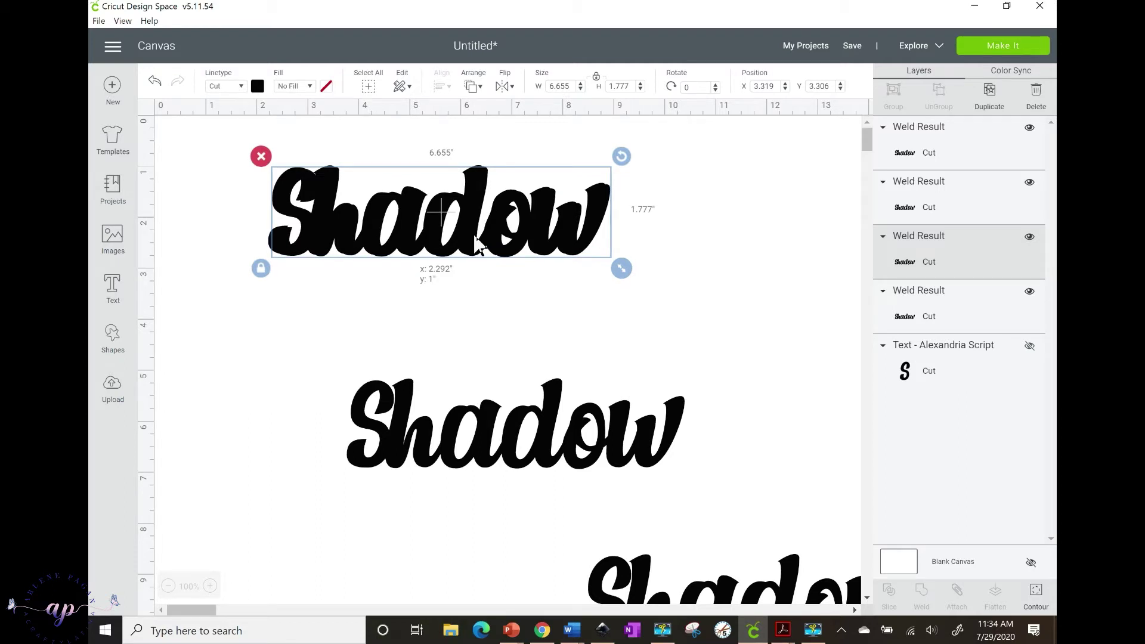
pyautogui.moveTo(477, 243); pyautogui.dragTo(478, 244)
pyautogui.click(422, 291)
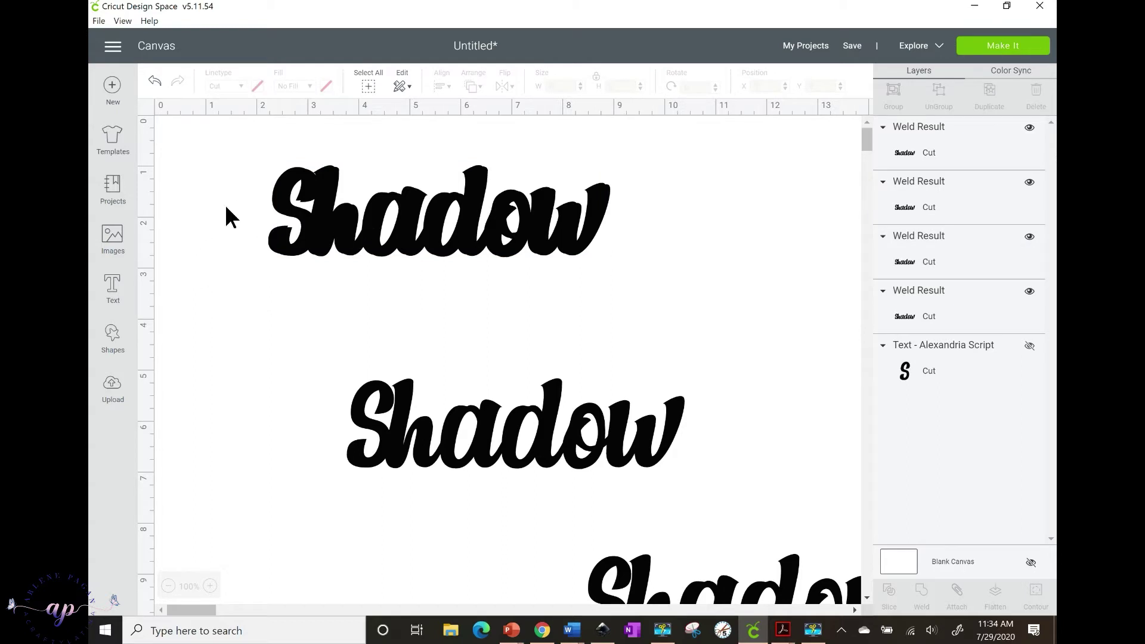
# - Top-align the overlapping Shadow copies at the top of the canvas
pyautogui.moveTo(226, 208); pyautogui.dragTo(707, 273)
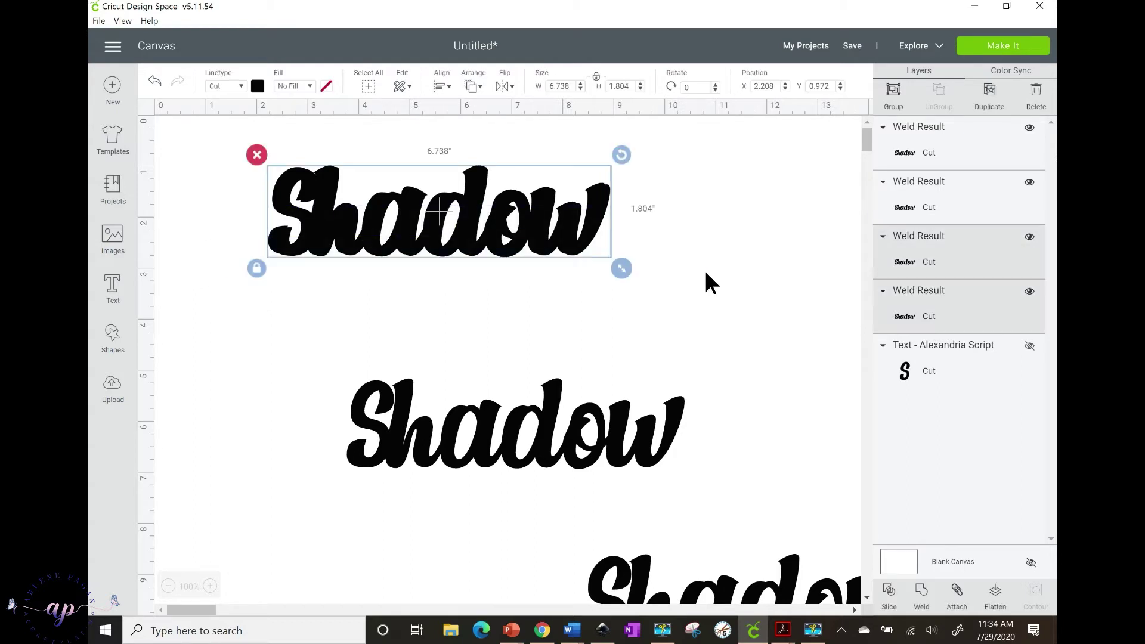
pyautogui.click(440, 87)
pyautogui.click(471, 187)
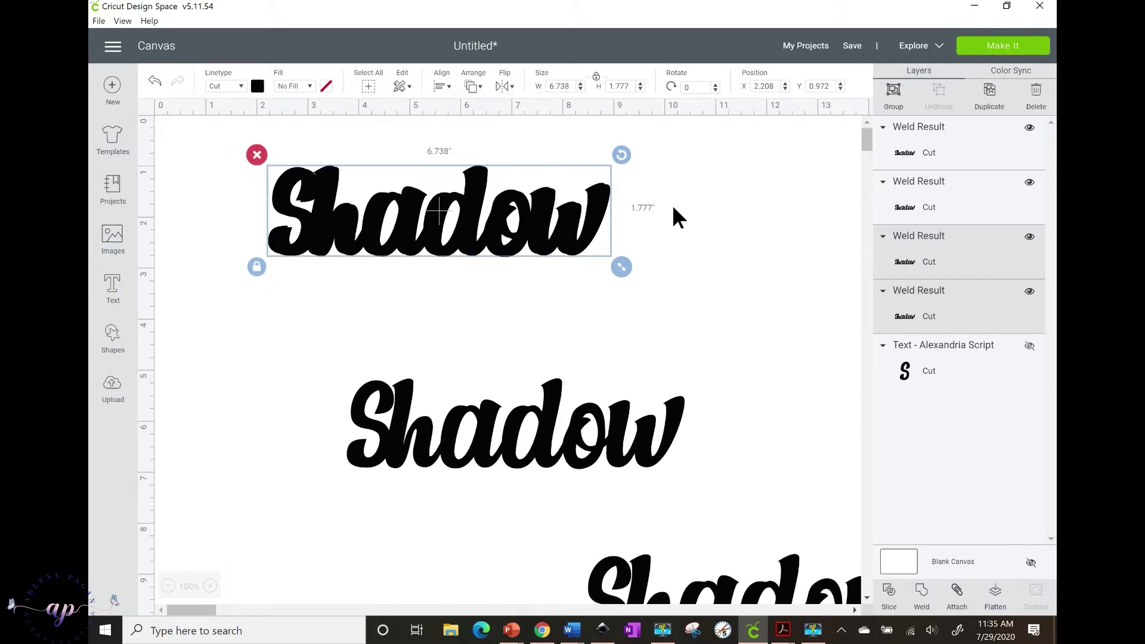
pyautogui.click(671, 209)
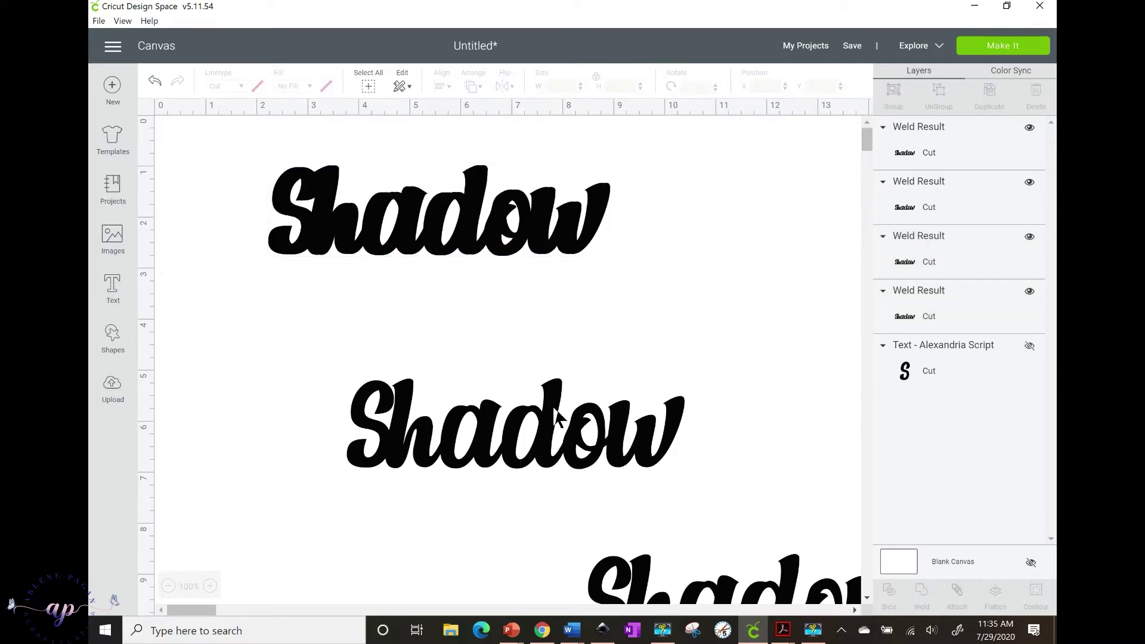
# - Bring the middle Shadow up onto the stack and top-align all the copies
pyautogui.moveTo(557, 410); pyautogui.dragTo(493, 192)
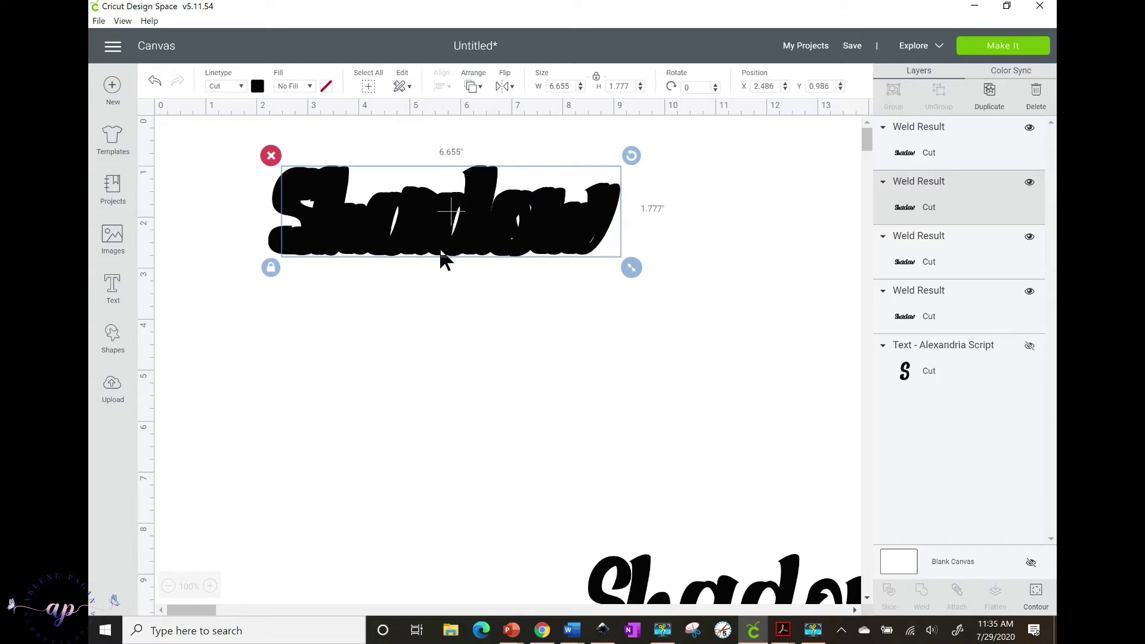
pyautogui.moveTo(184, 245); pyautogui.dragTo(618, 246)
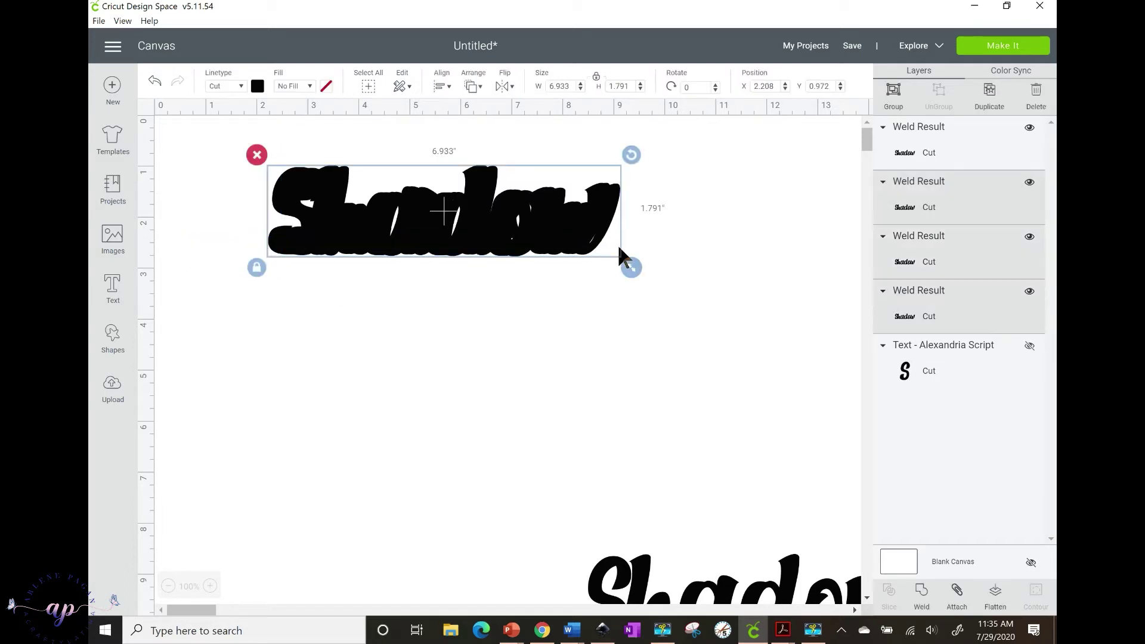
pyautogui.click(438, 89)
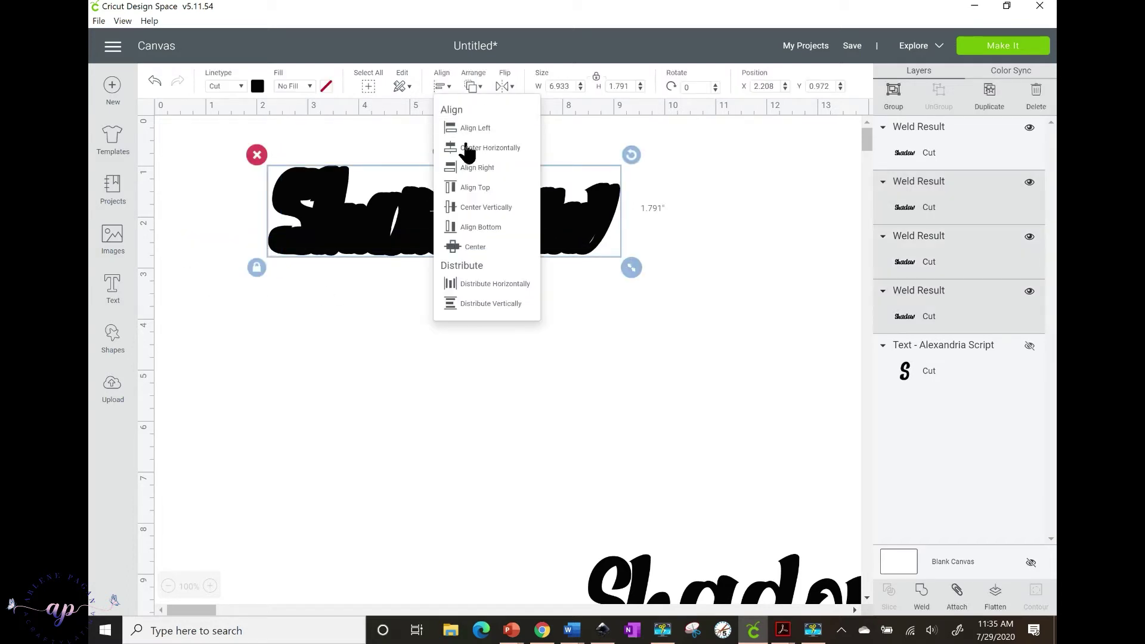
pyautogui.click(471, 187)
pyautogui.click(703, 228)
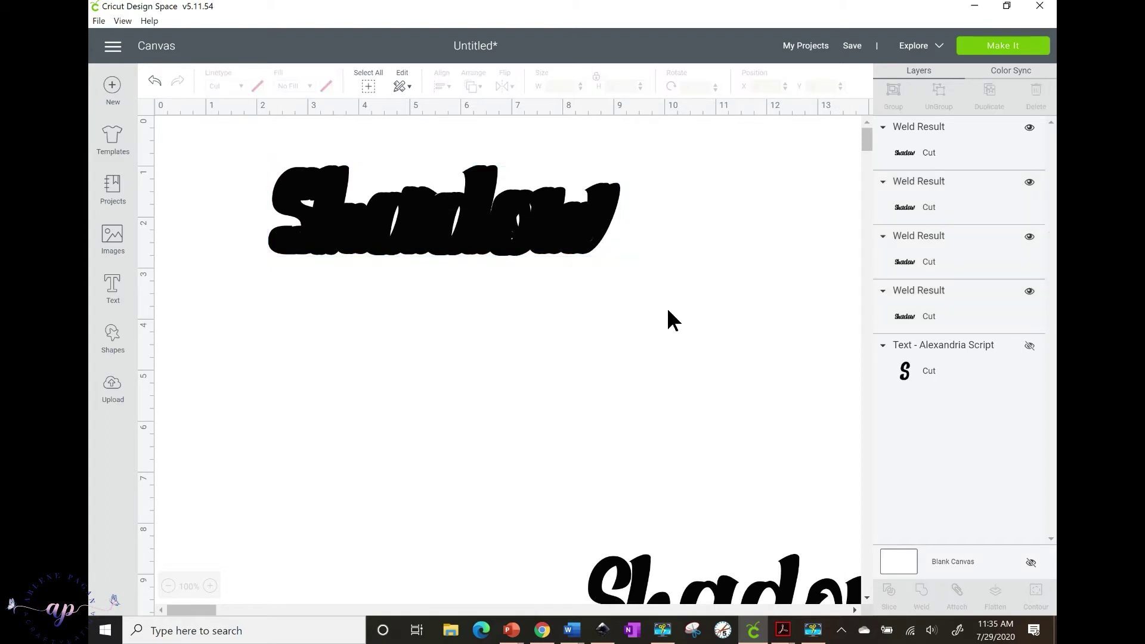
# - Shift one copy slightly left and top-align the three copies into a 6.891 in shadow
pyautogui.click(595, 250)
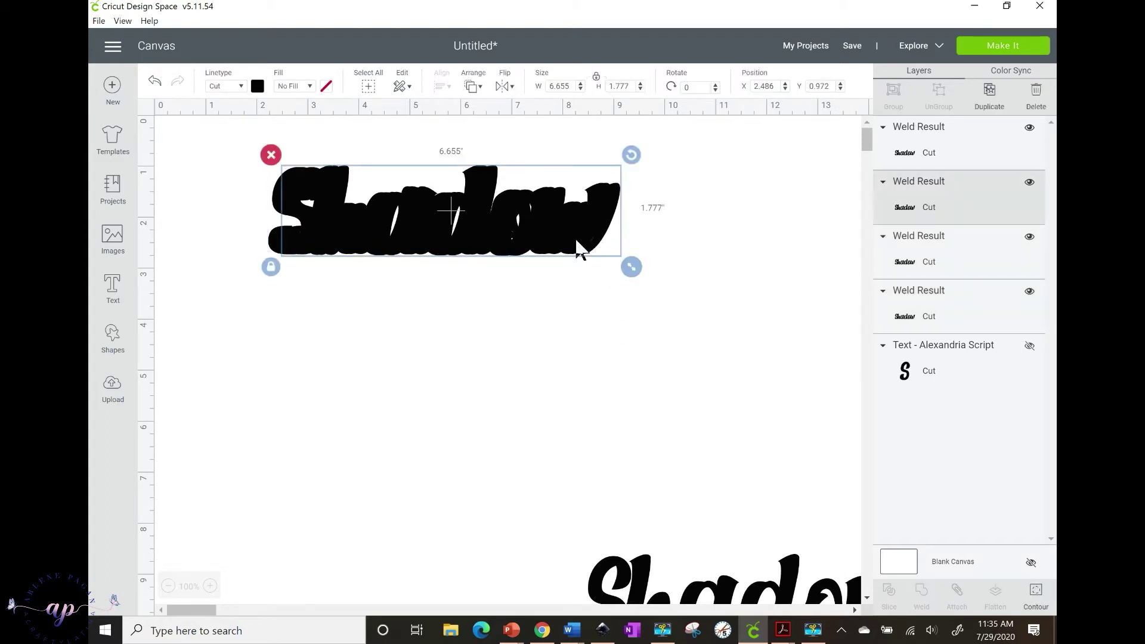
pyautogui.moveTo(578, 242); pyautogui.dragTo(575, 242)
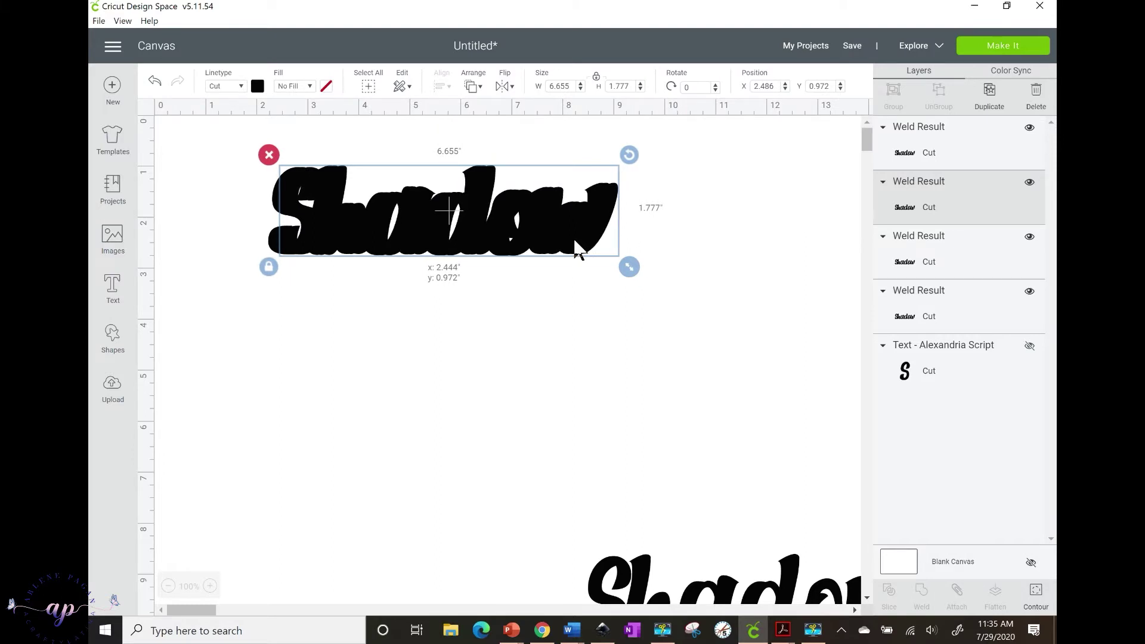
pyautogui.moveTo(576, 242); pyautogui.dragTo(577, 242)
pyautogui.moveTo(564, 309); pyautogui.dragTo(291, 180)
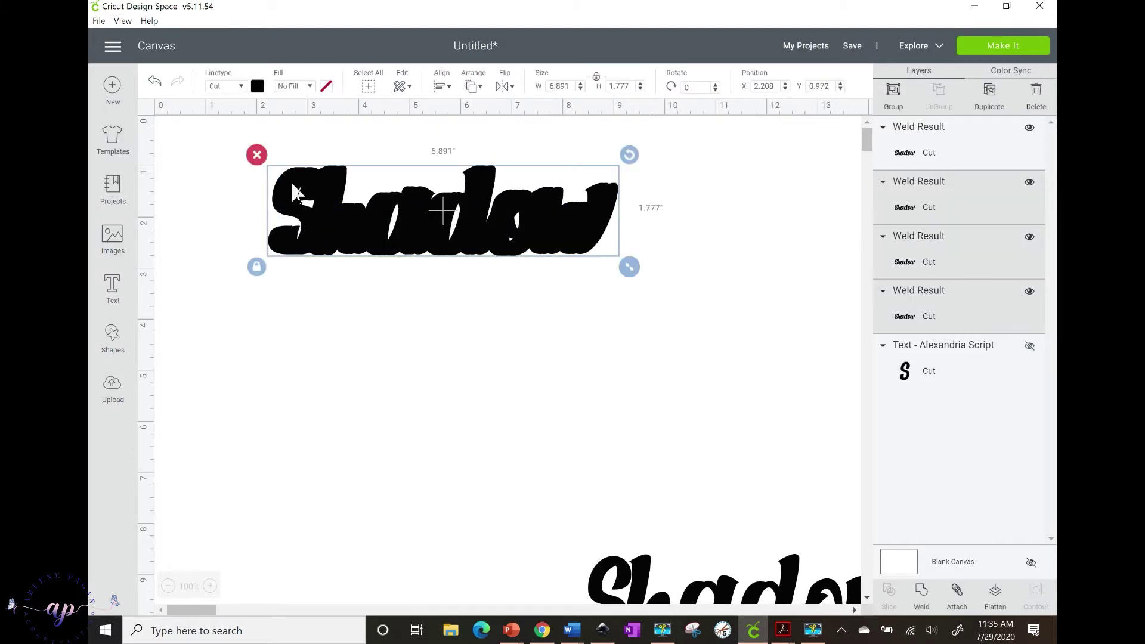
pyautogui.click(441, 90)
pyautogui.click(505, 188)
pyautogui.click(702, 252)
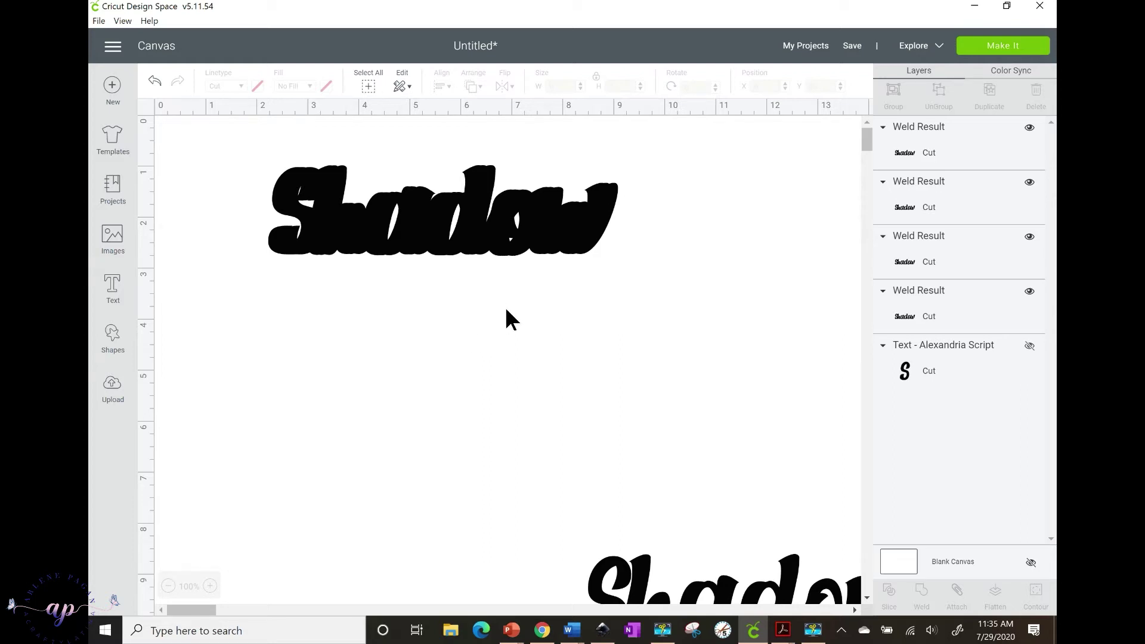
pyautogui.click(647, 592)
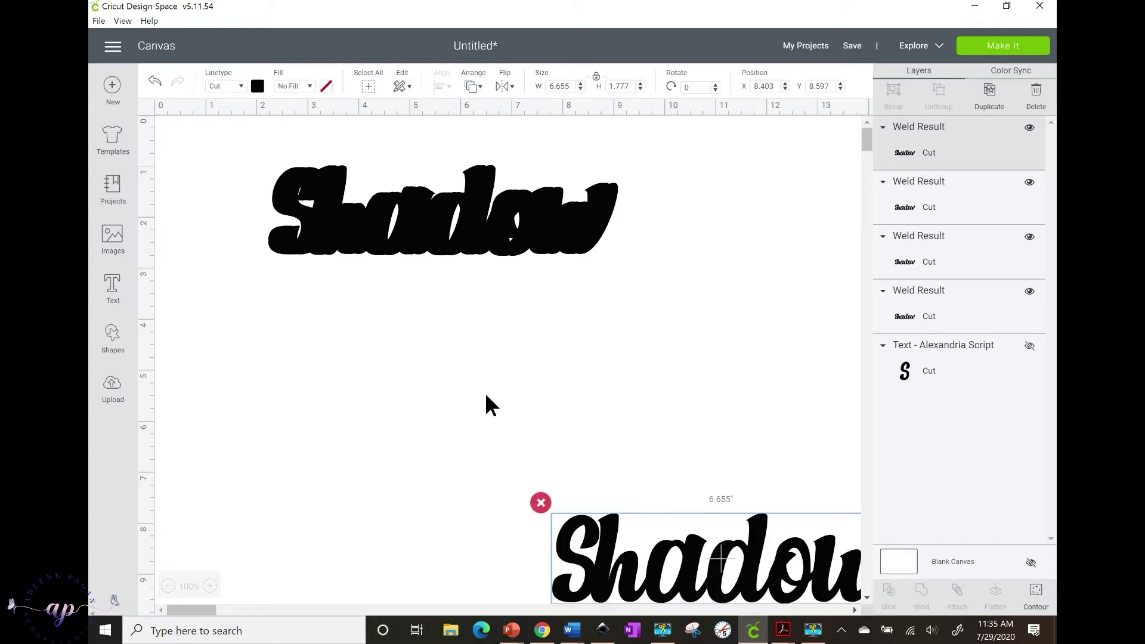
# - Color the plain Shadow copy white and lay it over the black shadow at X 2.236
pyautogui.moveTo(486, 405); pyautogui.dragTo(392, 354)
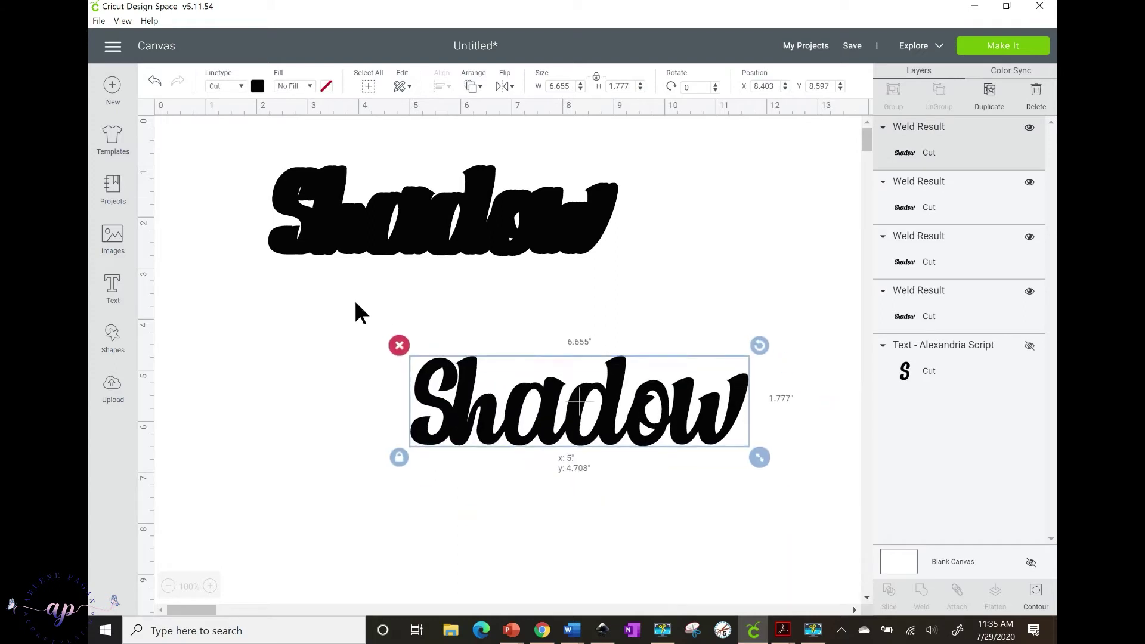
pyautogui.click(258, 86)
pyautogui.click(273, 216)
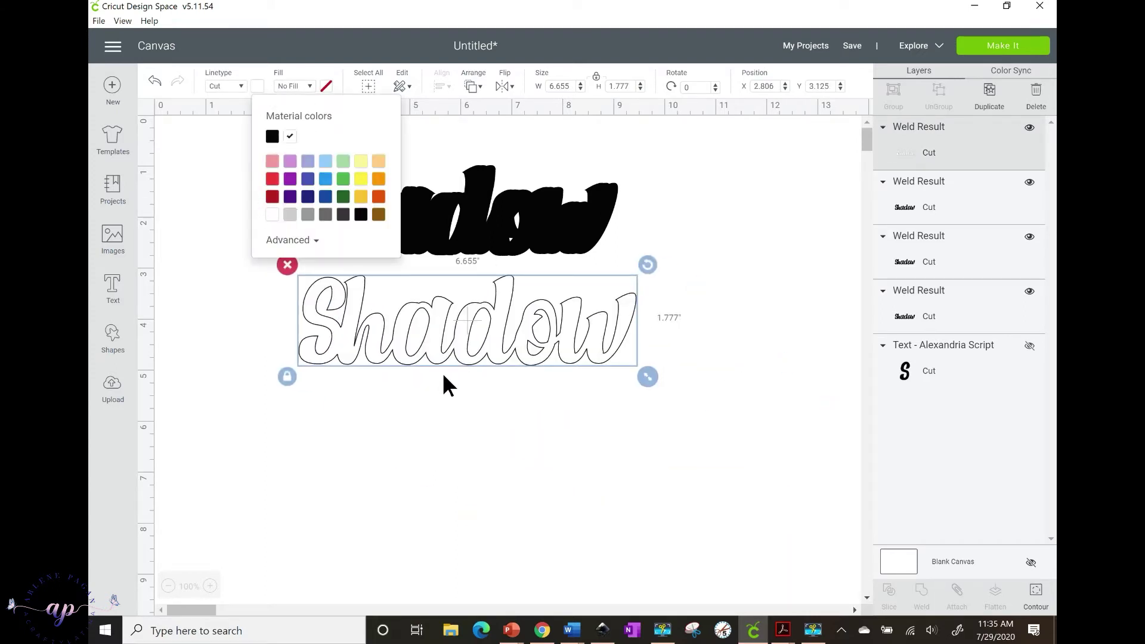
pyautogui.moveTo(456, 353); pyautogui.dragTo(427, 246)
pyautogui.click(422, 288)
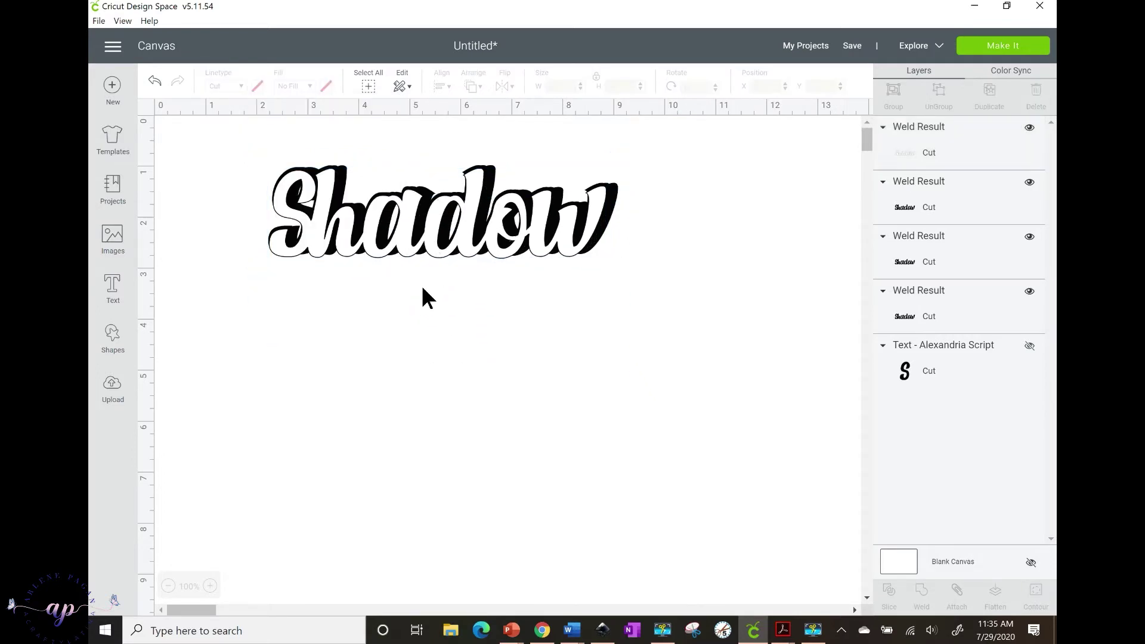
pyautogui.click(542, 251)
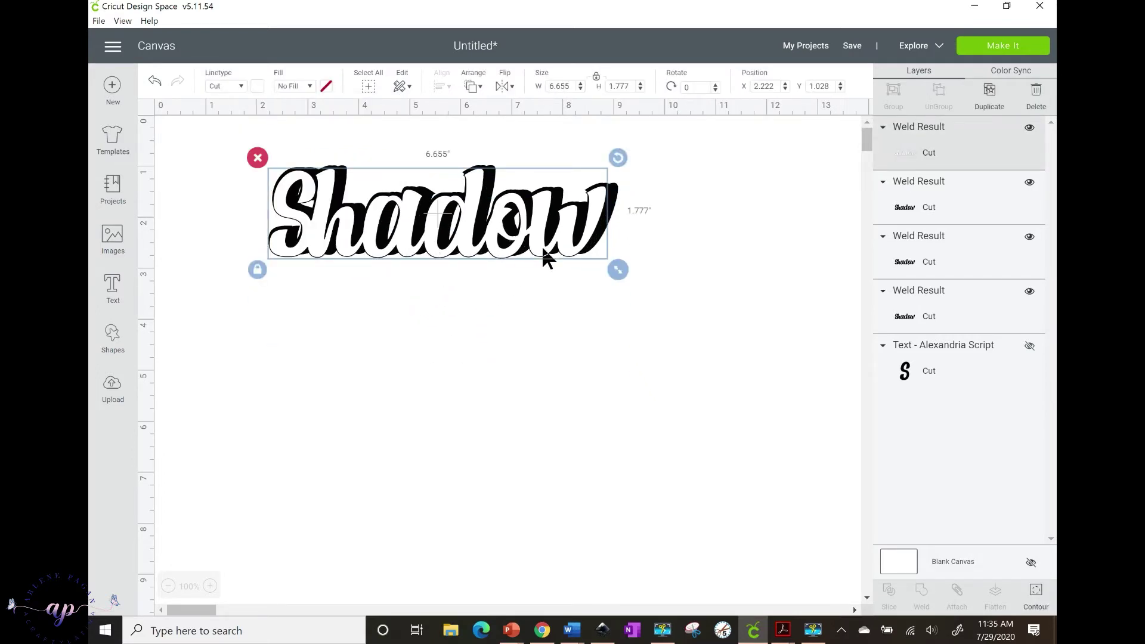
pyautogui.moveTo(542, 250); pyautogui.dragTo(544, 251)
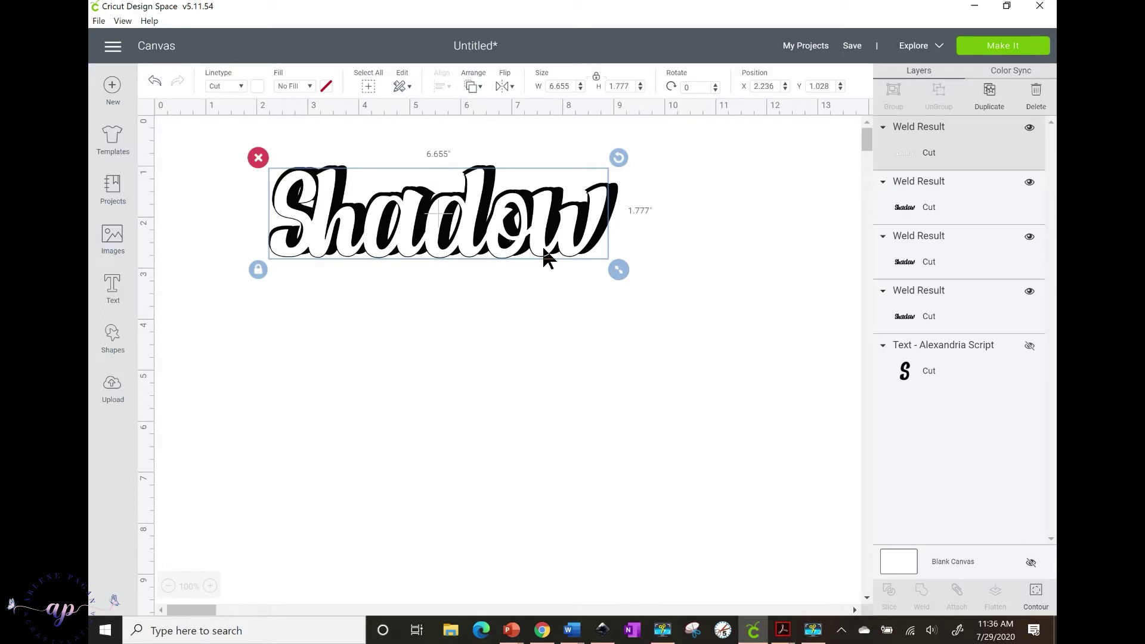
pyautogui.click(537, 288)
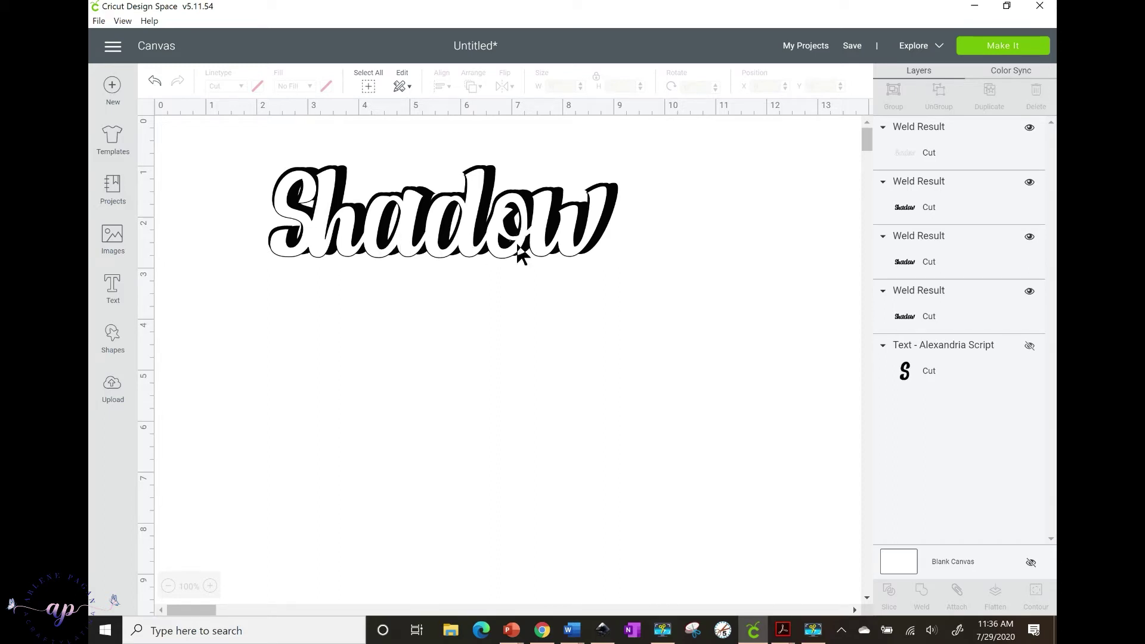
# - Move the white Shadow down below the solid black shadow so they no longer overlap
pyautogui.moveTo(516, 265); pyautogui.dragTo(544, 439)
pyautogui.moveTo(207, 187); pyautogui.dragTo(671, 261)
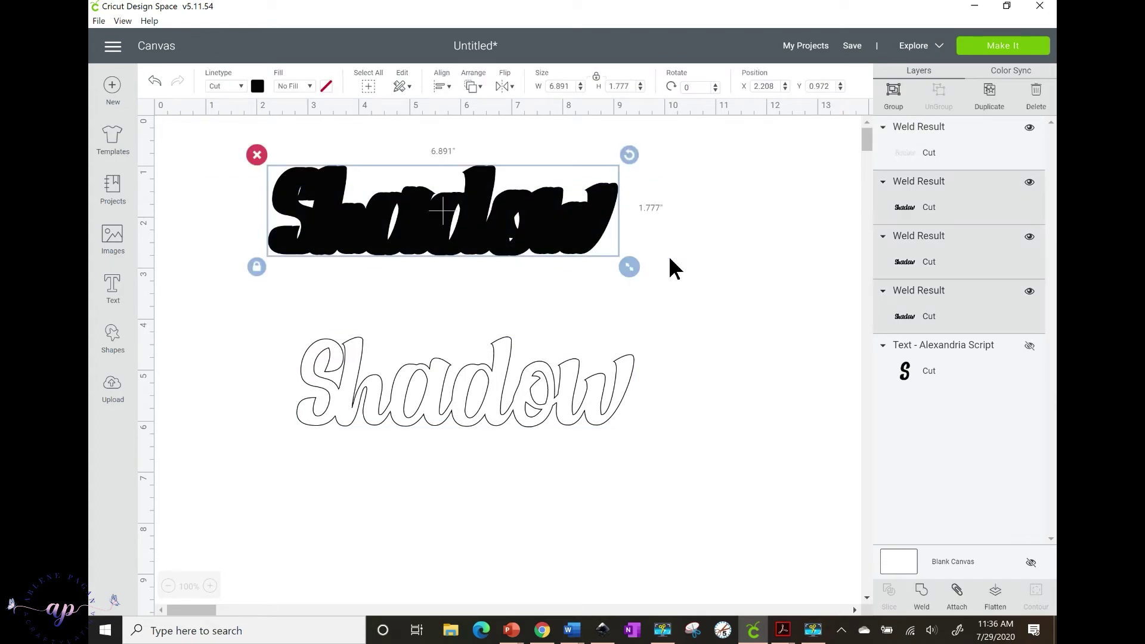
pyautogui.click(711, 270)
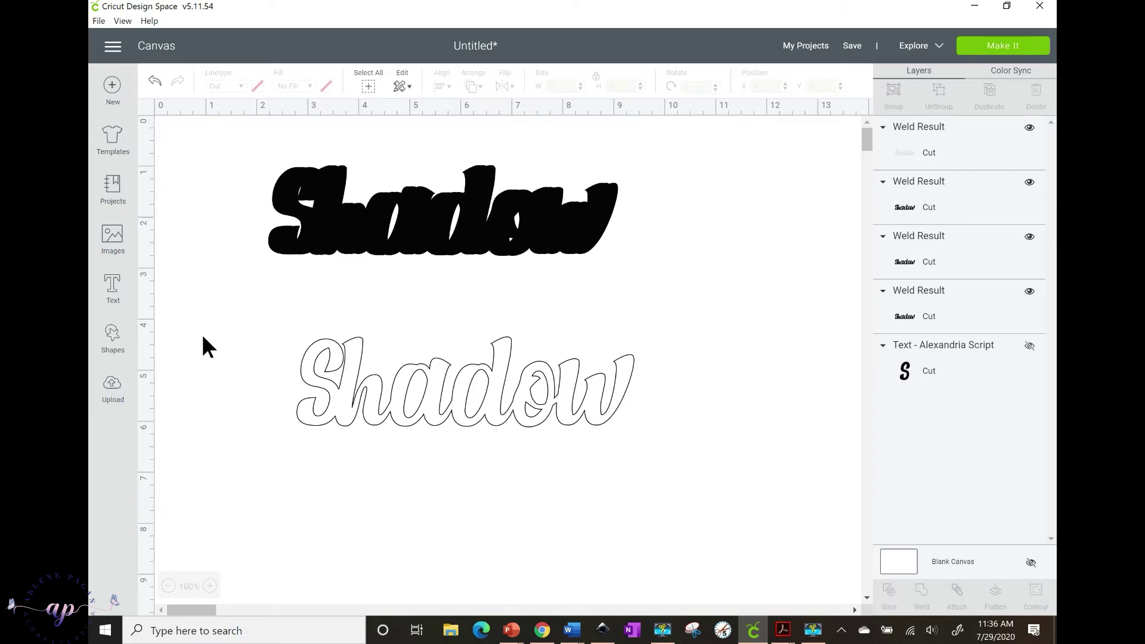
# - Add a circle and reshape it into a thin oval tilted about 13 degrees over a shadow gap
pyautogui.click(118, 355)
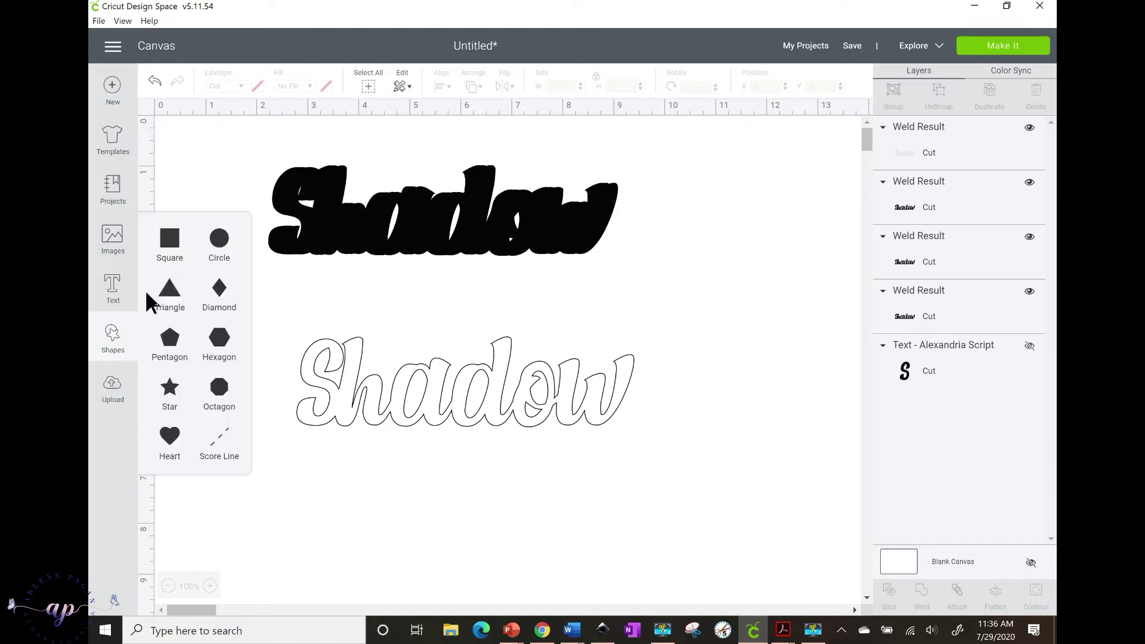
pyautogui.click(218, 258)
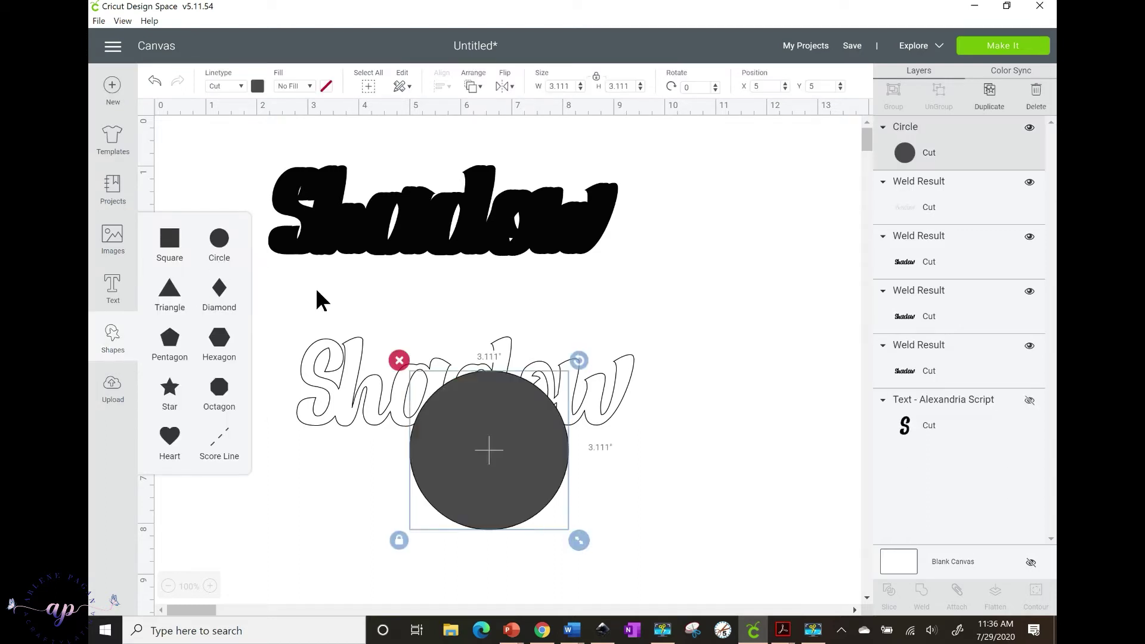
pyautogui.click(399, 540)
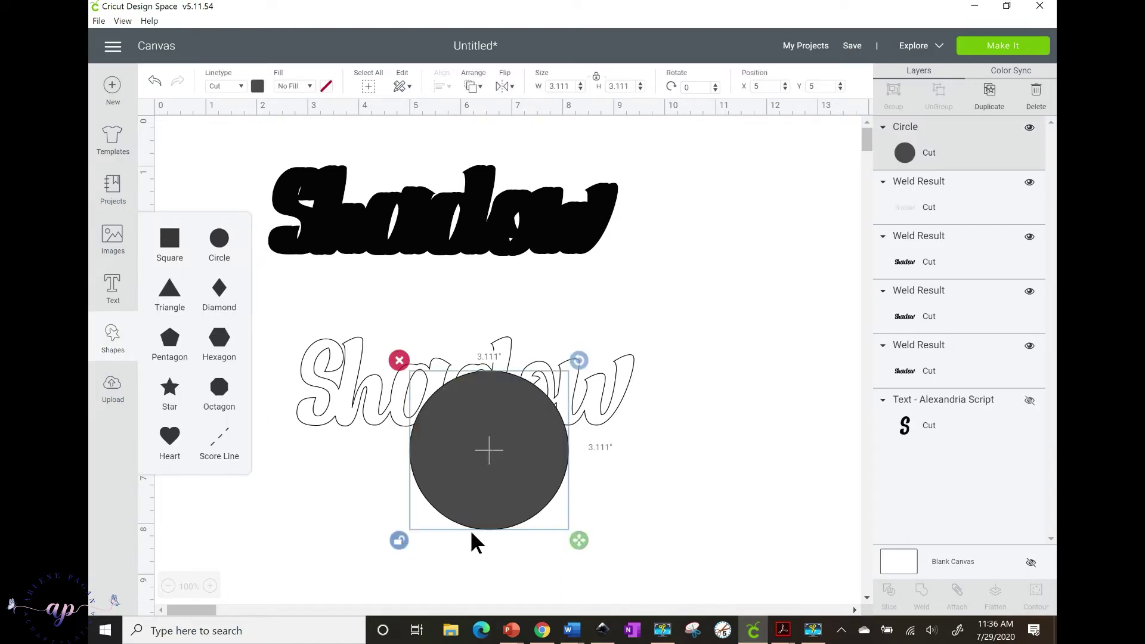
pyautogui.moveTo(577, 545); pyautogui.dragTo(529, 525)
pyautogui.moveTo(465, 508); pyautogui.dragTo(392, 217)
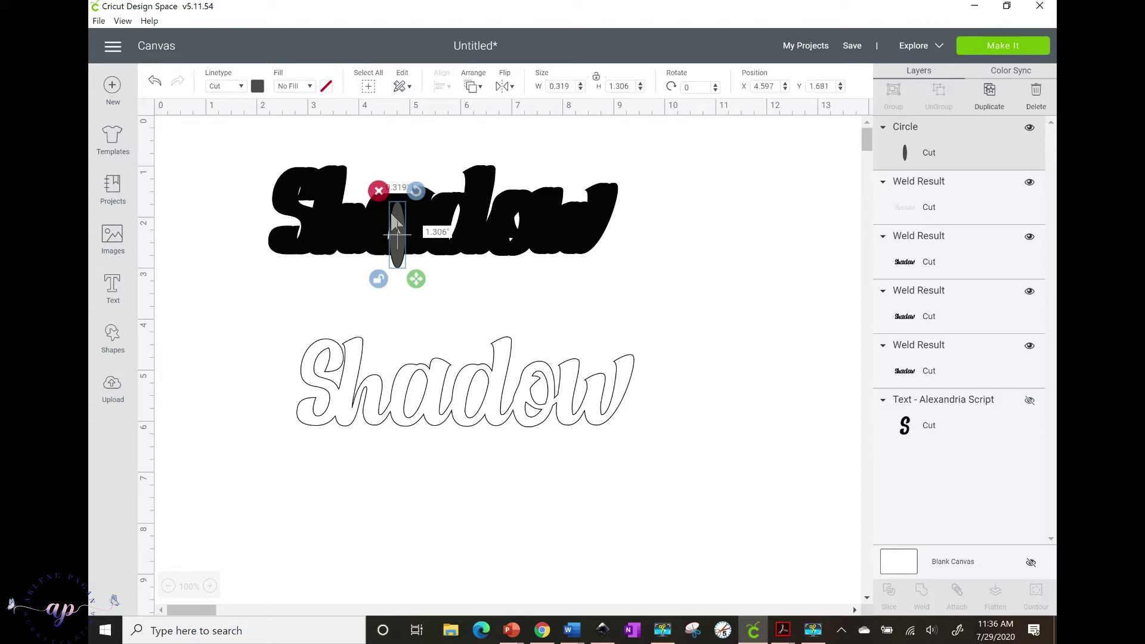
pyautogui.moveTo(416, 284); pyautogui.dragTo(419, 251)
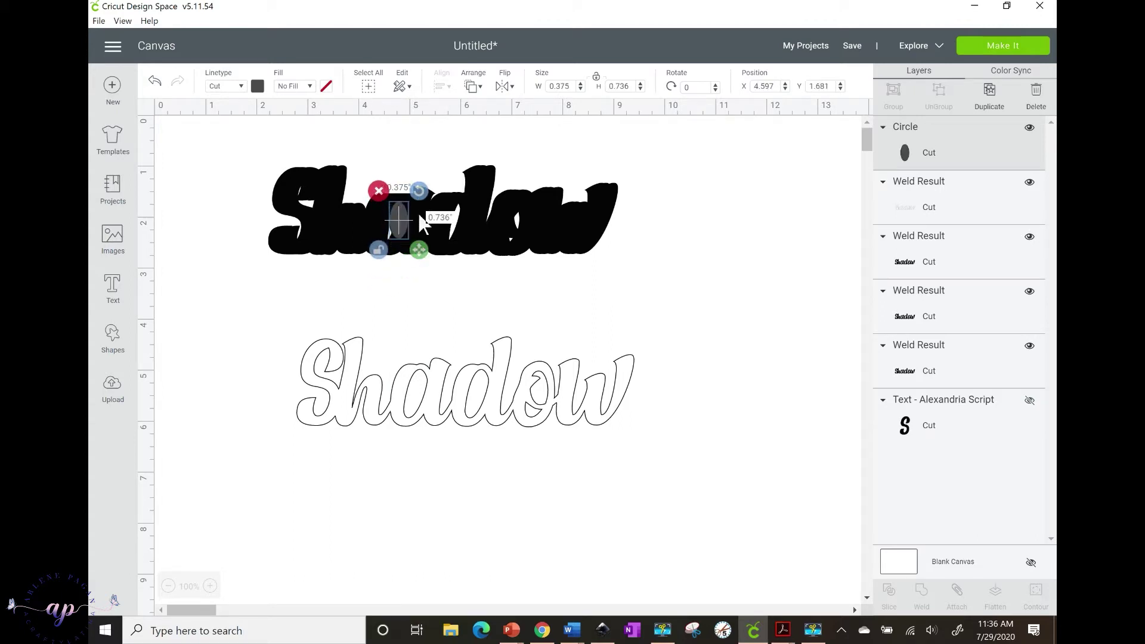
pyautogui.moveTo(420, 190); pyautogui.dragTo(399, 219)
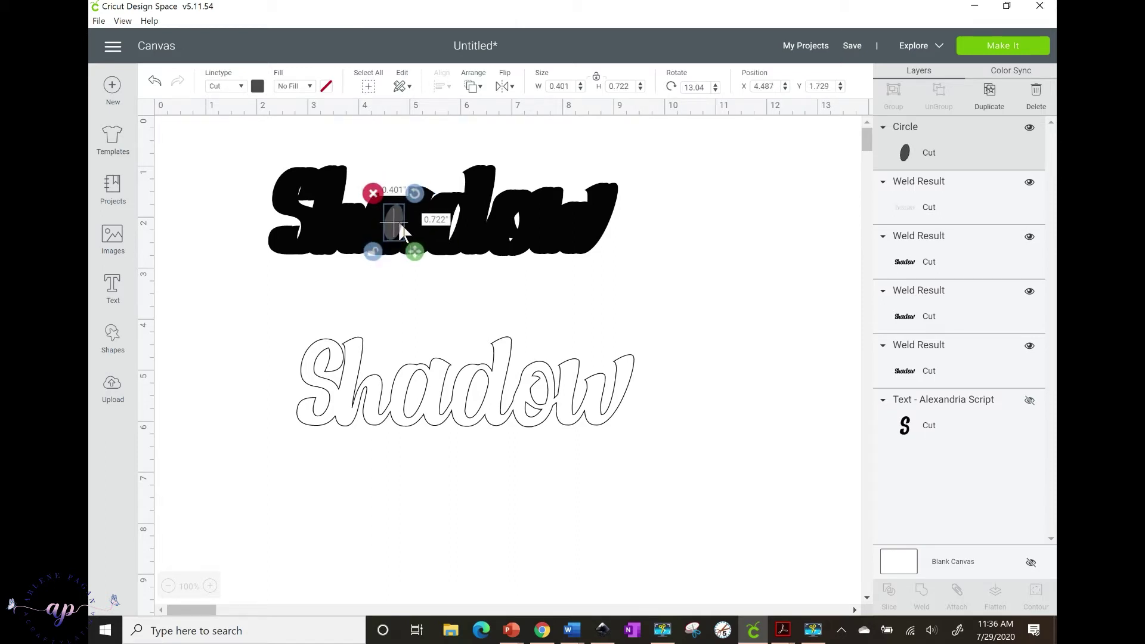
pyautogui.click(179, 250)
# - Weld the oval with the shadow pieces, undo that weld, and delete the grey oval
pyautogui.moveTo(215, 228); pyautogui.dragTo(461, 247)
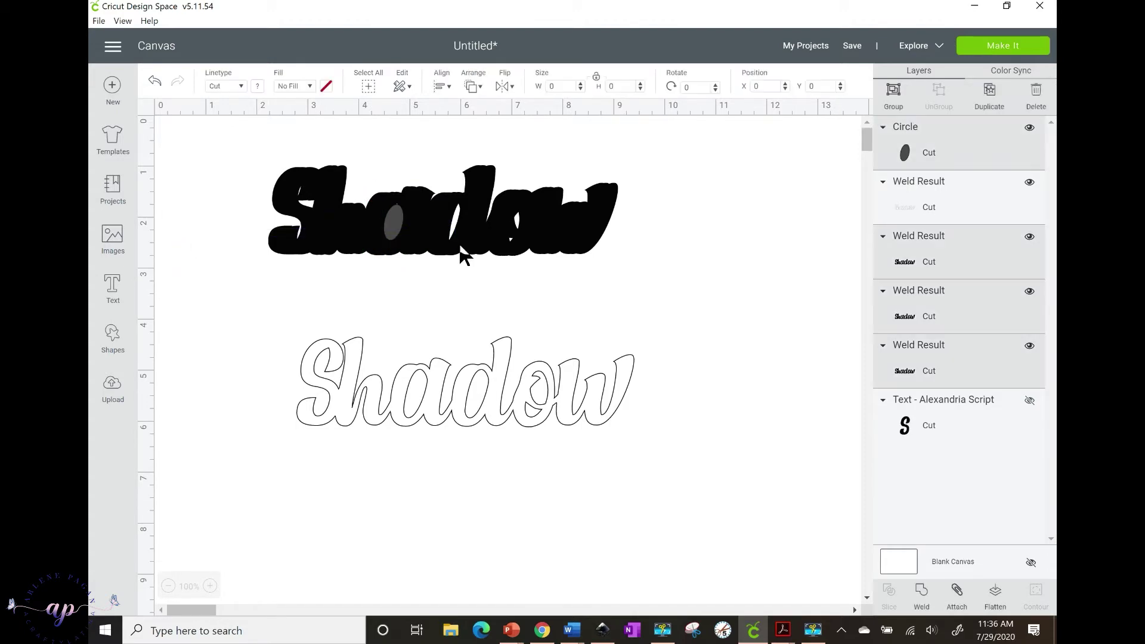
pyautogui.click(922, 593)
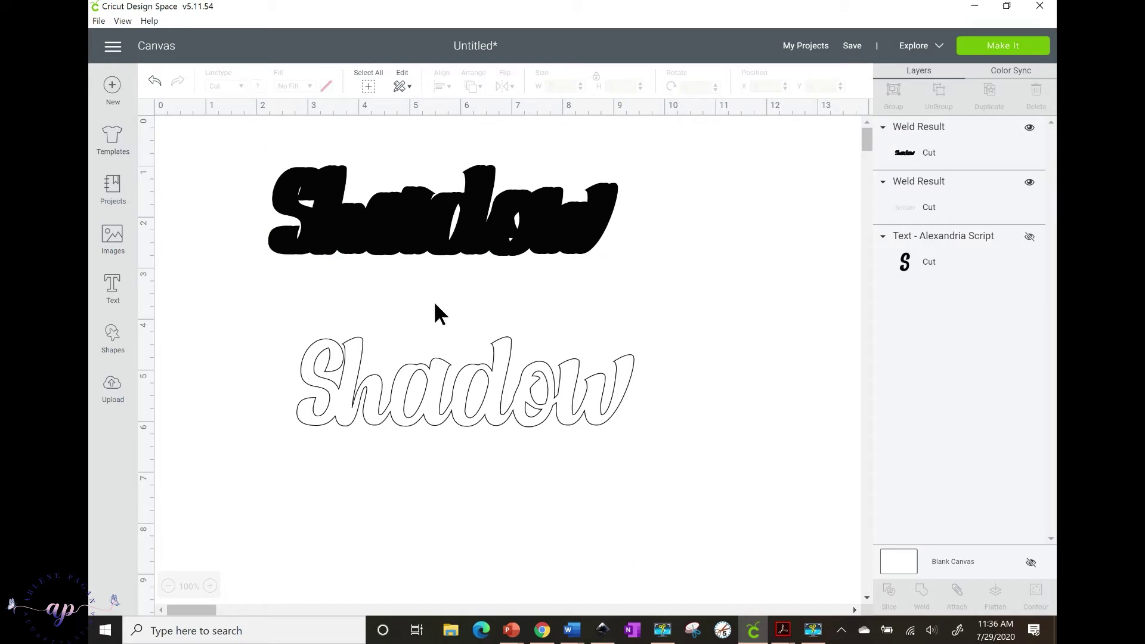
pyautogui.click(155, 81)
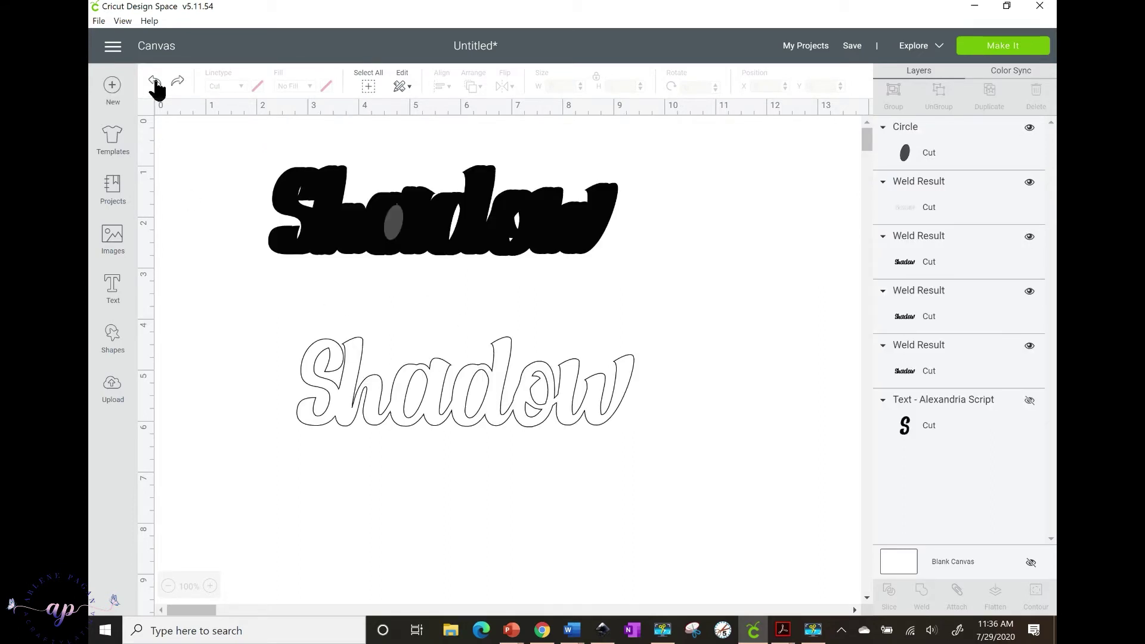
pyautogui.click(393, 220)
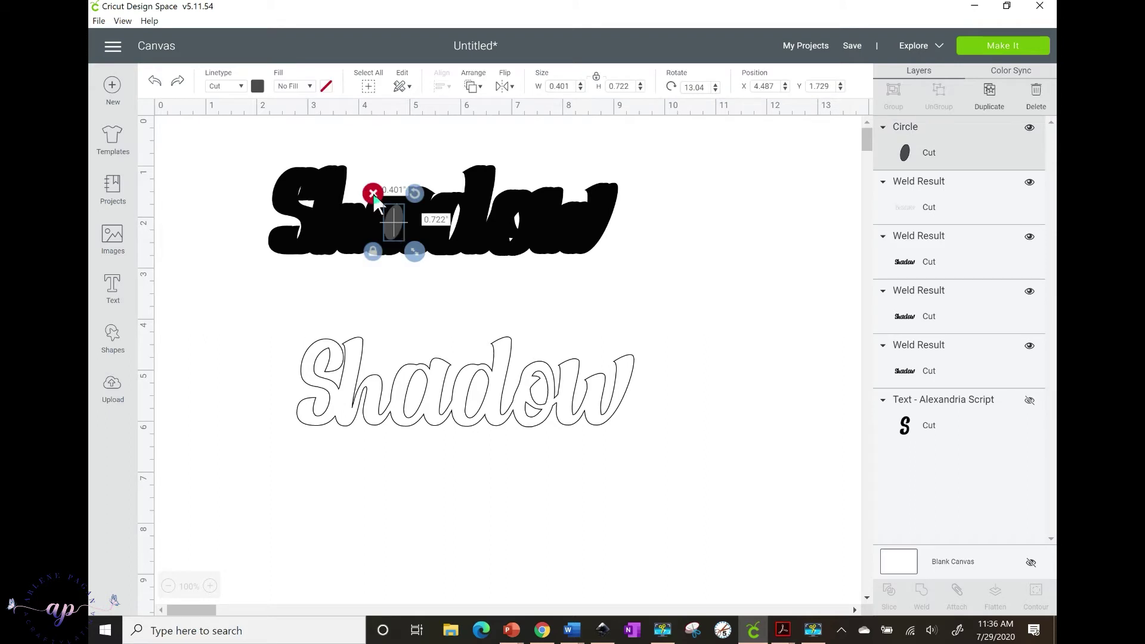
pyautogui.click(373, 194)
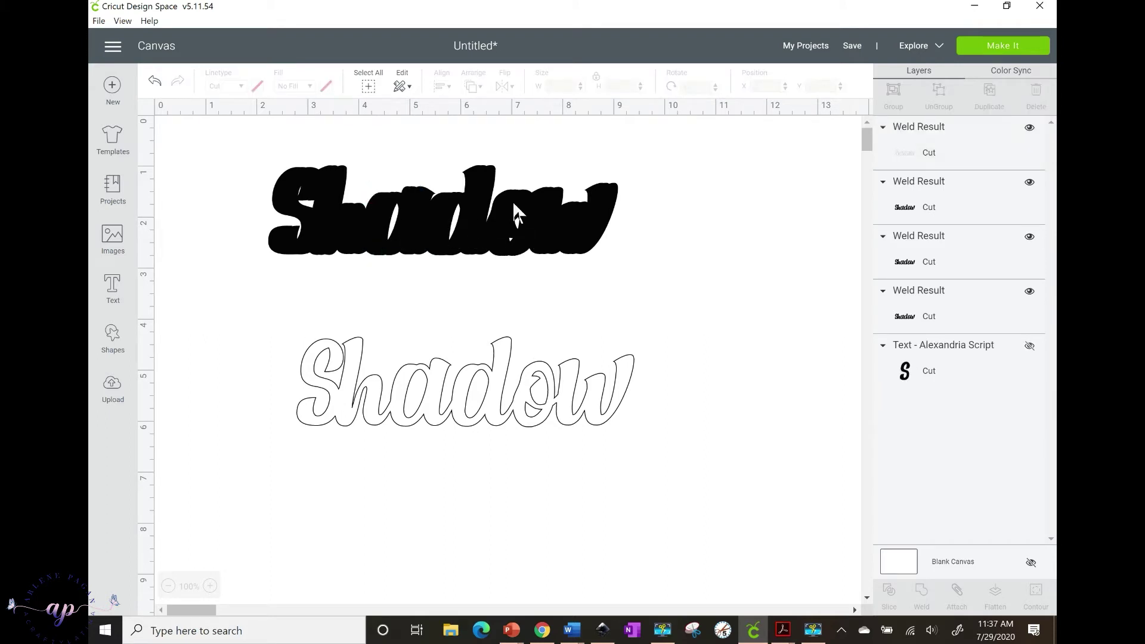
# - Weld the three black shadow pieces into one shape and hide its three inner holes with Contour
pyautogui.moveTo(203, 181); pyautogui.dragTo(628, 264)
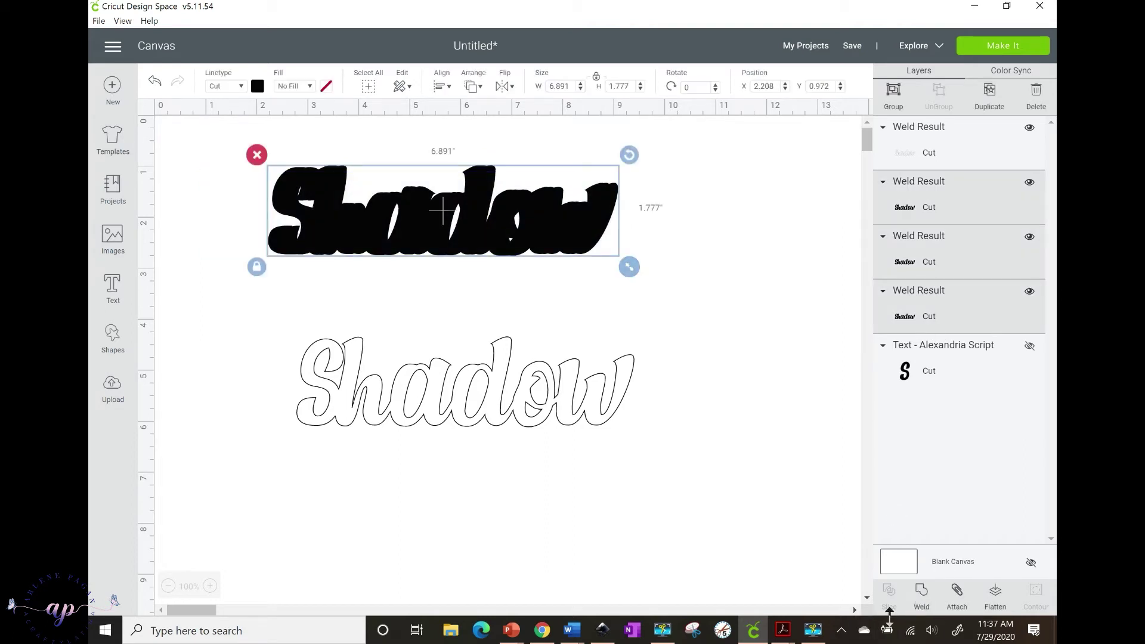
pyautogui.click(923, 596)
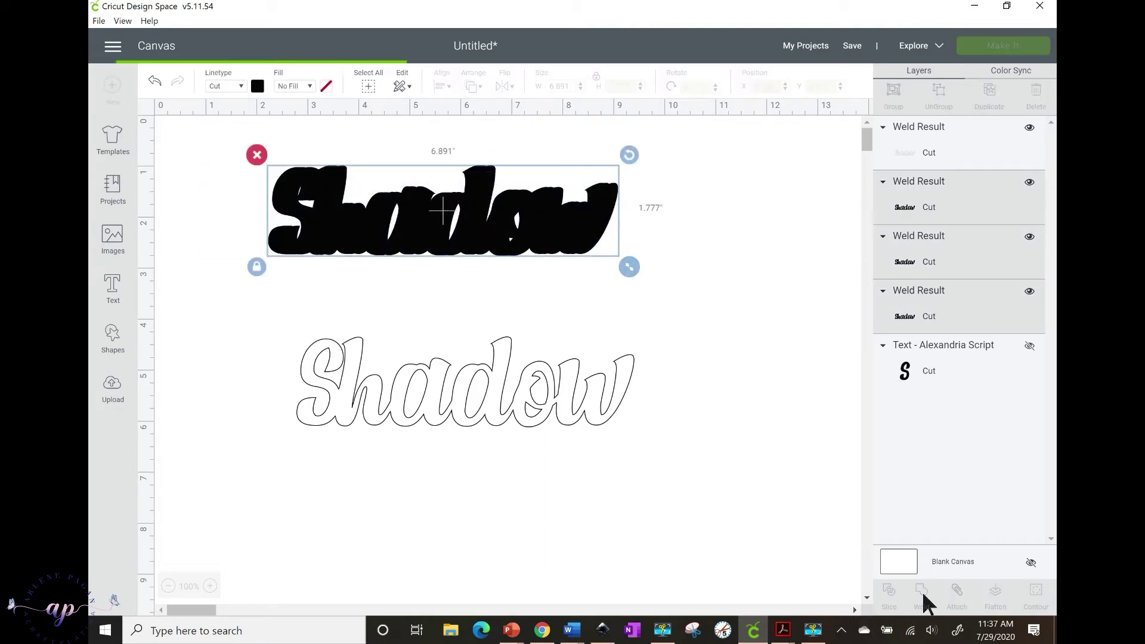
pyautogui.click(1038, 607)
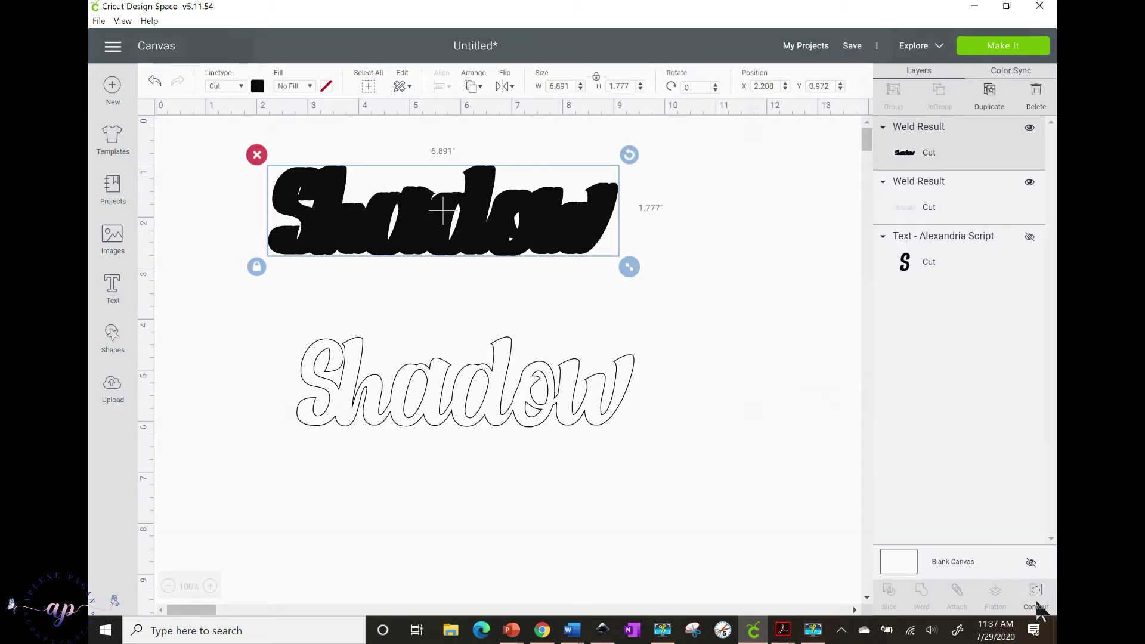
pyautogui.click(362, 203)
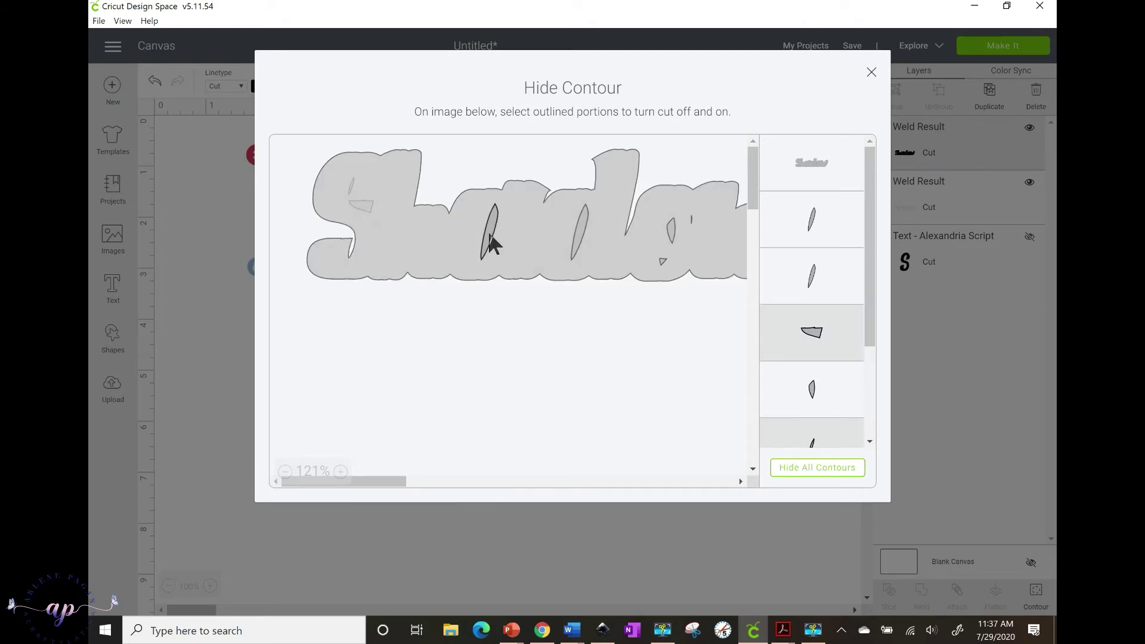
pyautogui.click(578, 238)
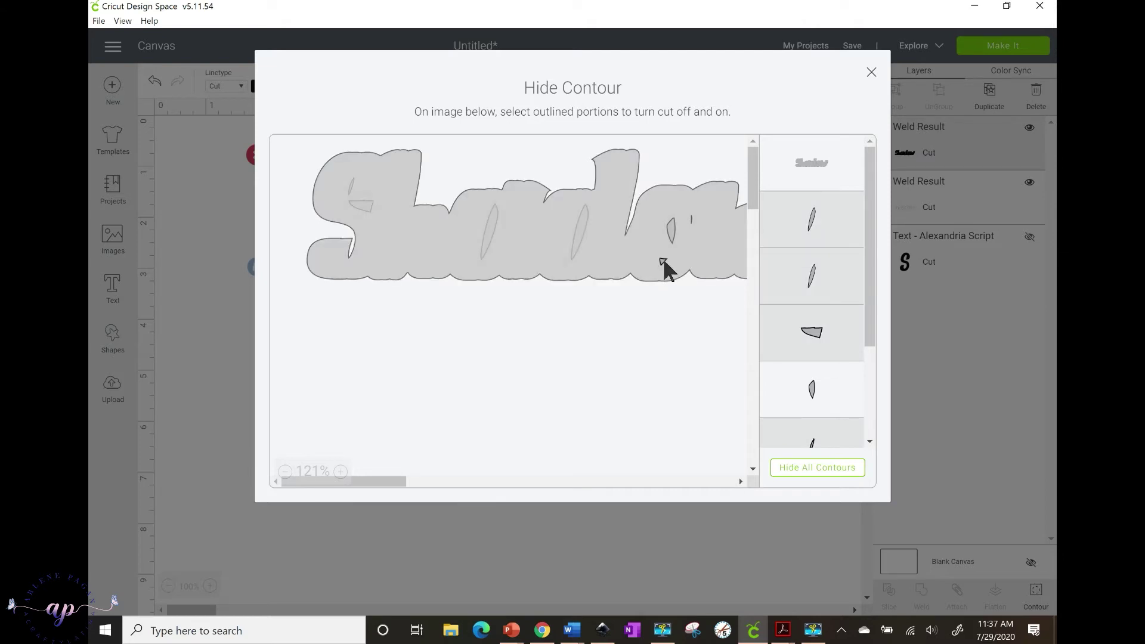
pyautogui.click(671, 229)
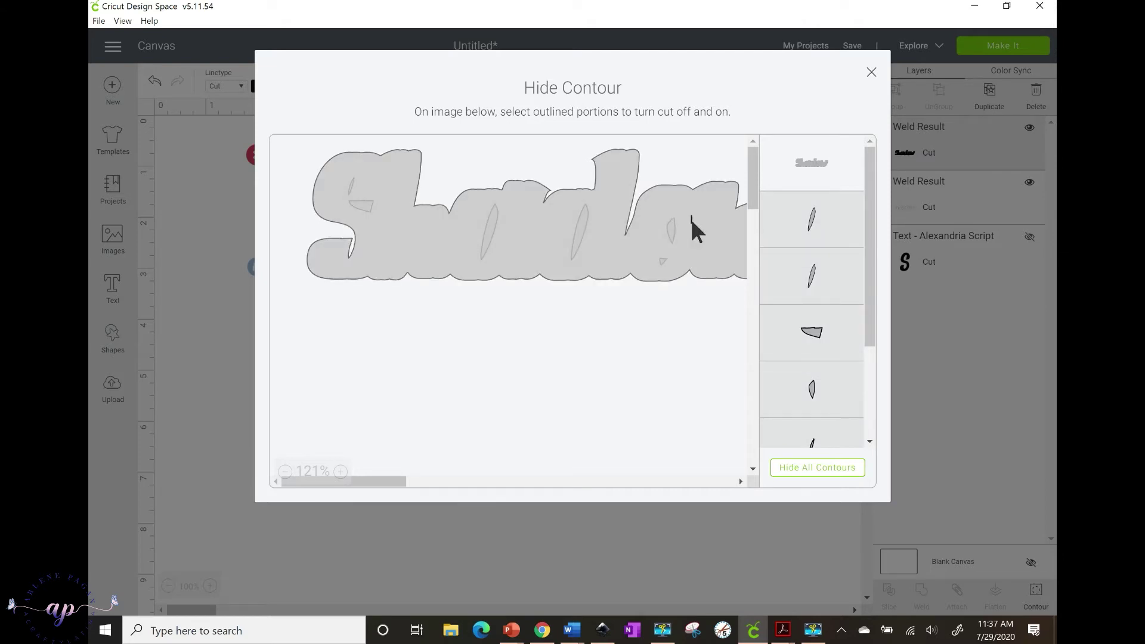
pyautogui.moveTo(358, 483)
pyautogui.mouseDown()
pyautogui.moveTo(448, 485)
pyautogui.moveTo(367, 481)
pyautogui.mouseUp()
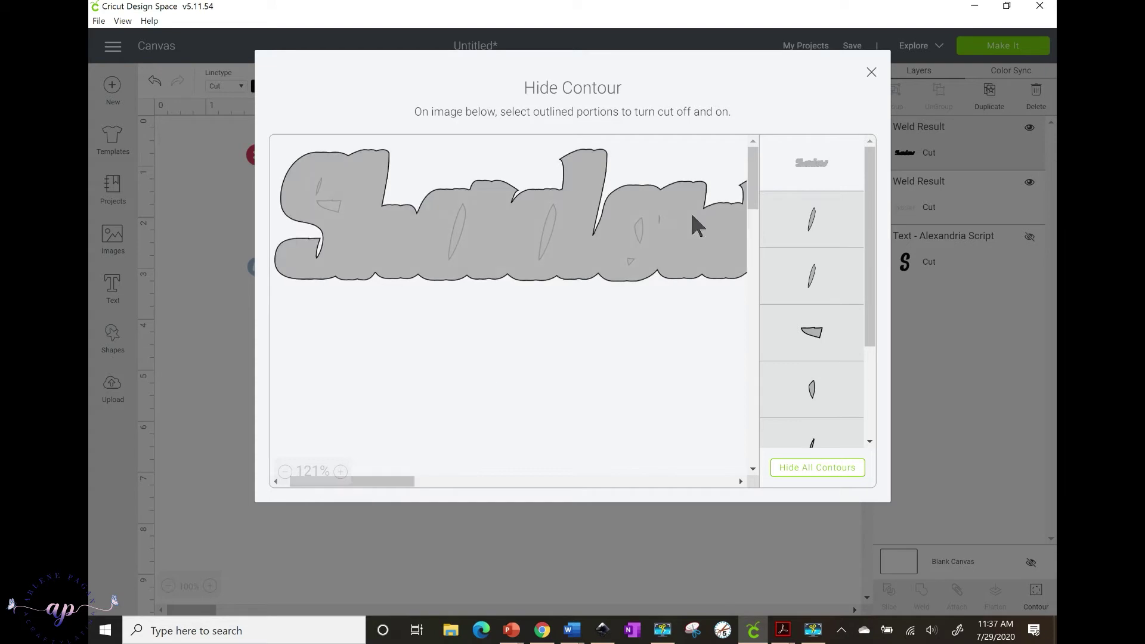
pyautogui.click(871, 72)
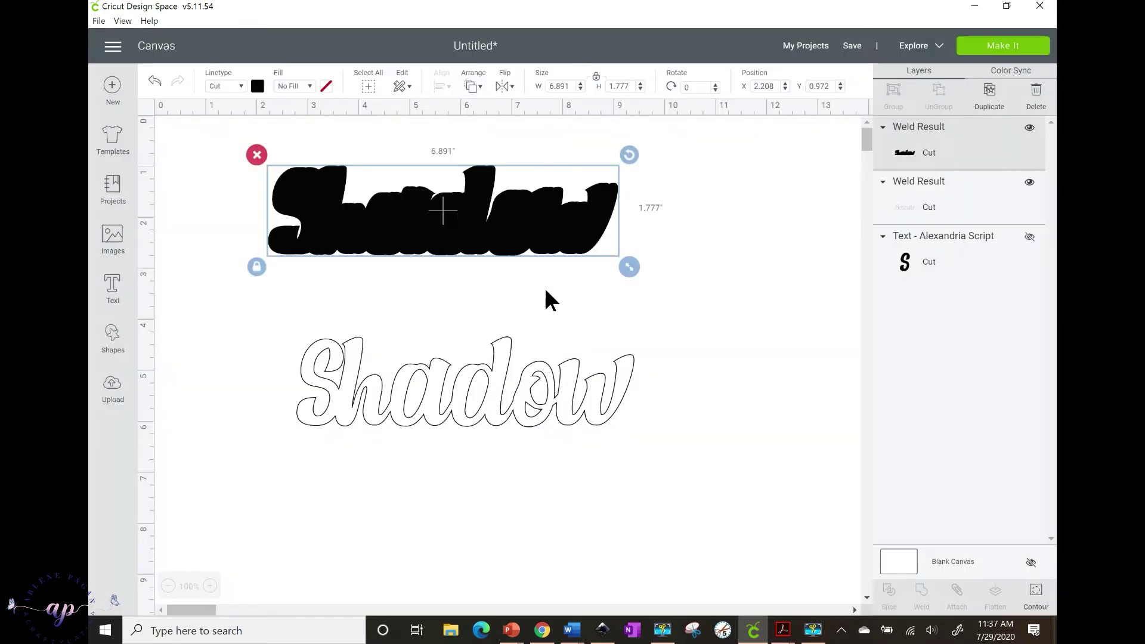
# - Place the outline Shadow over the black shadow and bring its layer to the front
pyautogui.moveTo(584, 413); pyautogui.dragTo(566, 285)
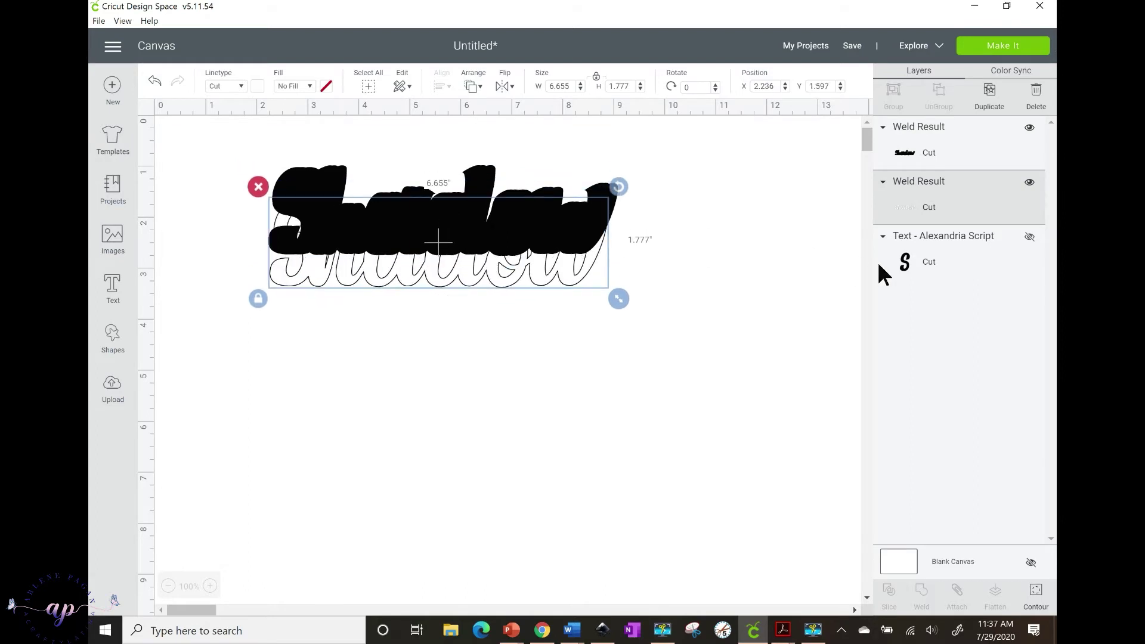
pyautogui.moveTo(937, 198); pyautogui.dragTo(928, 143)
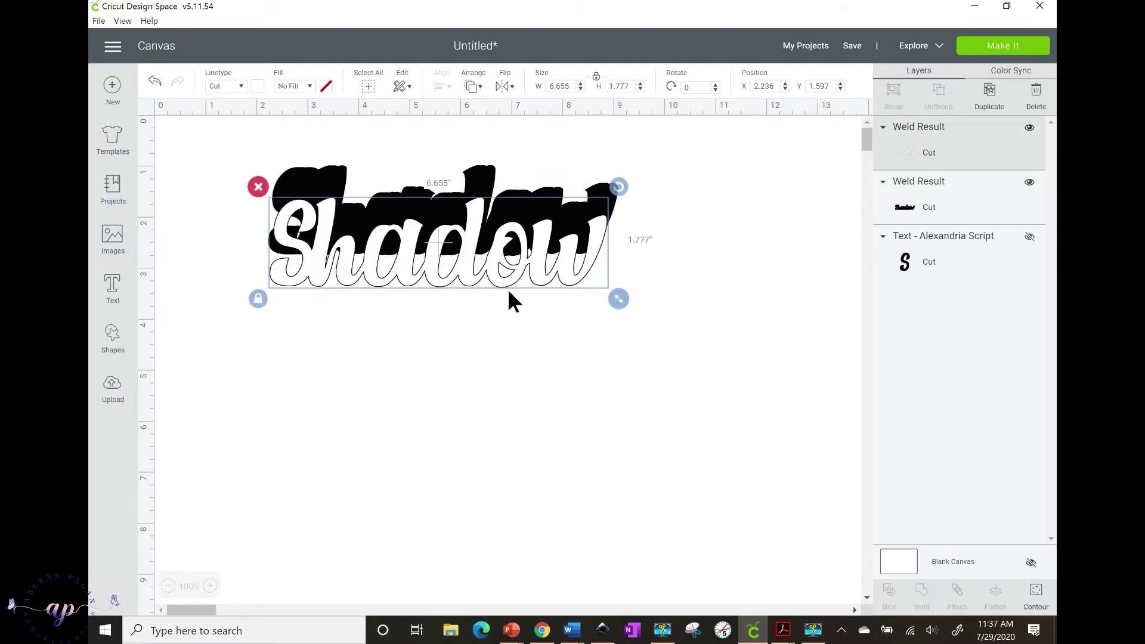
pyautogui.moveTo(503, 256); pyautogui.dragTo(515, 242)
pyautogui.click(514, 322)
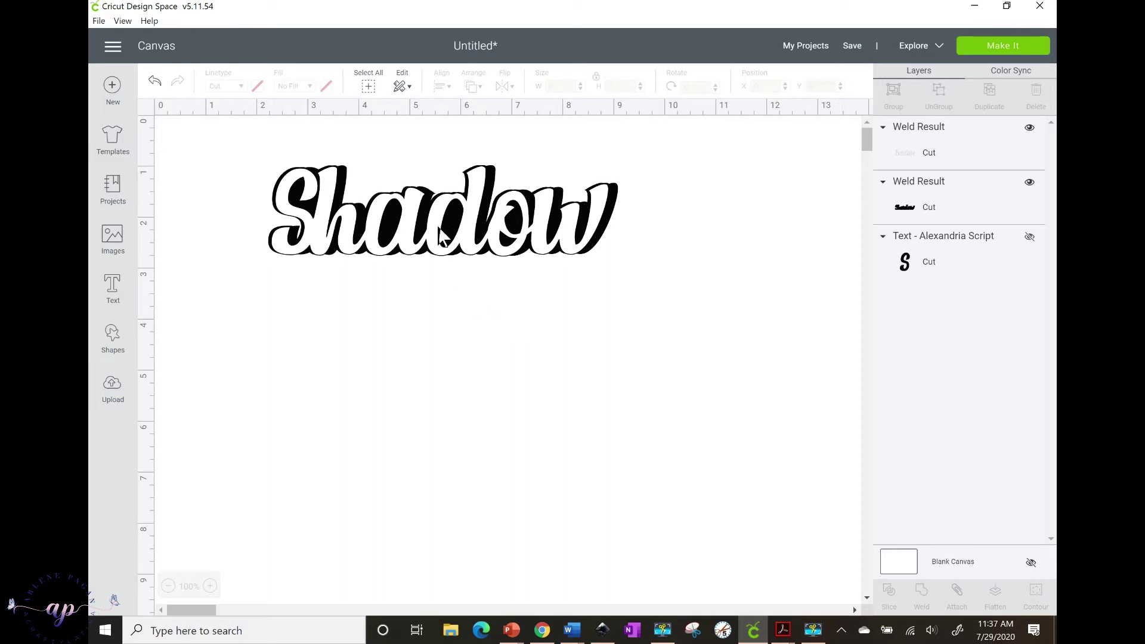
# - Move the outline word aside and delete the black welded shadow layer
pyautogui.moveTo(470, 250); pyautogui.dragTo(479, 400)
pyautogui.click(405, 219)
pyautogui.click(257, 155)
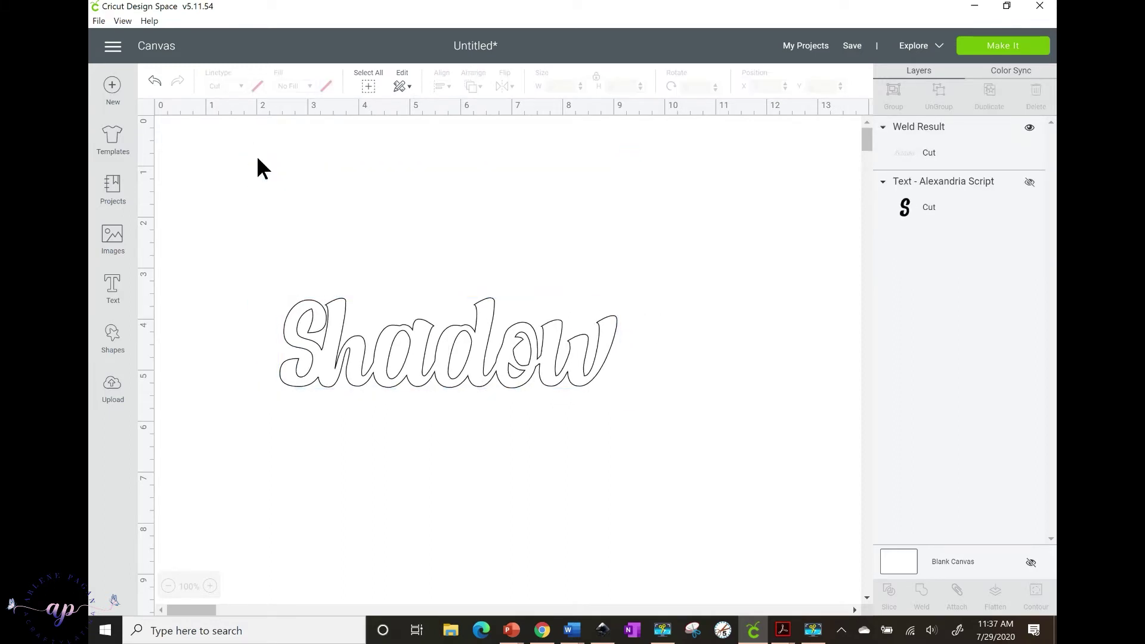
pyautogui.click(423, 369)
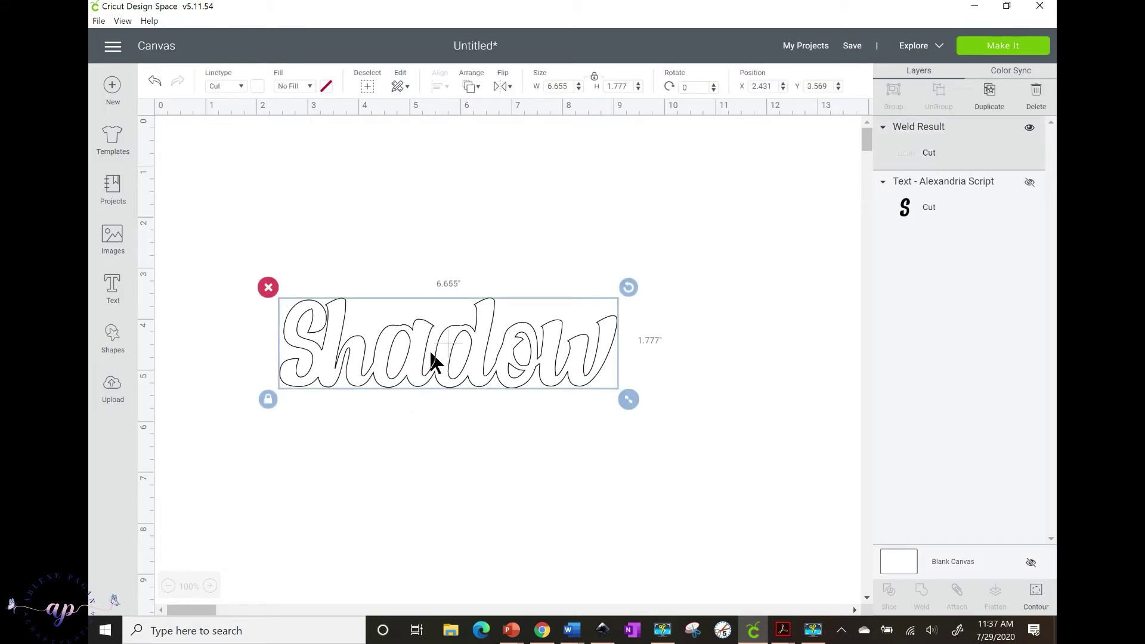
# - Move the Shadow outline word higher on the canvas and color it solid black
pyautogui.moveTo(429, 356); pyautogui.dragTo(456, 295)
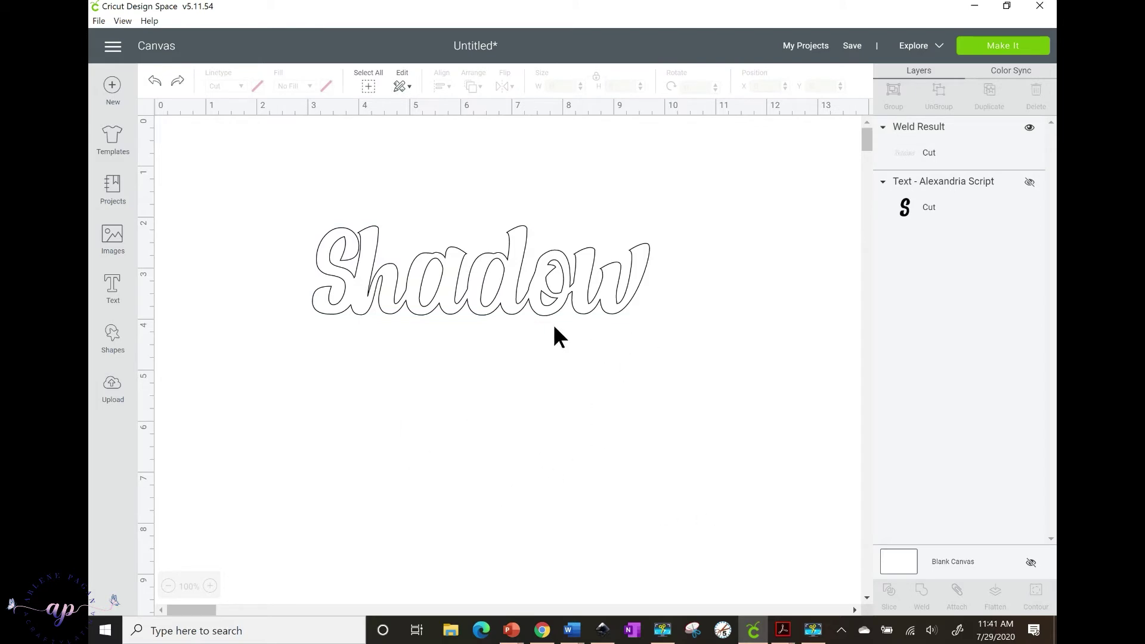
pyautogui.click(514, 304)
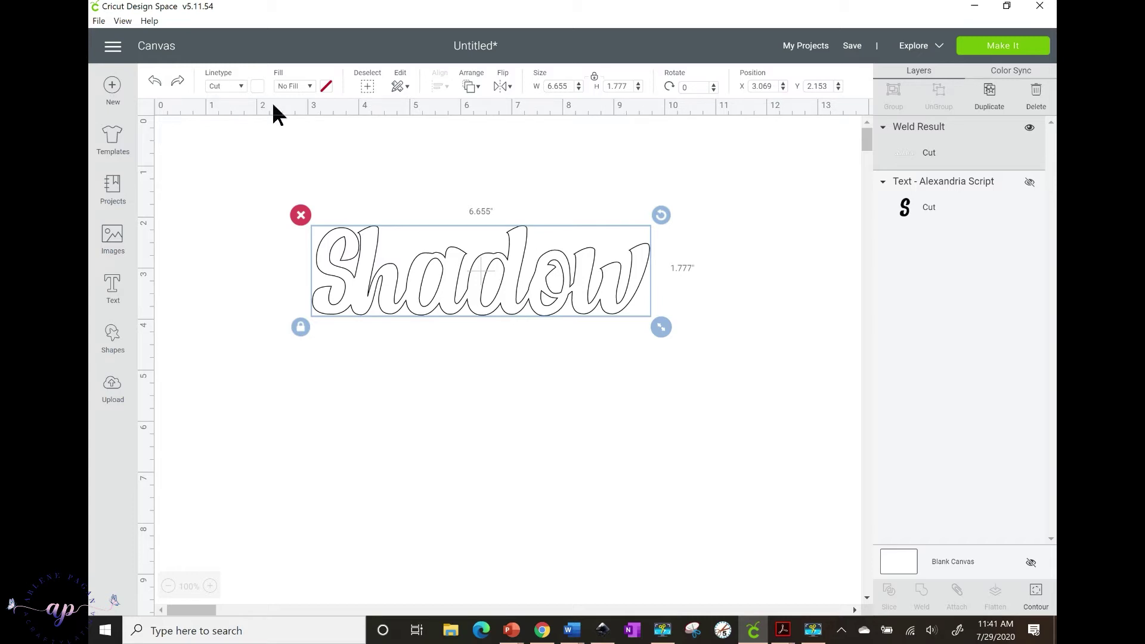
pyautogui.click(257, 87)
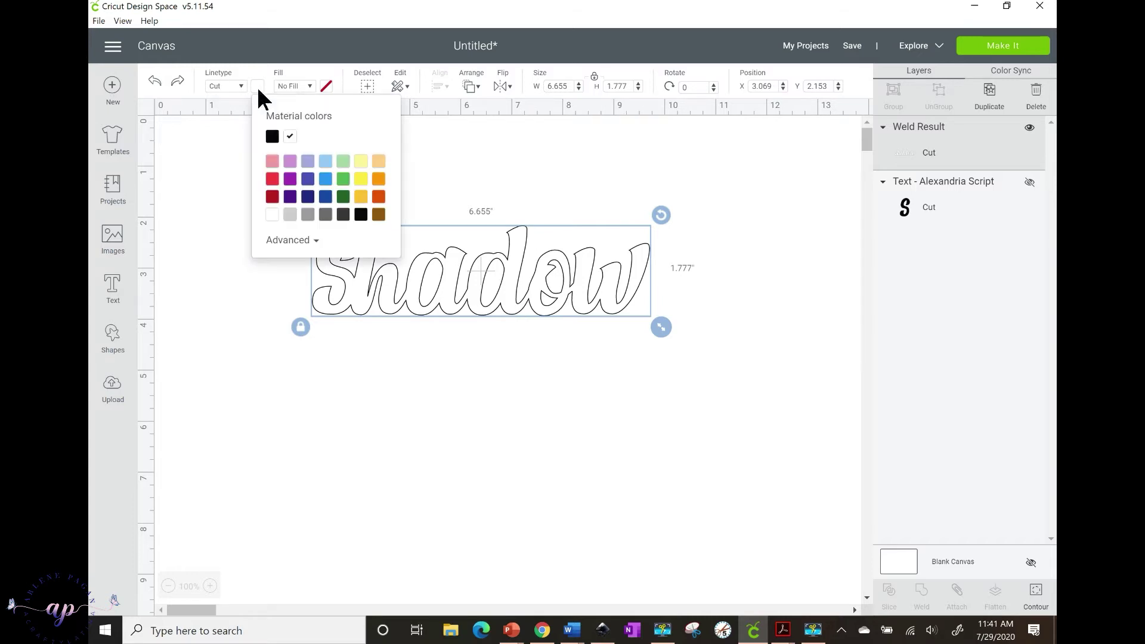
pyautogui.click(272, 139)
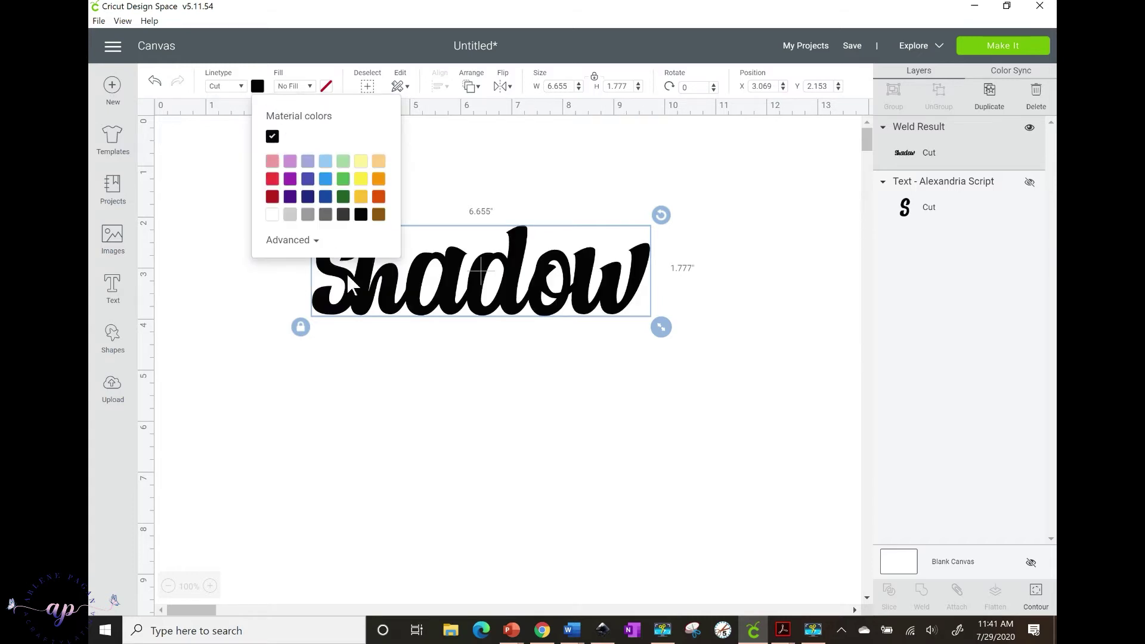
pyautogui.click(368, 357)
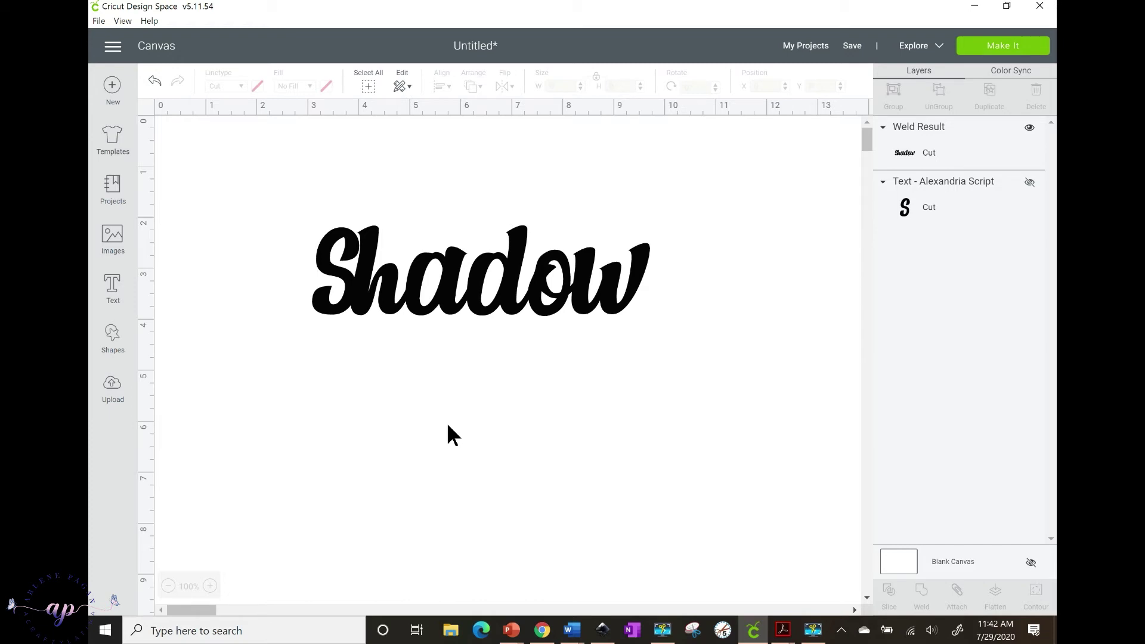
# - Take a Win+Shift+S screen clip of the black Shadow word for use in Inkscape
pyautogui.press('super+shift+s')
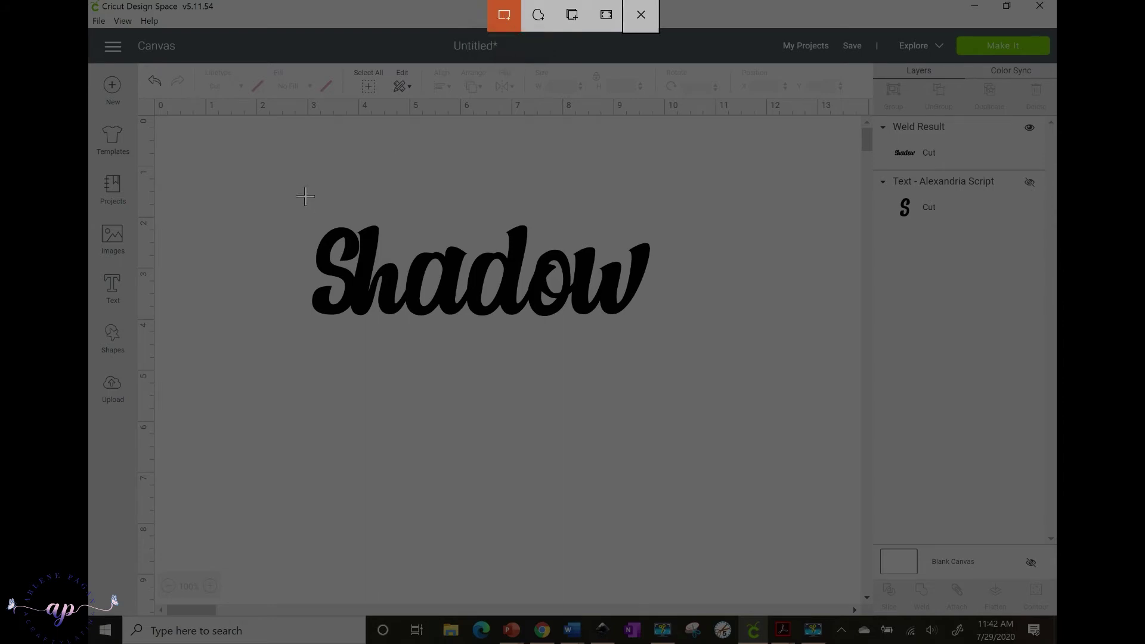
pyautogui.moveTo(306, 196); pyautogui.dragTo(665, 347)
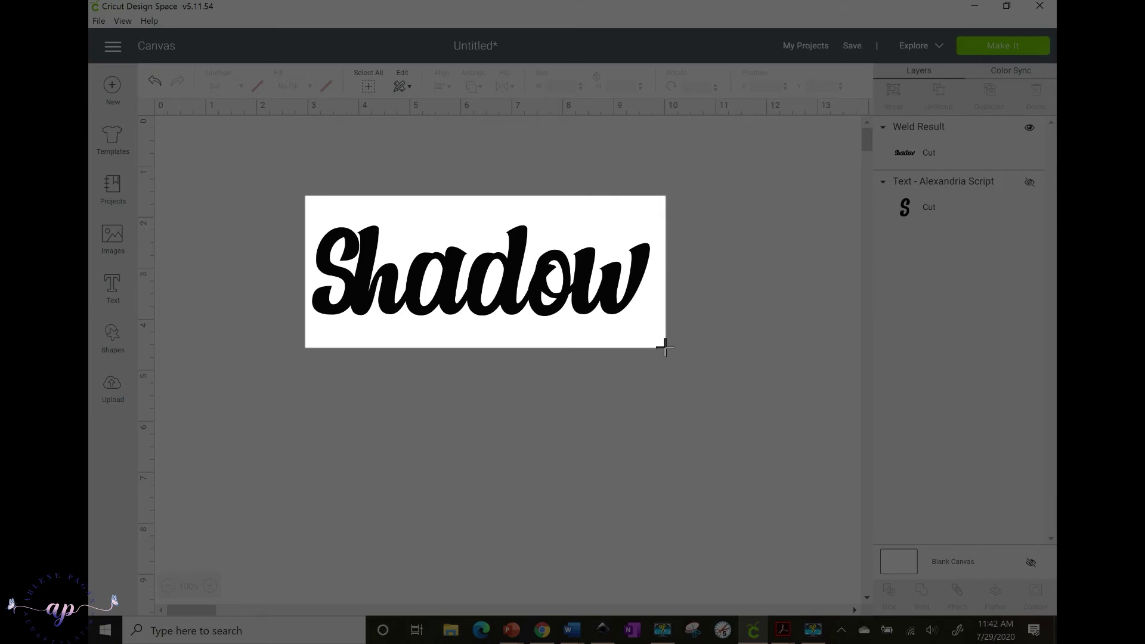
pyautogui.moveTo(665, 347); pyautogui.dragTo(665, 347)
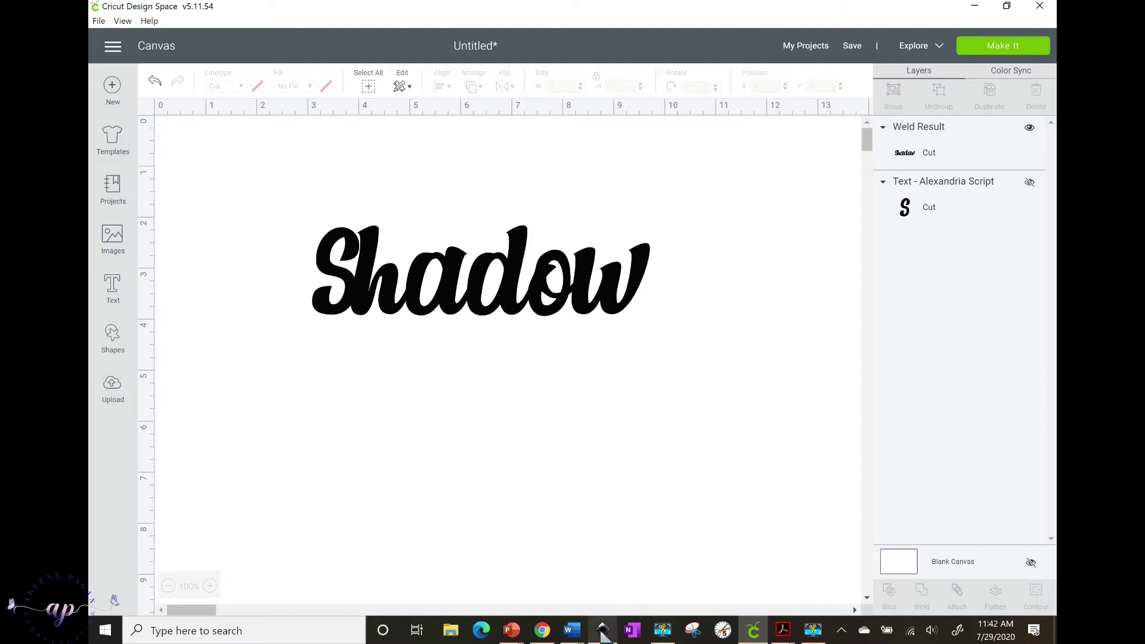
pyautogui.click(602, 630)
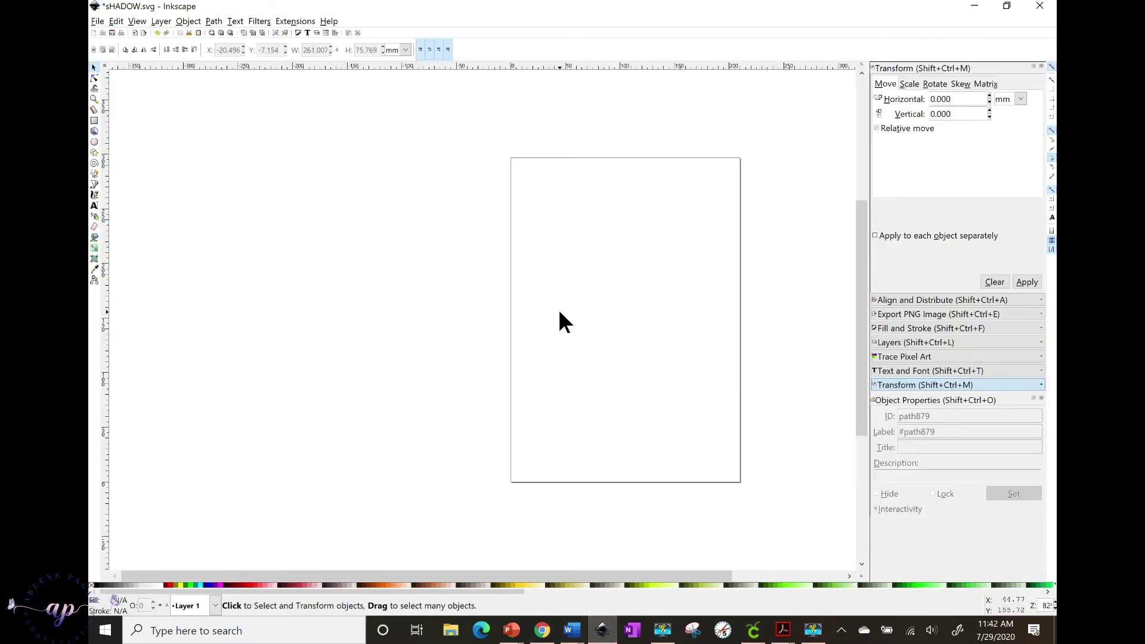
# - Paste the captured Shadow image into Inkscape and open Trace Bitmap, raising the brightness cutoff
pyautogui.hotkey('ctrl', 'v')
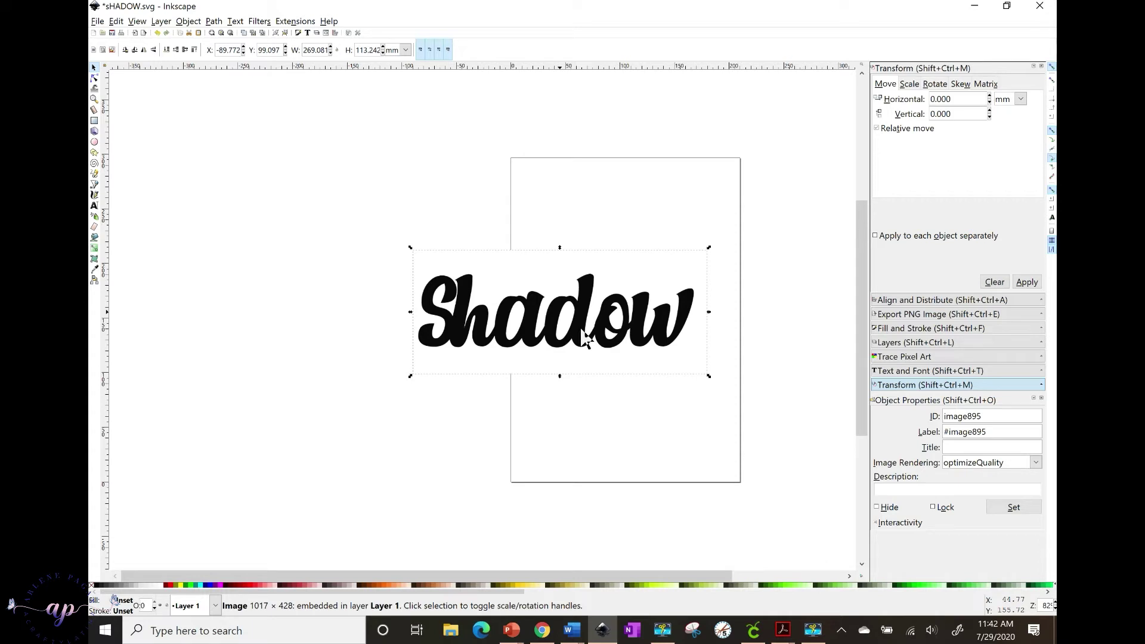
pyautogui.click(213, 22)
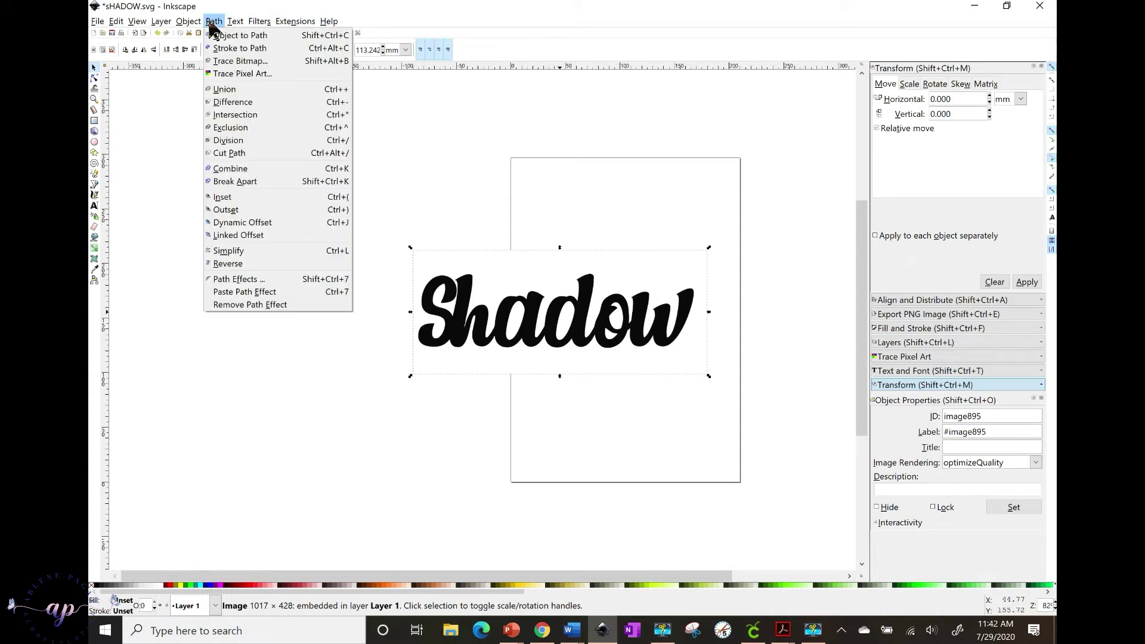
pyautogui.click(233, 62)
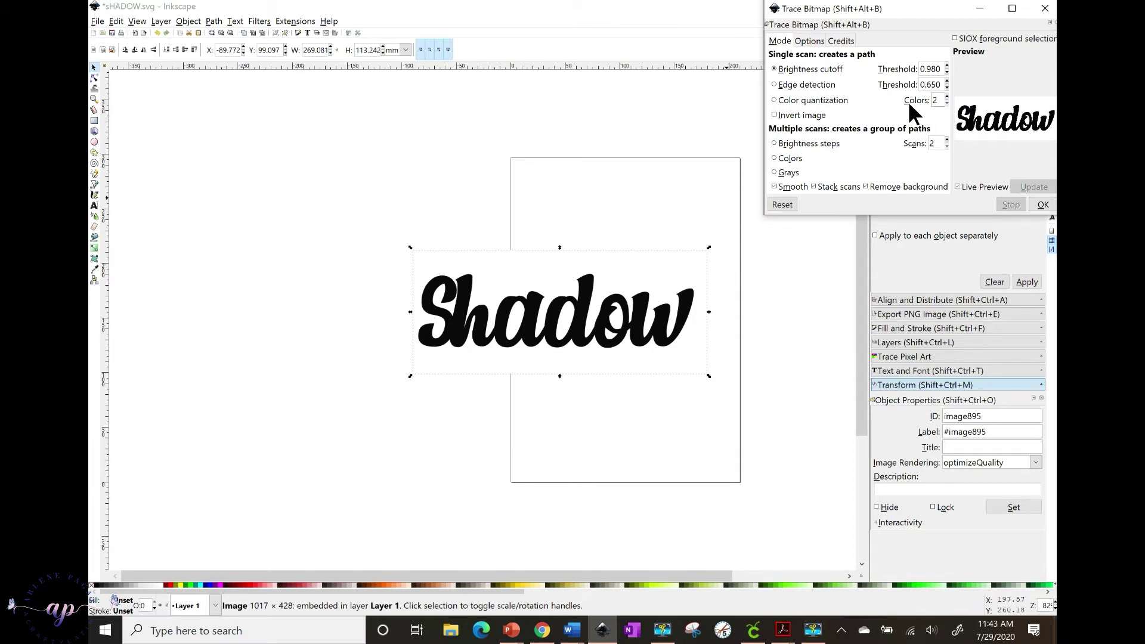
pyautogui.click(946, 103)
# - Trace the Shadow image at brightness cutoff 0.980 and move the traced path off the original
pyautogui.click(948, 66)
pyautogui.click(947, 65)
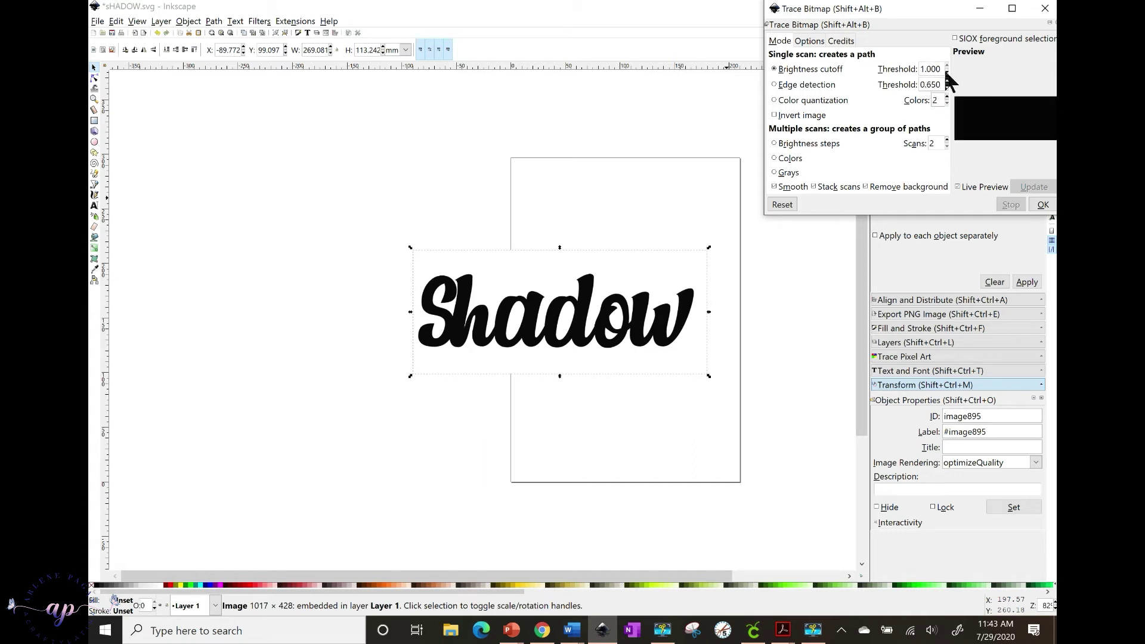
pyautogui.click(947, 72)
pyautogui.click(947, 72)
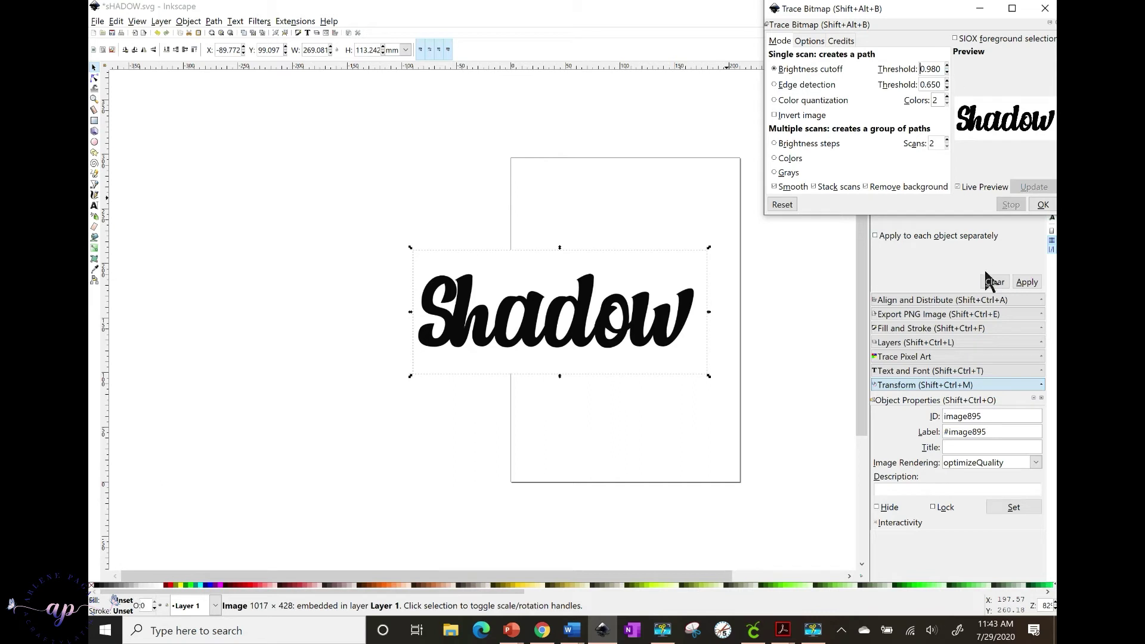
pyautogui.click(1043, 206)
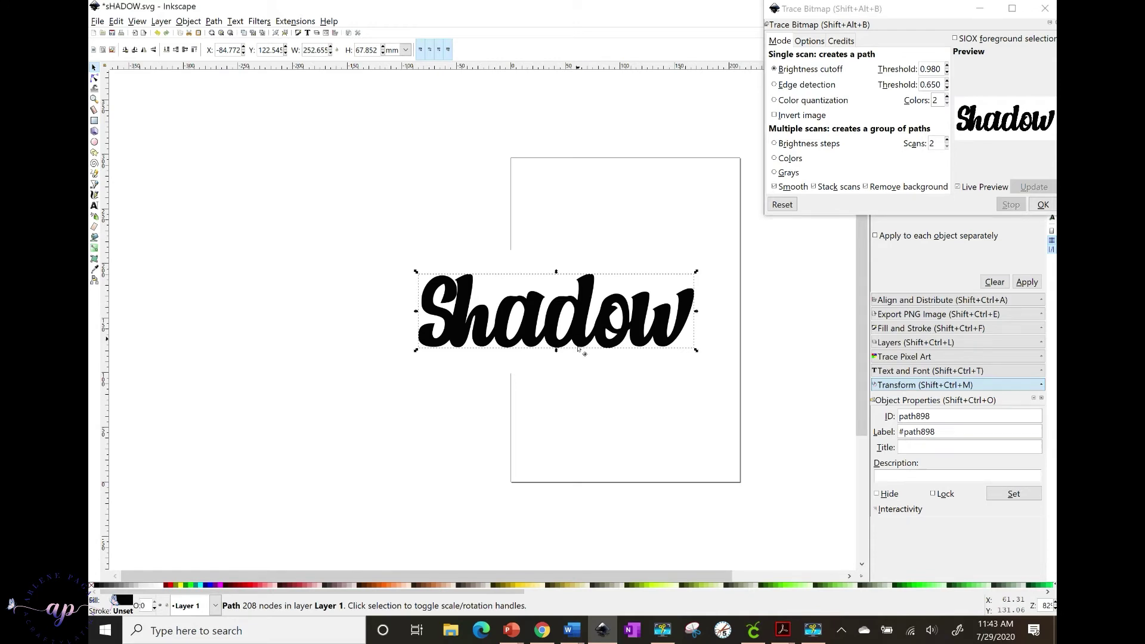
pyautogui.moveTo(580, 342); pyautogui.dragTo(578, 420)
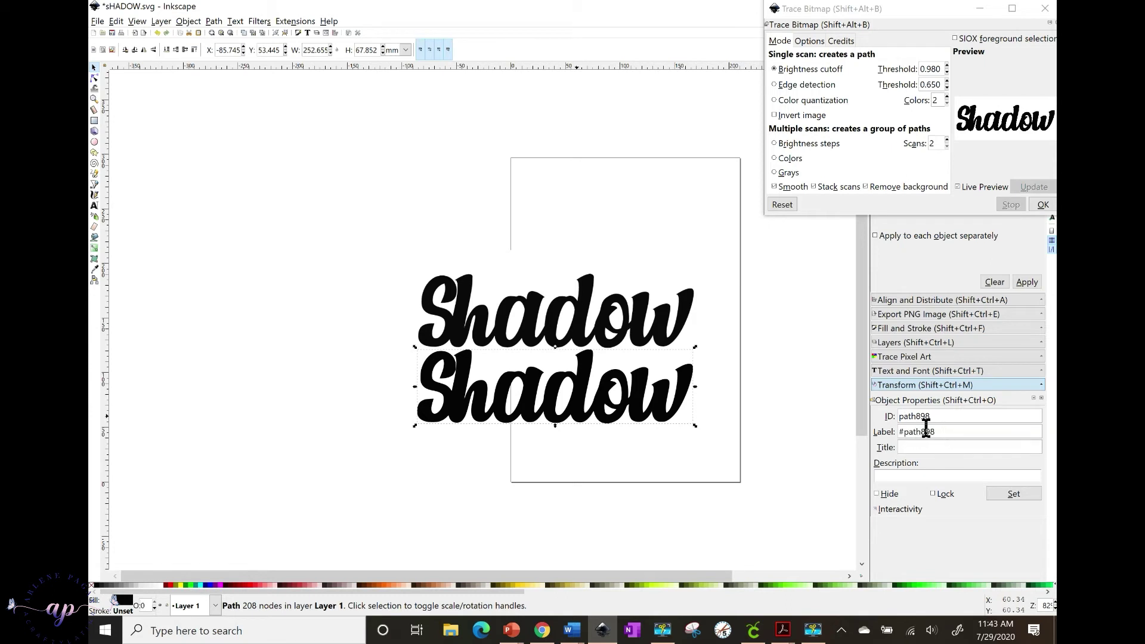
# - Delete the original Shadow bitmap and outset the traced path once to thicken its letters
pyautogui.click(669, 325)
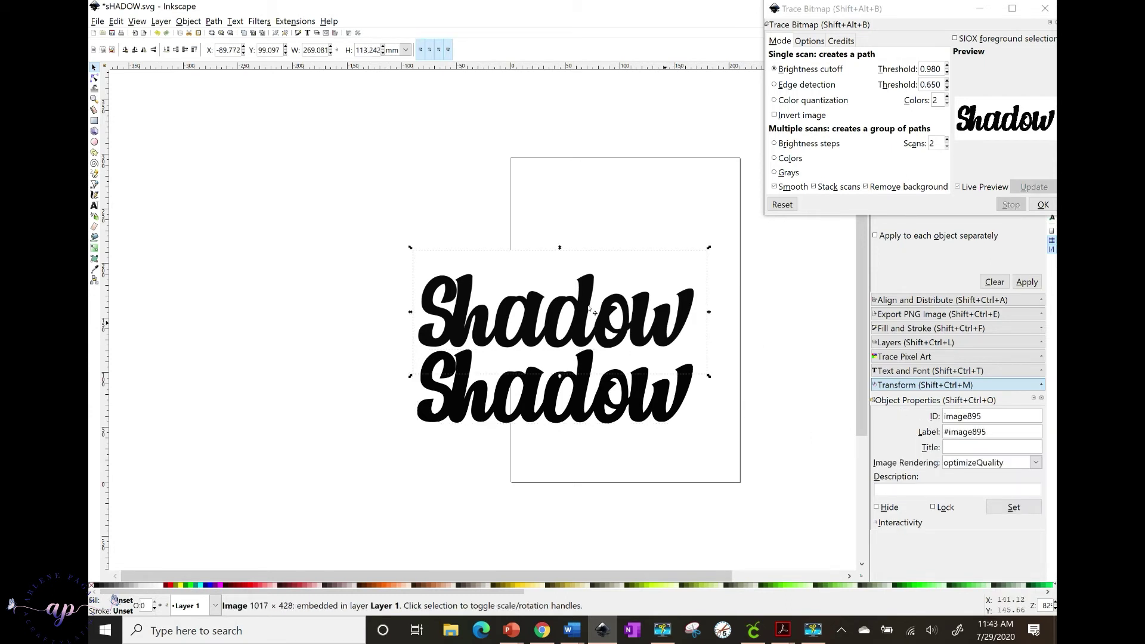
pyautogui.press('Delete')
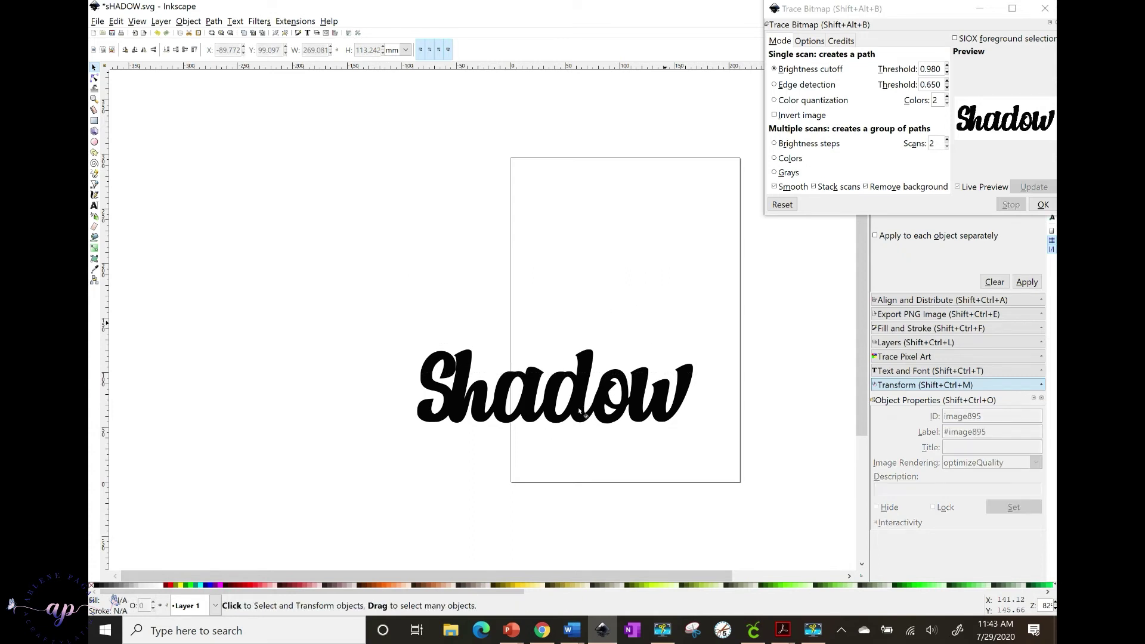
pyautogui.moveTo(395, 333); pyautogui.dragTo(718, 451)
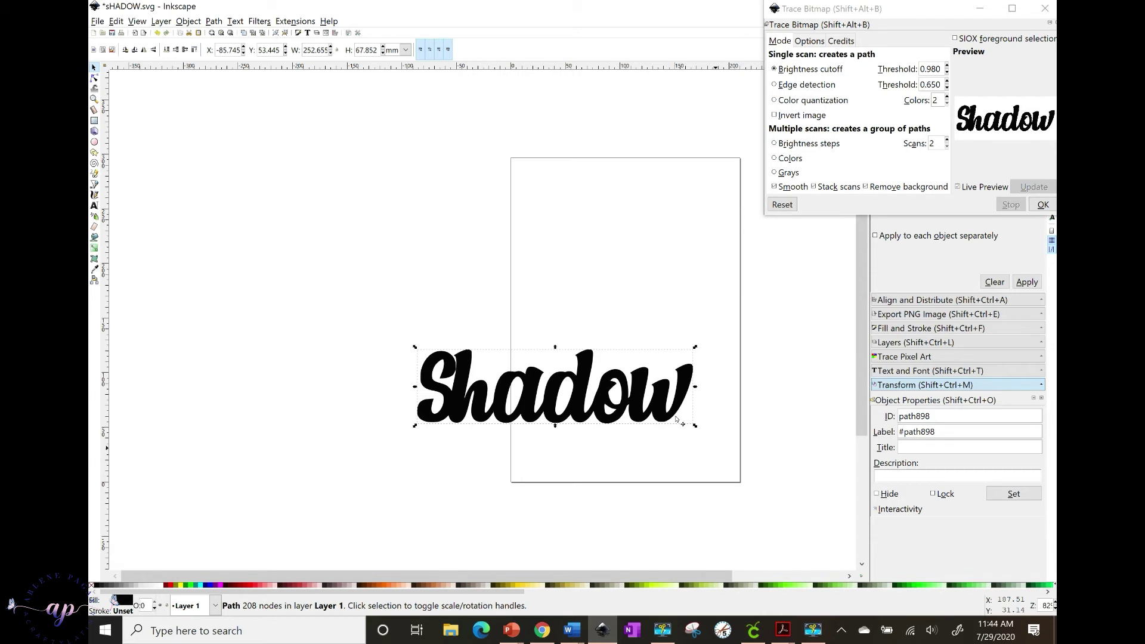
pyautogui.press('ctrl')
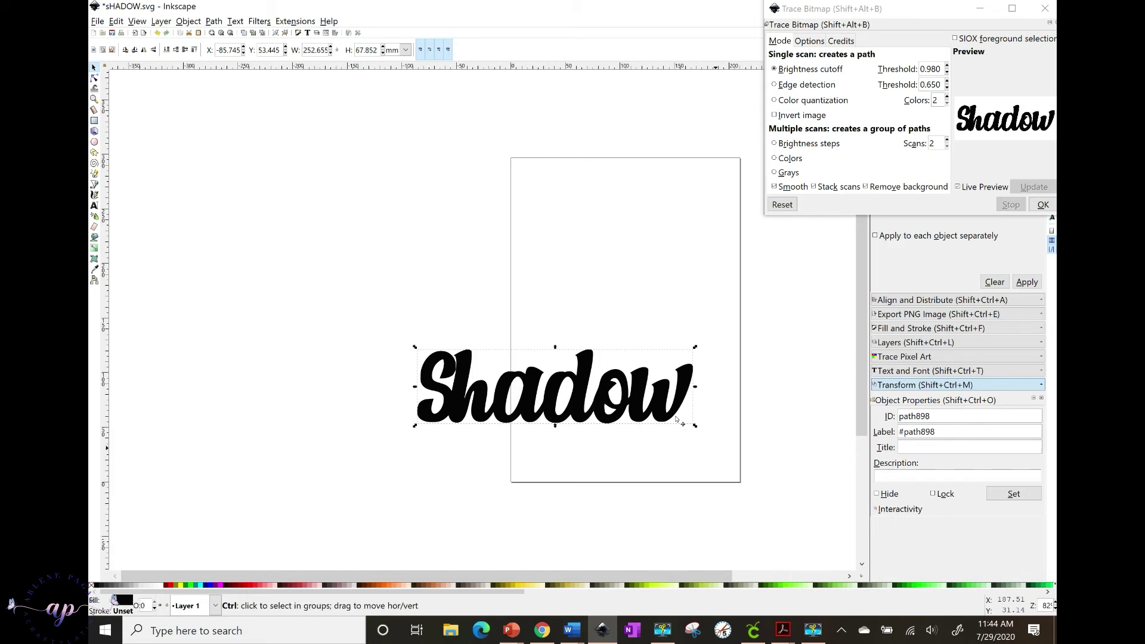
pyautogui.hotkey('ctrl', ')')
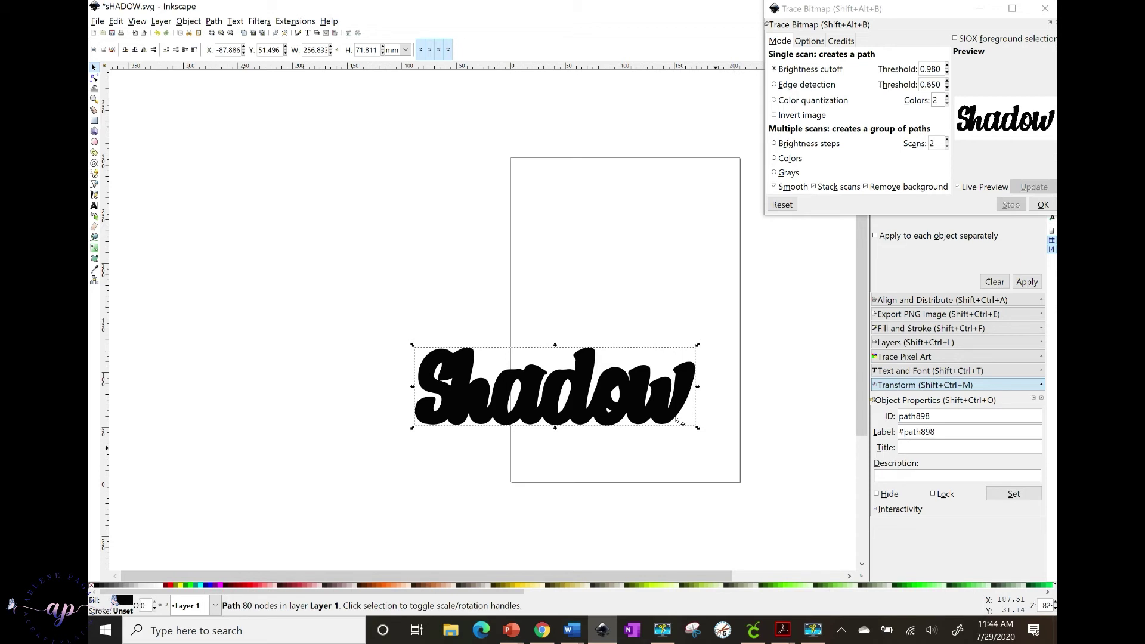
# - Outset the Shadow path twice more, then take back the last too-heavy outset
pyautogui.hotkey('ctrl', ')')
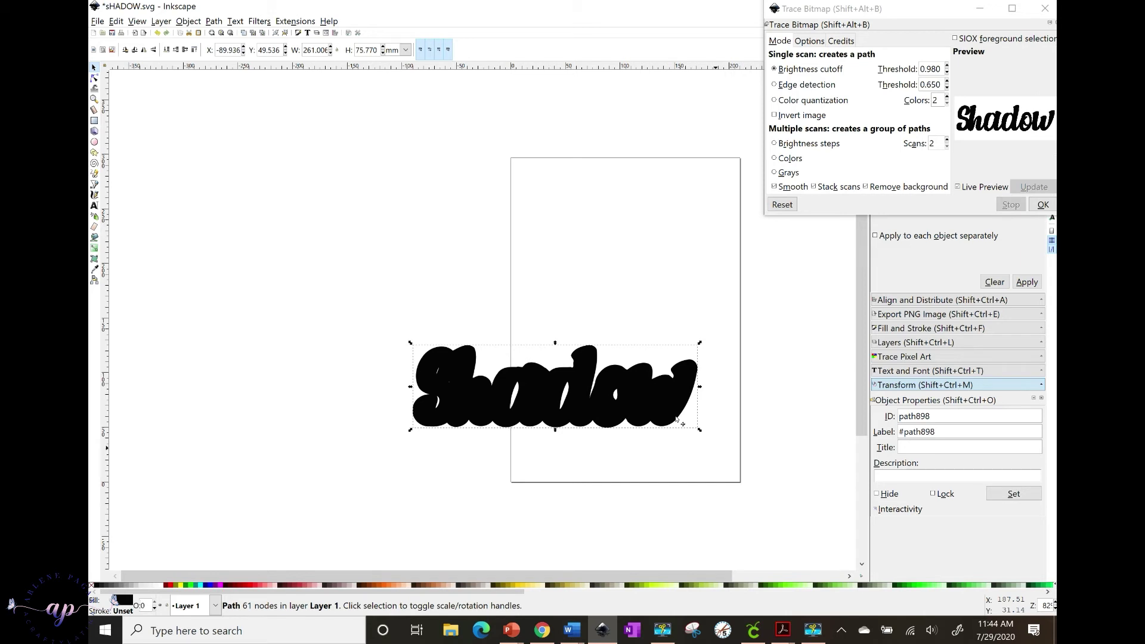
pyautogui.hotkey('ctrl', ')')
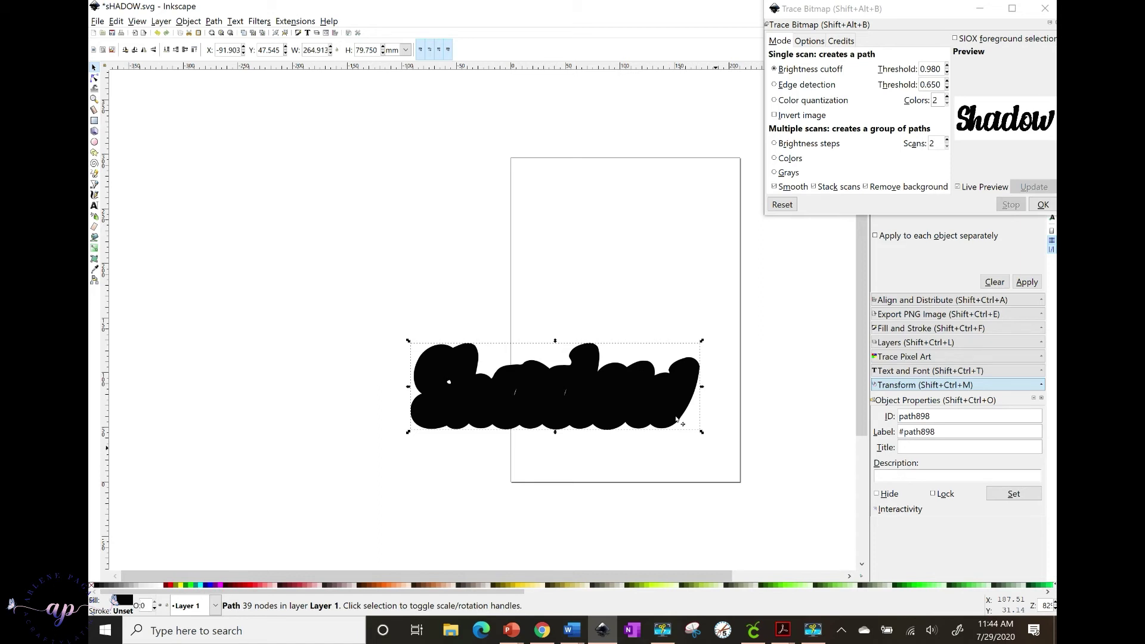
pyautogui.press('Delete')
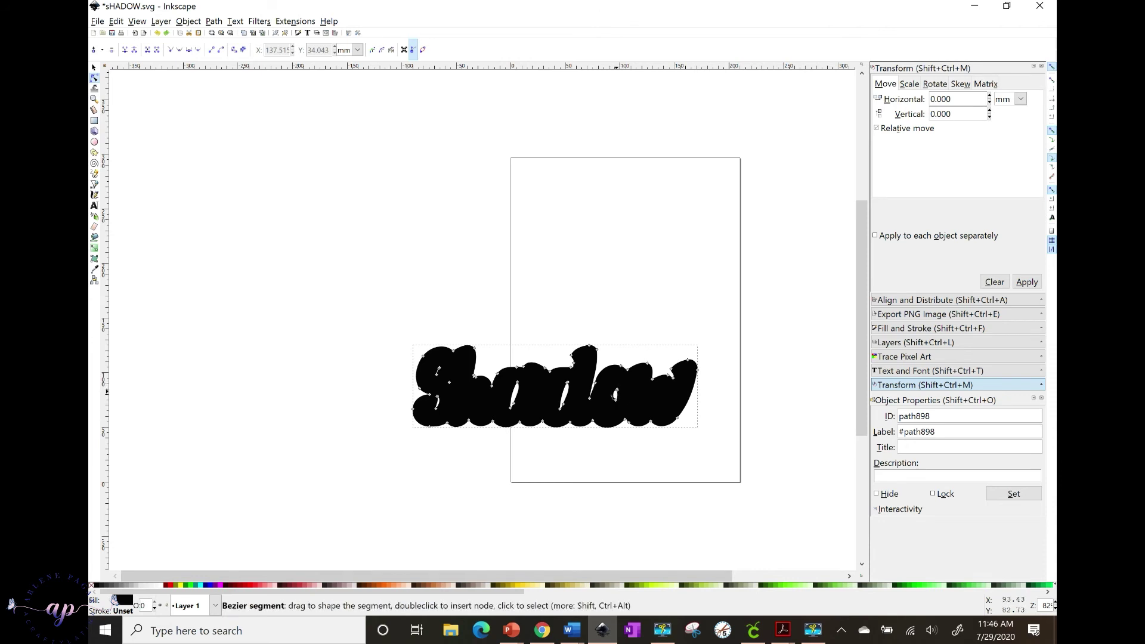
# - Remove the stray inner nodes inside the a and d of the shadow path
pyautogui.moveTo(510, 377); pyautogui.dragTo(524, 412)
pyautogui.press('Escape')
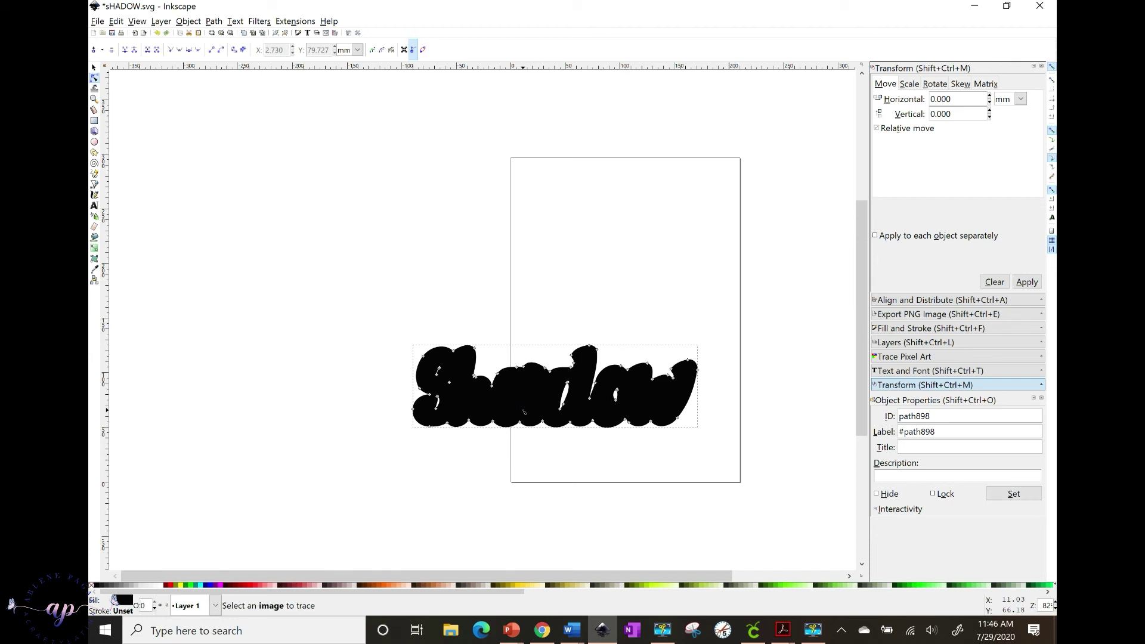
pyautogui.moveTo(564, 379); pyautogui.dragTo(573, 423)
pyautogui.moveTo(556, 378); pyautogui.dragTo(578, 417)
pyautogui.press('Escape')
# - Clean up the stray nodes on the o and S, leaving a solid 42-node path
pyautogui.click(615, 387)
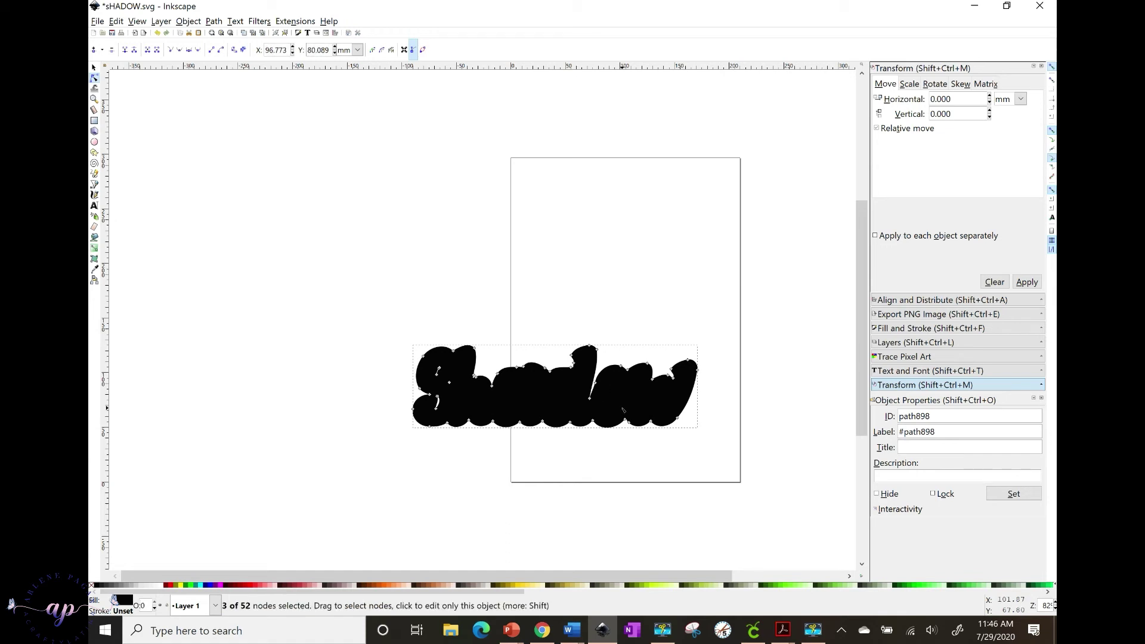
pyautogui.click(623, 410)
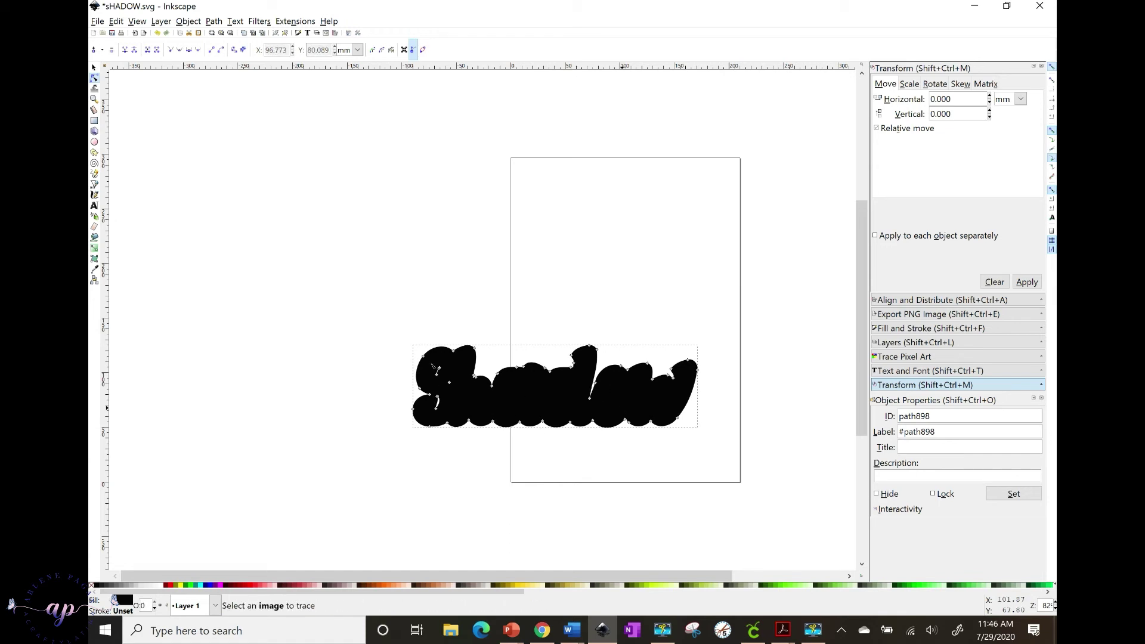
pyautogui.click(450, 383)
pyautogui.click(462, 394)
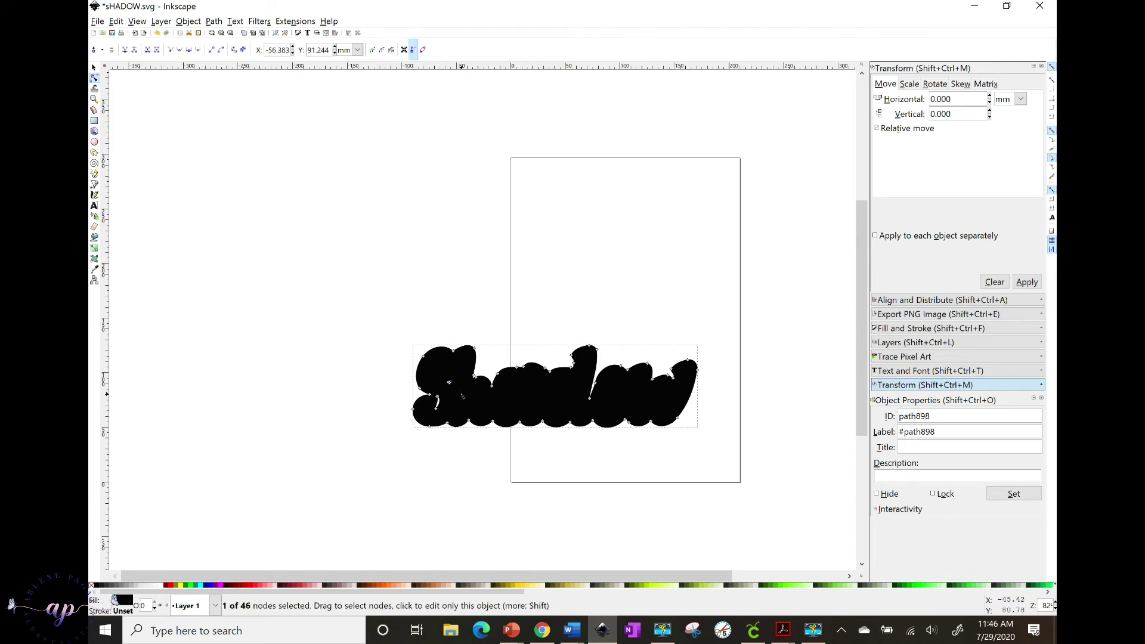
pyautogui.click(461, 394)
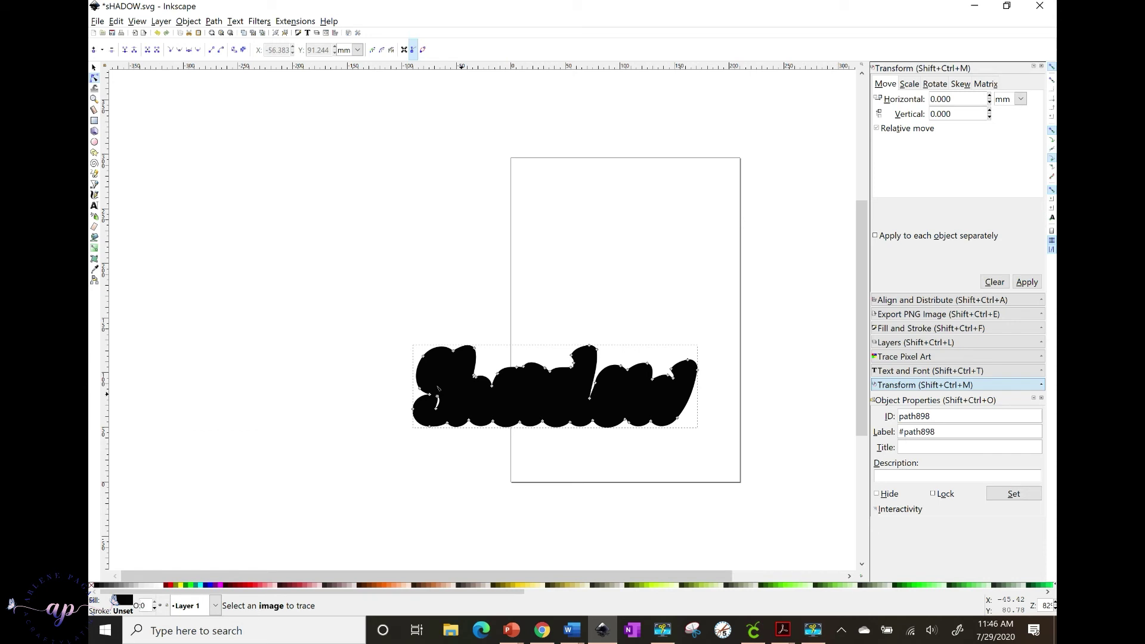
pyautogui.click(442, 414)
pyautogui.click(435, 397)
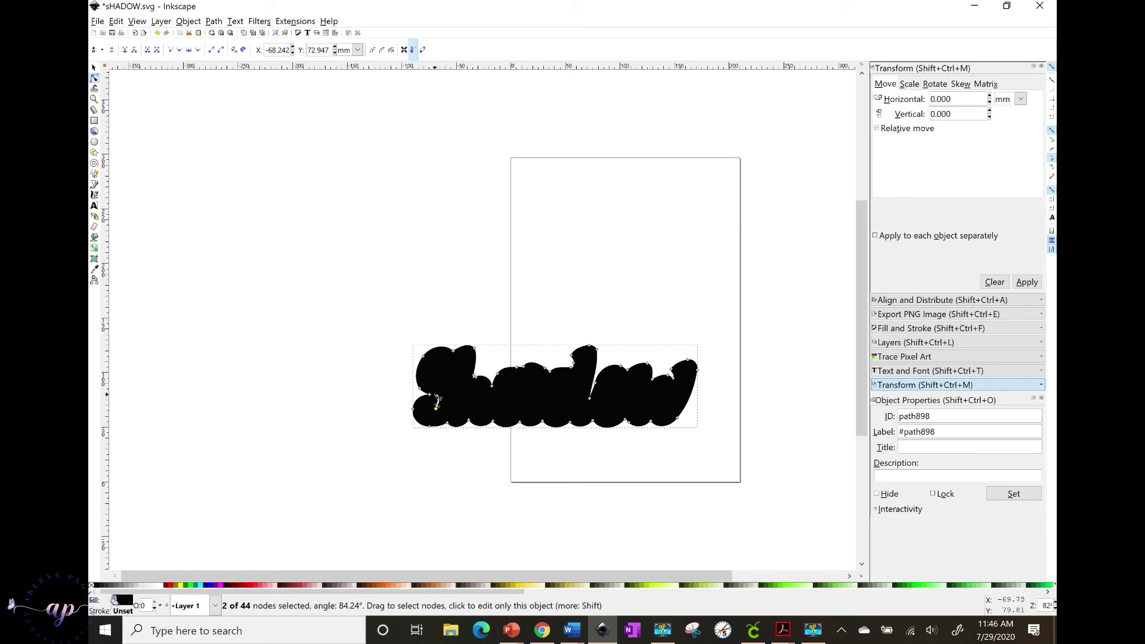
pyautogui.click(94, 68)
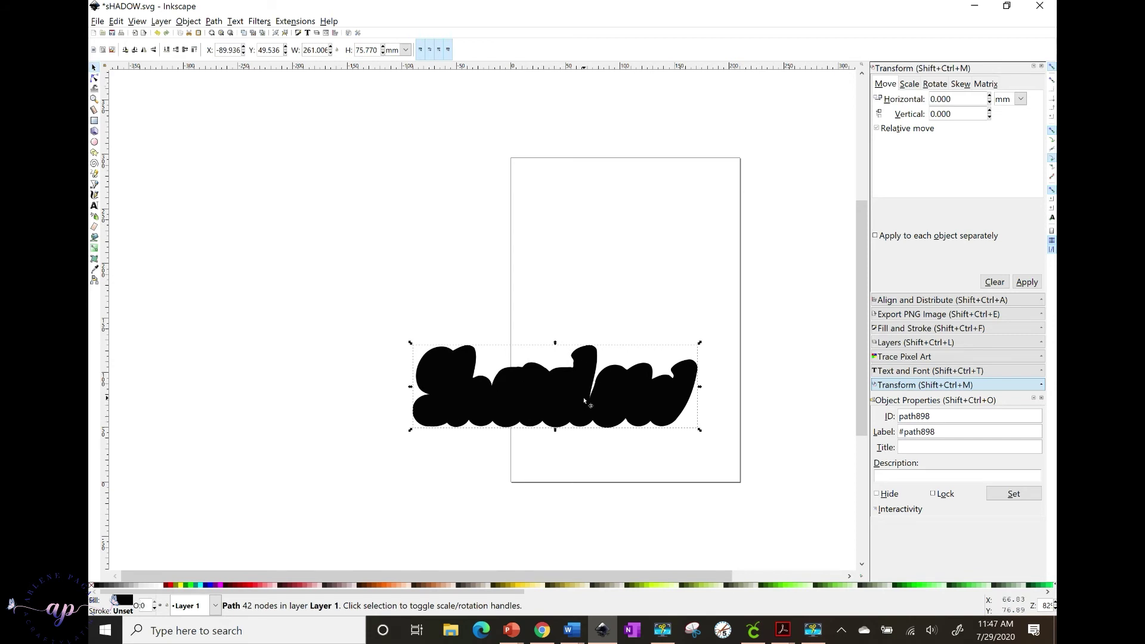
# - Save the shadow shape as Shadow.svg on the Desktop and return to Cricut Design Space
pyautogui.click(102, 28)
pyautogui.click(118, 110)
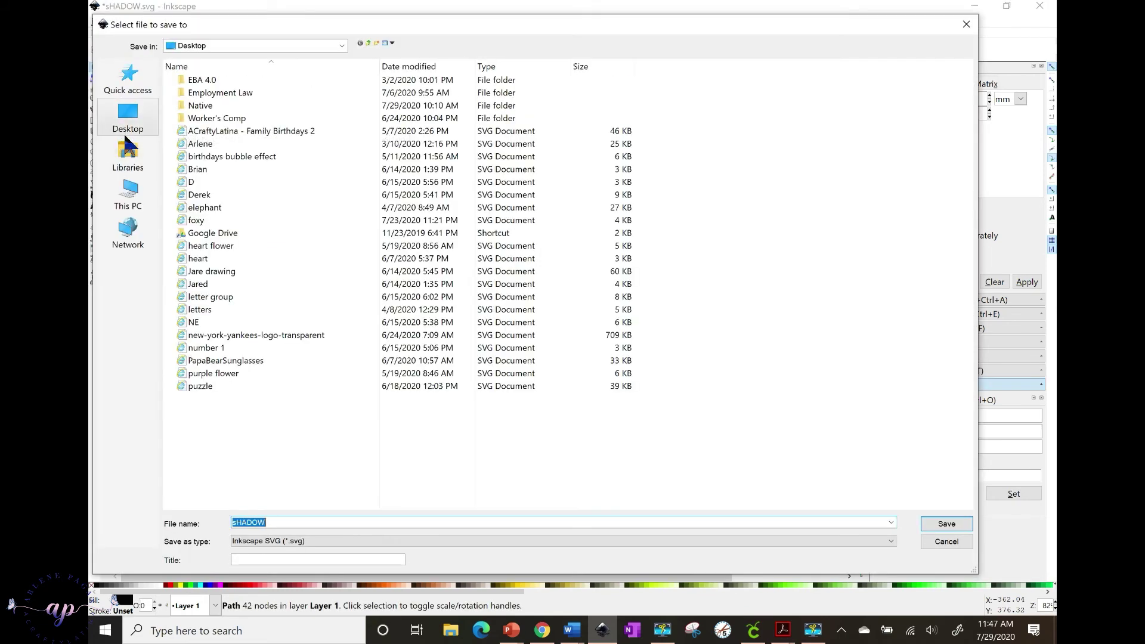
pyautogui.click(127, 127)
pyautogui.click(298, 523)
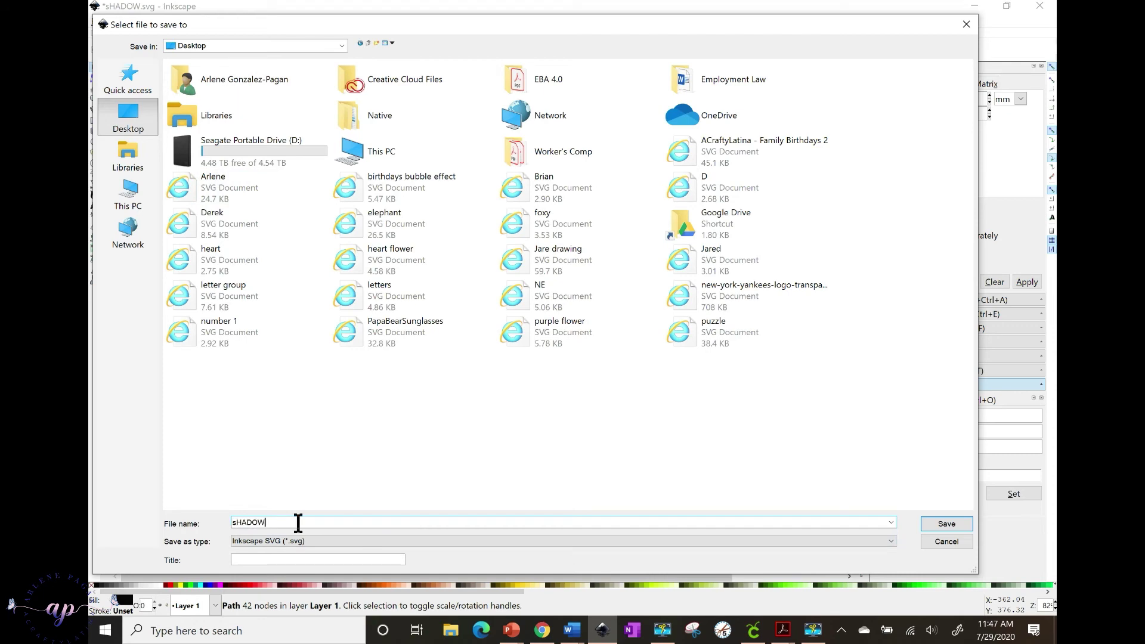
pyautogui.press('BackSpace')
pyautogui.press('BackSpace')
pyautogui.press('BackSpace')
pyautogui.press('BackSpace')
pyautogui.press('BackSpace')
pyautogui.press('BackSpace')
pyautogui.write('Shadow')
pyautogui.press('Return')
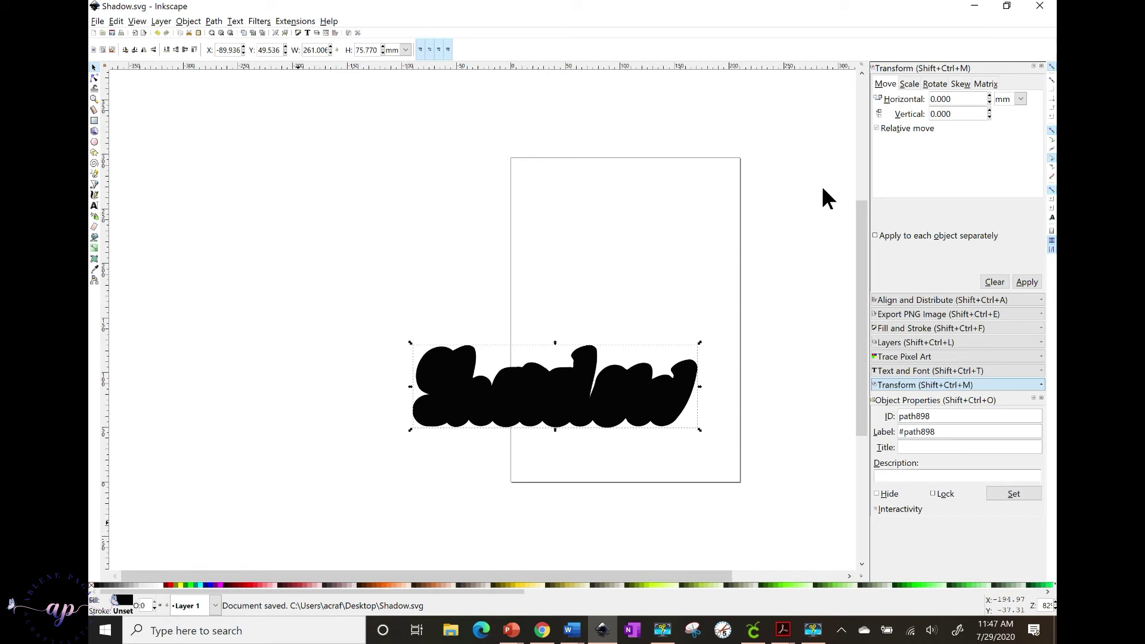
pyautogui.click(753, 630)
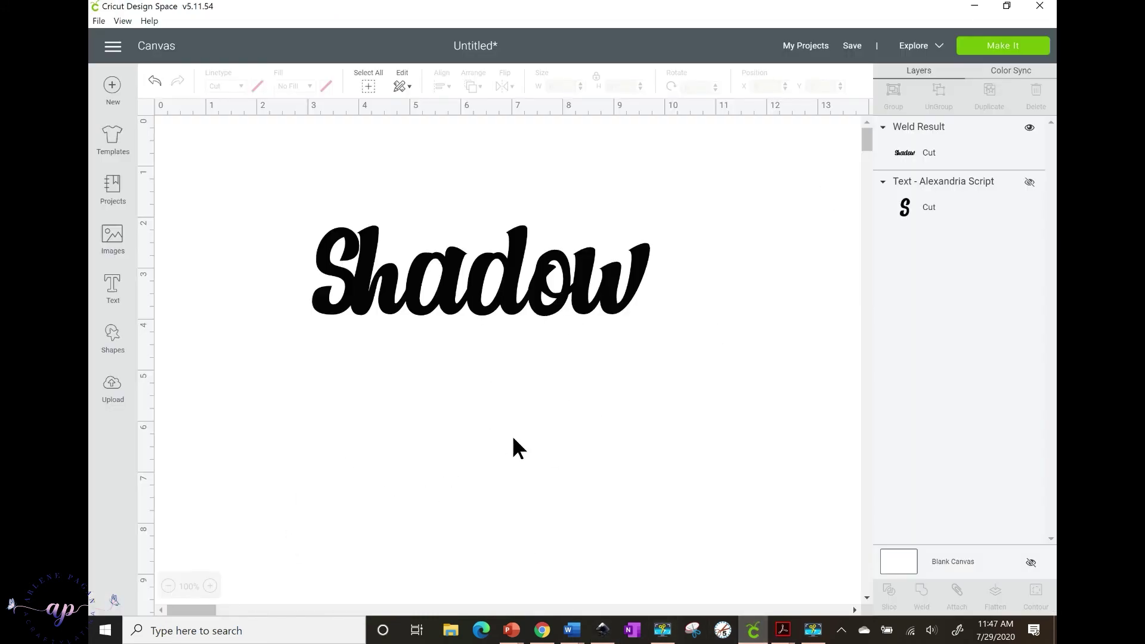
# - Upload the Shadow.svg file from the Desktop into Cricut Design Space
pyautogui.click(114, 391)
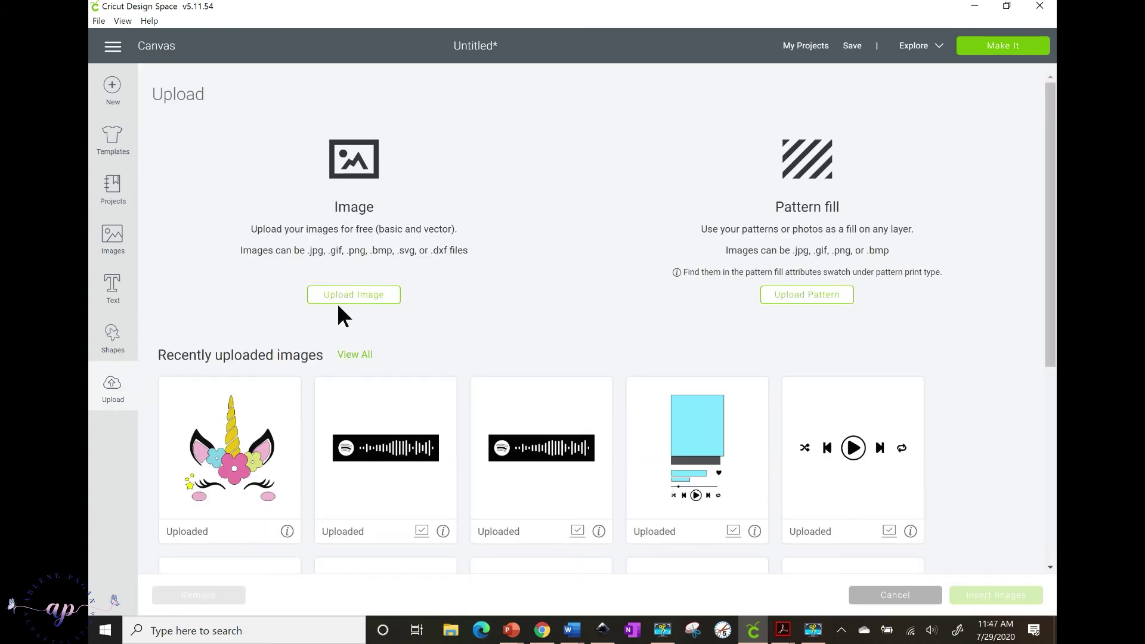
pyautogui.click(365, 298)
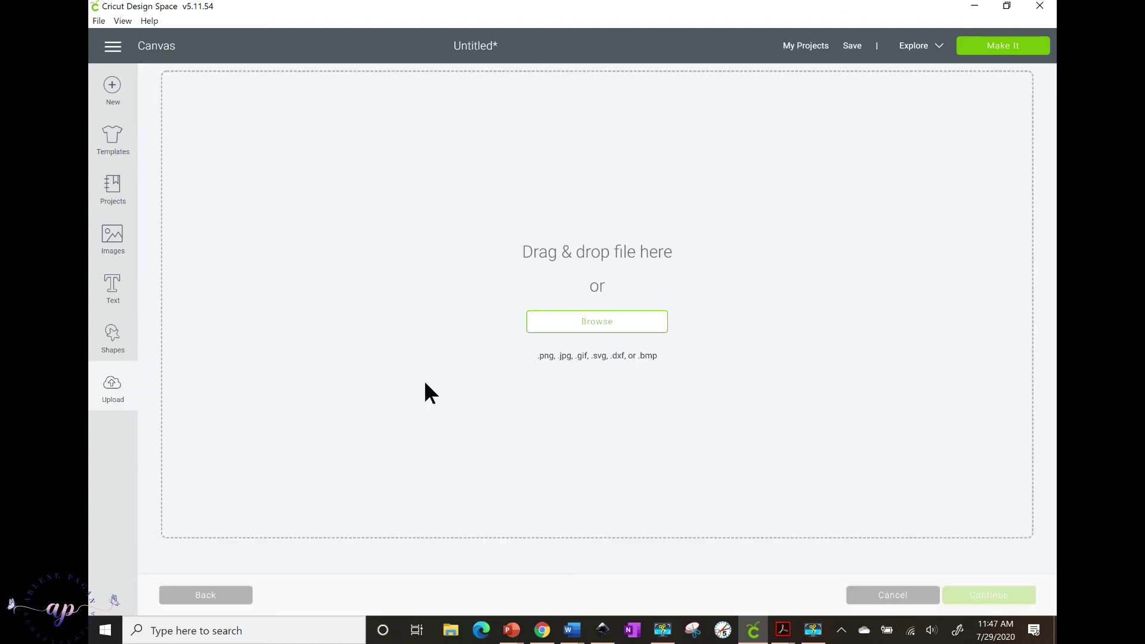
pyautogui.click(622, 323)
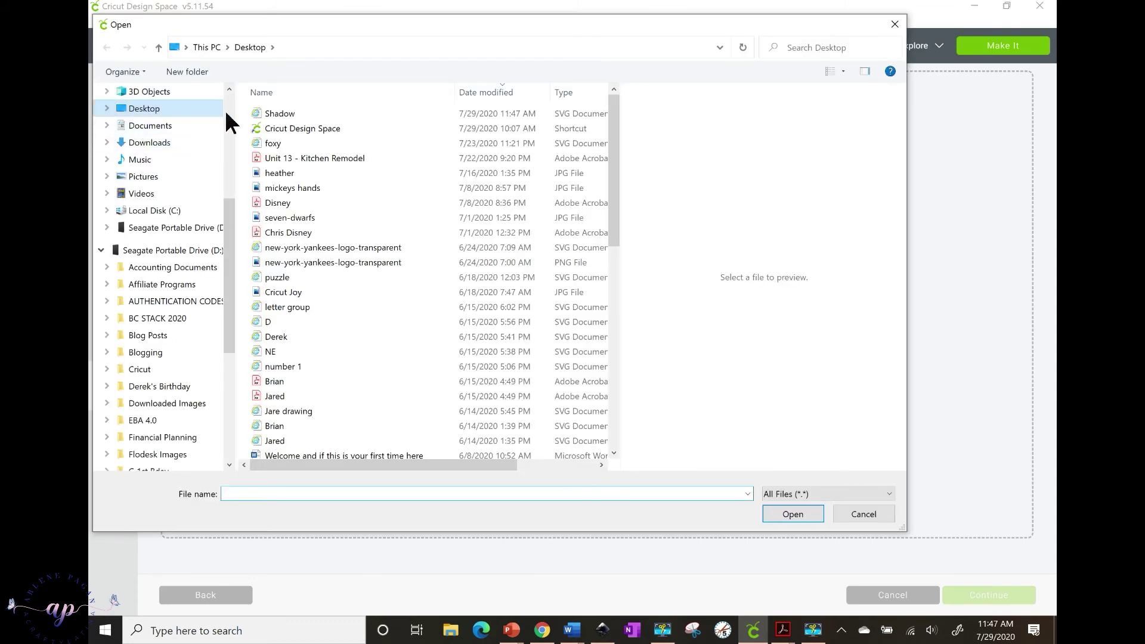
pyautogui.click(272, 113)
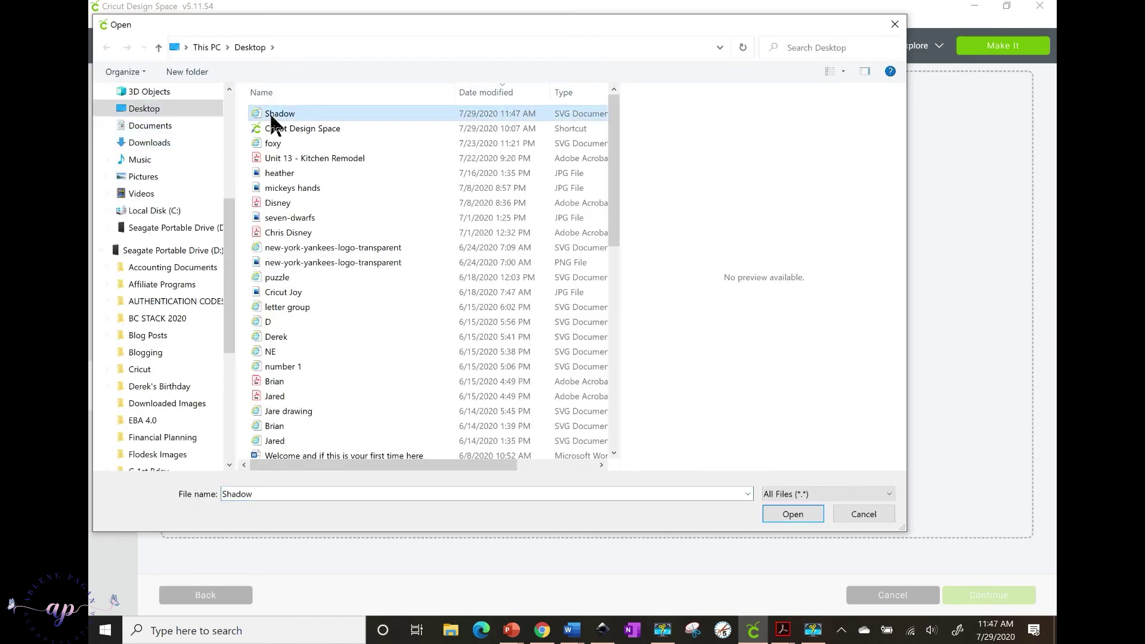
pyautogui.click(793, 513)
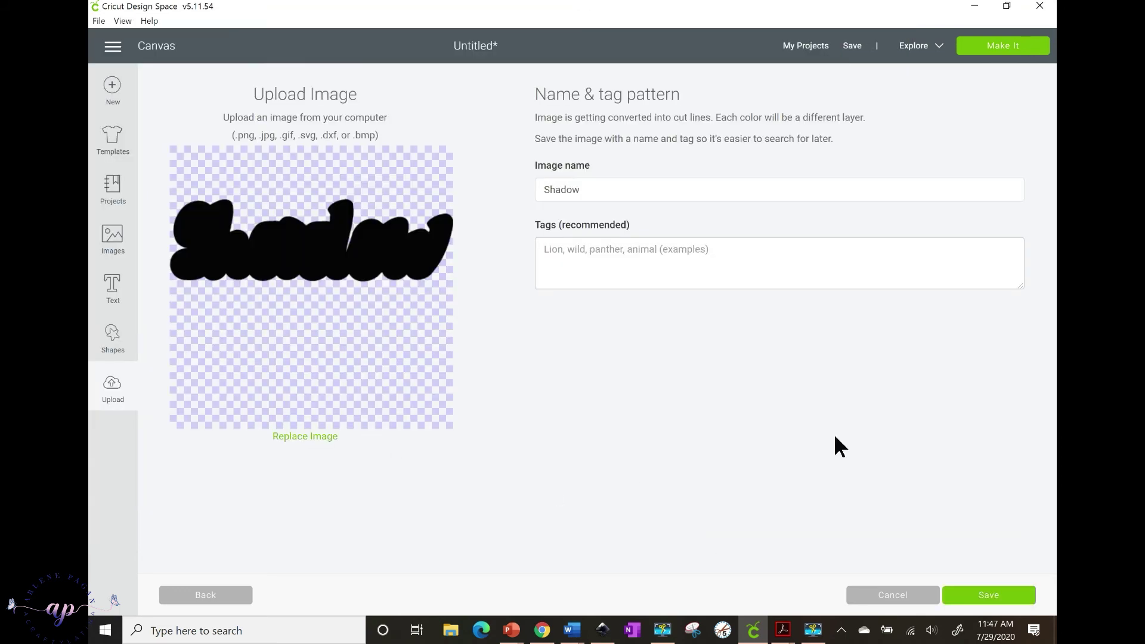
# - Tag the upload 'Shadow background', save it, and insert it onto the canvas
pyautogui.click(663, 262)
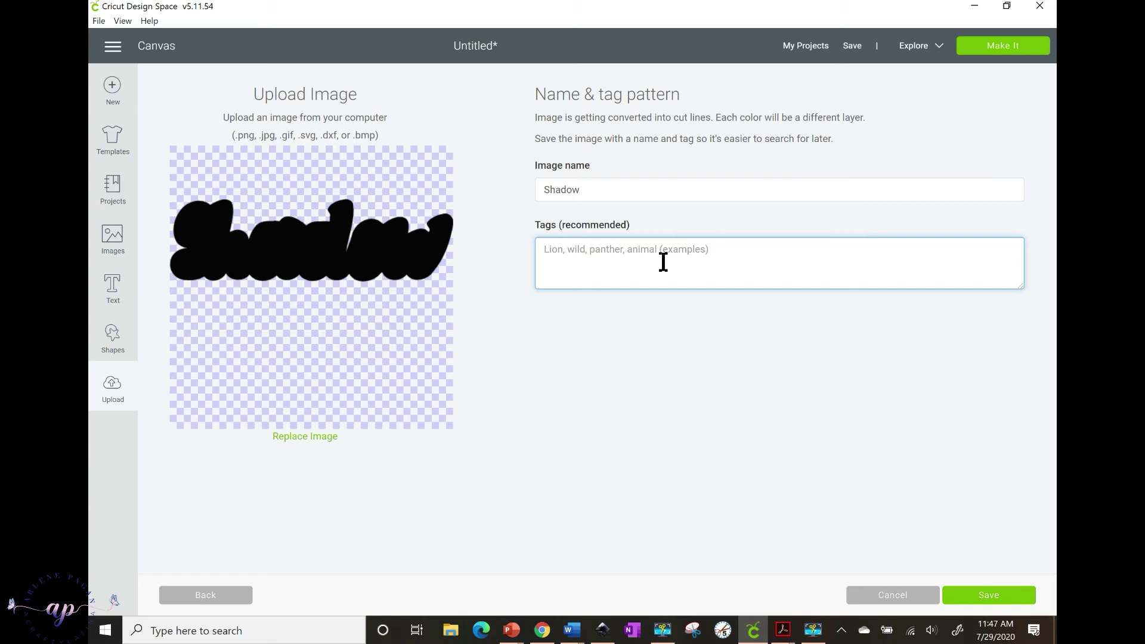
pyautogui.write('Shadow b')
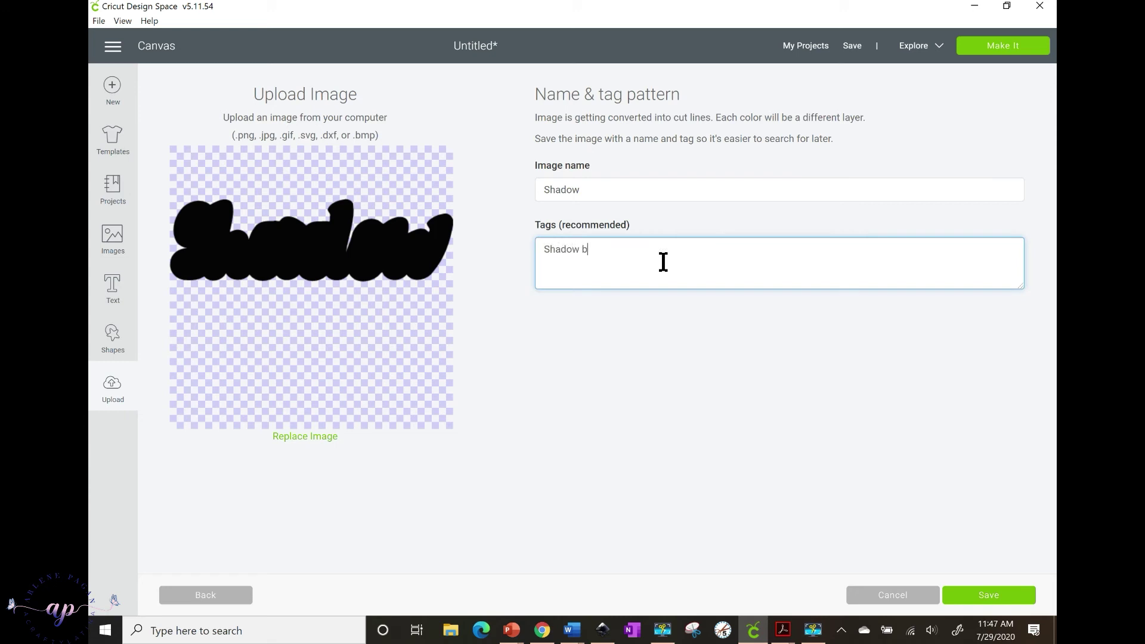
pyautogui.write('ackground')
pyautogui.click(995, 597)
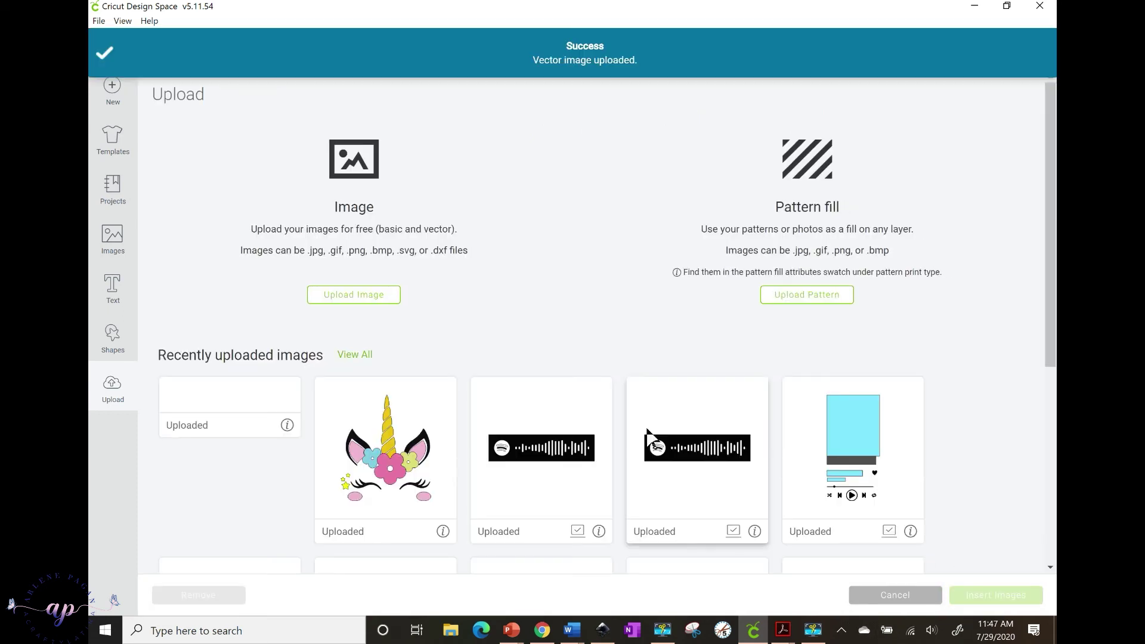
pyautogui.click(255, 452)
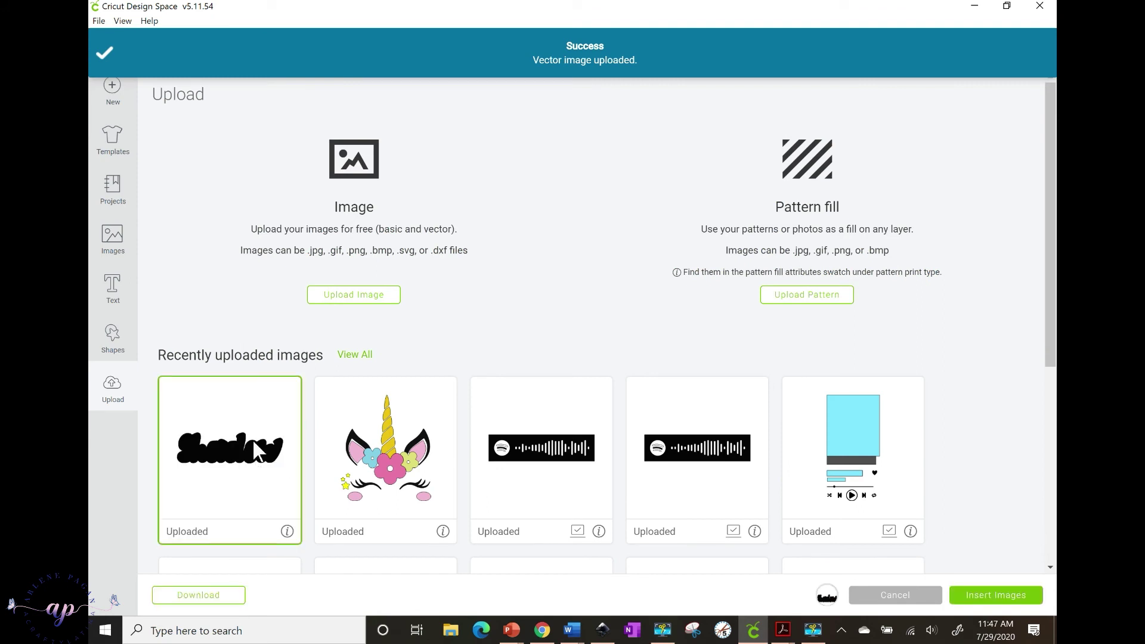
pyautogui.click(995, 595)
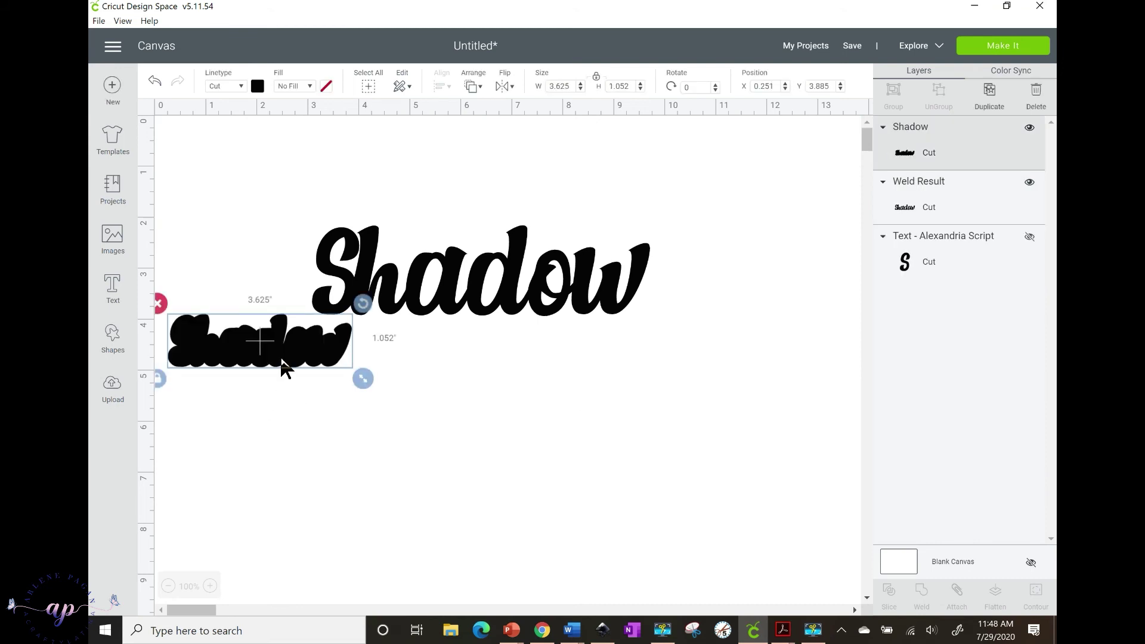
# - Place the black shadow below the script word and set its width to 6.655 in
pyautogui.moveTo(286, 368); pyautogui.dragTo(503, 455)
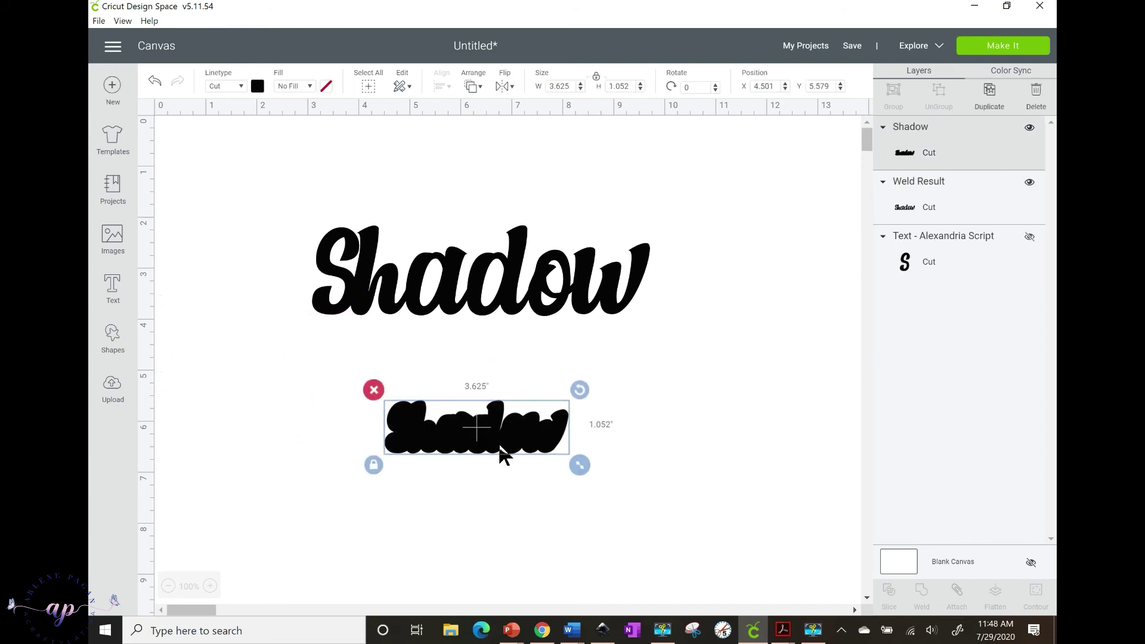
pyautogui.click(523, 305)
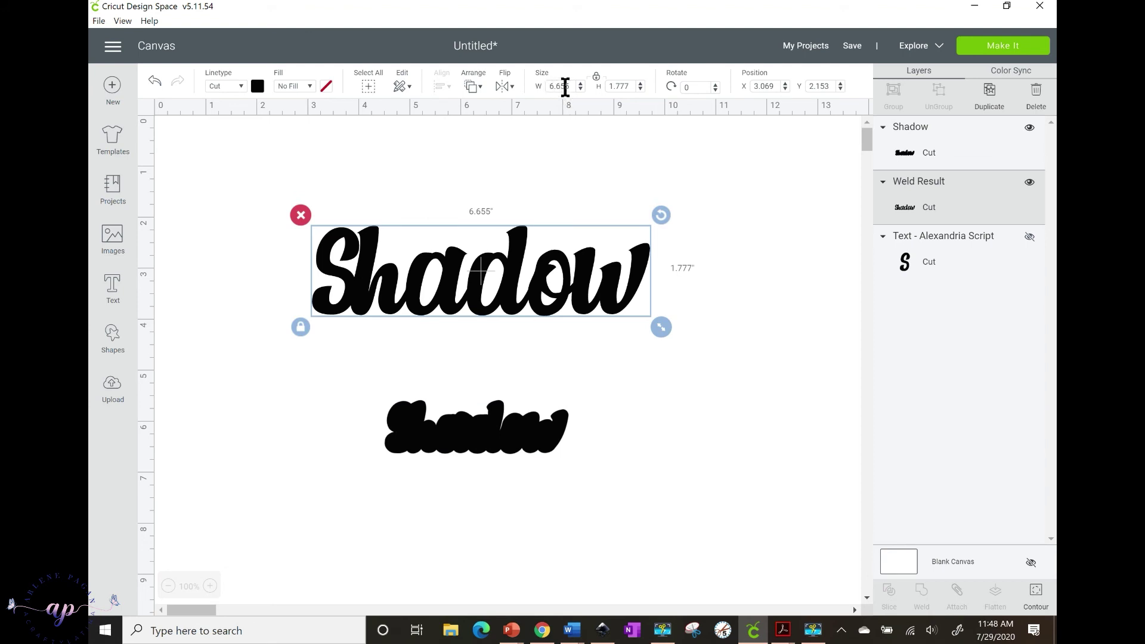
pyautogui.click(467, 444)
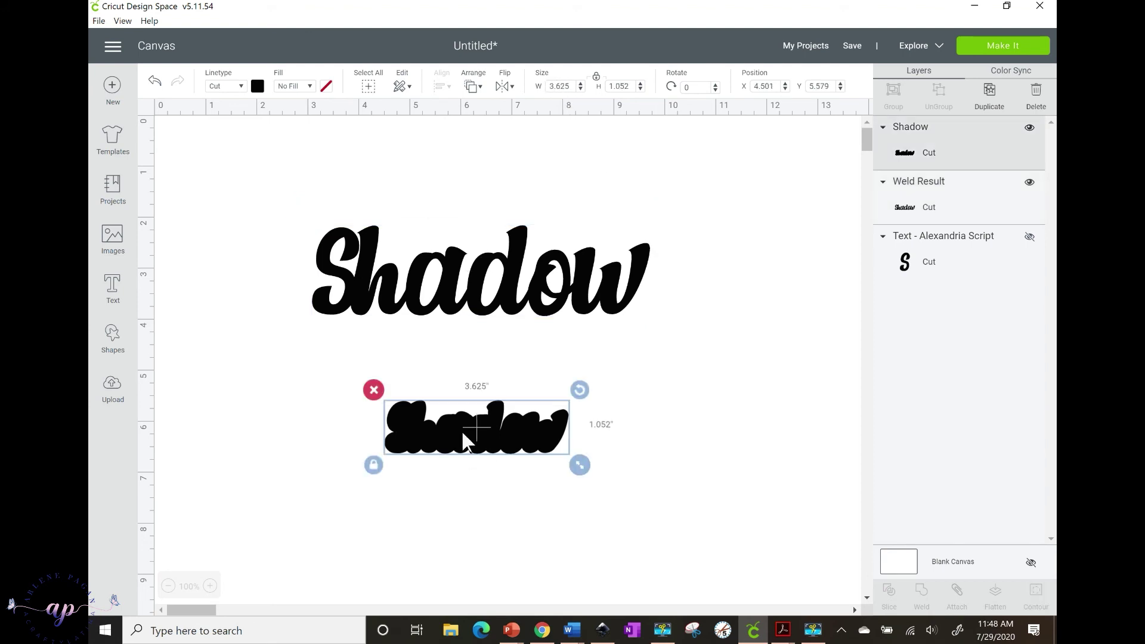
pyautogui.click(571, 86)
pyautogui.write('6.6')
pyautogui.write('6')
pyautogui.write('55')
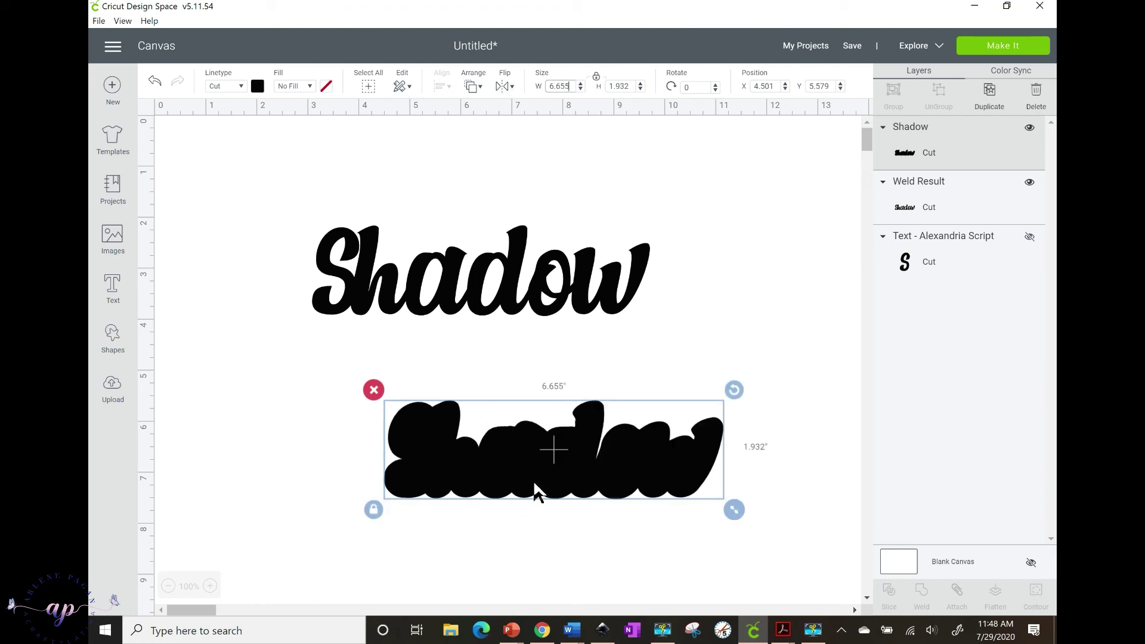
# - Color the script Shadow word white and layer it in front of the black shadow
pyautogui.click(458, 304)
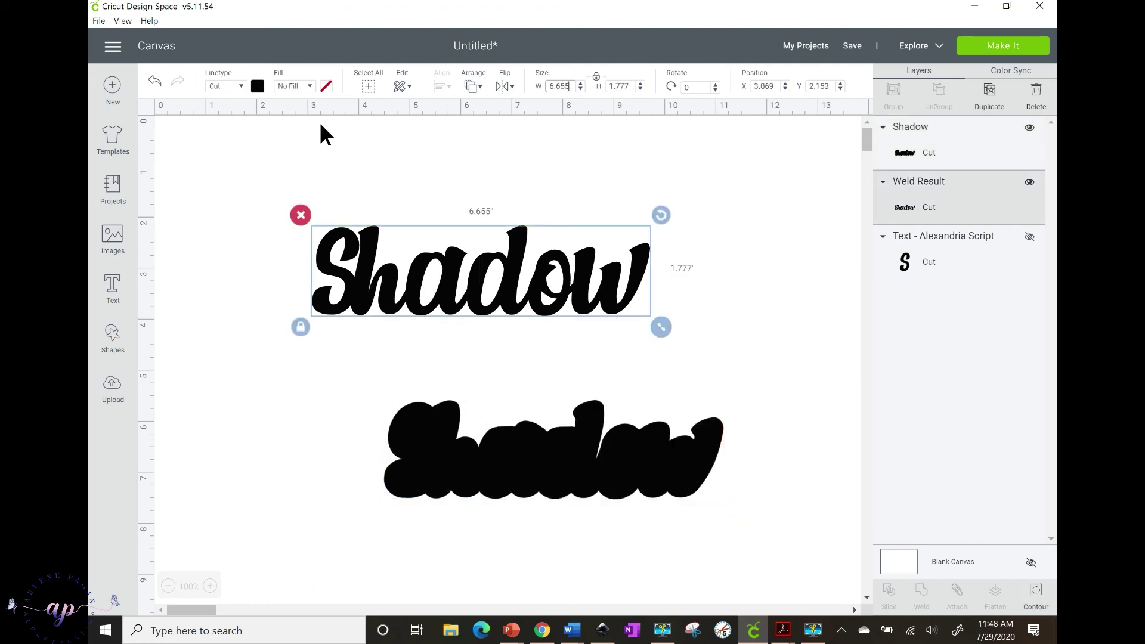
pyautogui.click(256, 88)
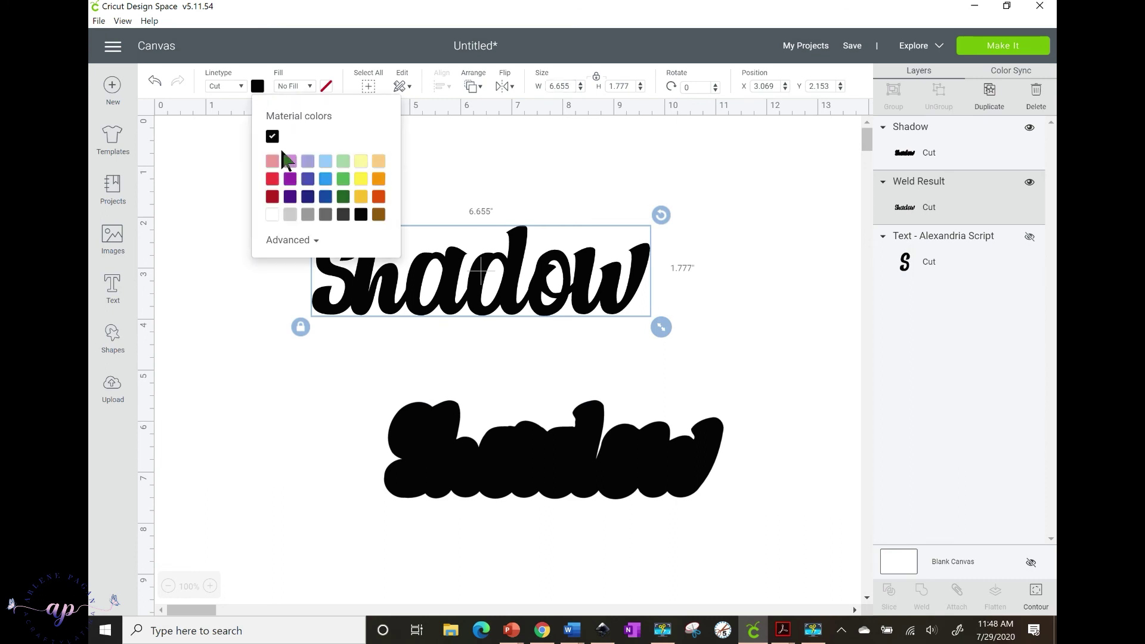
pyautogui.click(272, 215)
pyautogui.moveTo(445, 452); pyautogui.dragTo(370, 309)
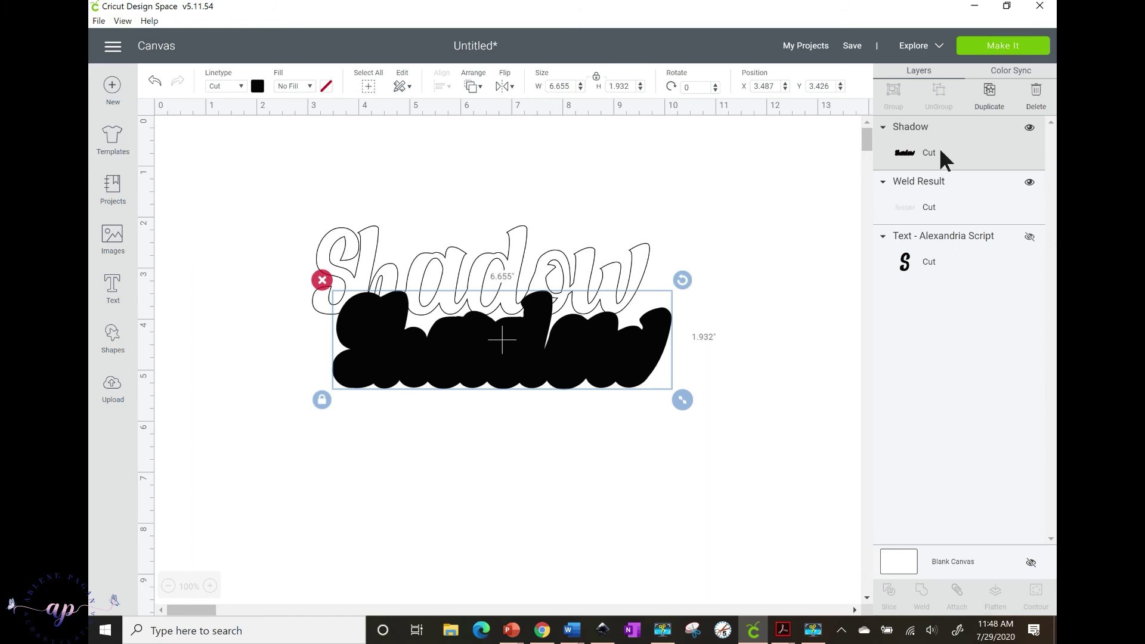
pyautogui.moveTo(634, 346); pyautogui.dragTo(604, 307)
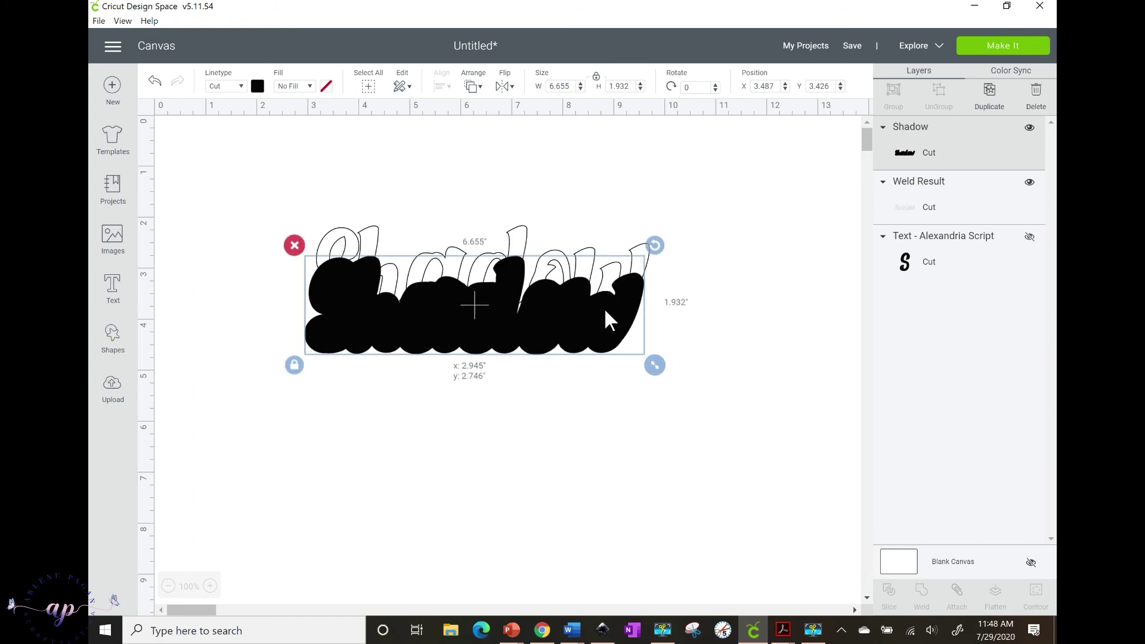
pyautogui.moveTo(964, 181); pyautogui.dragTo(954, 119)
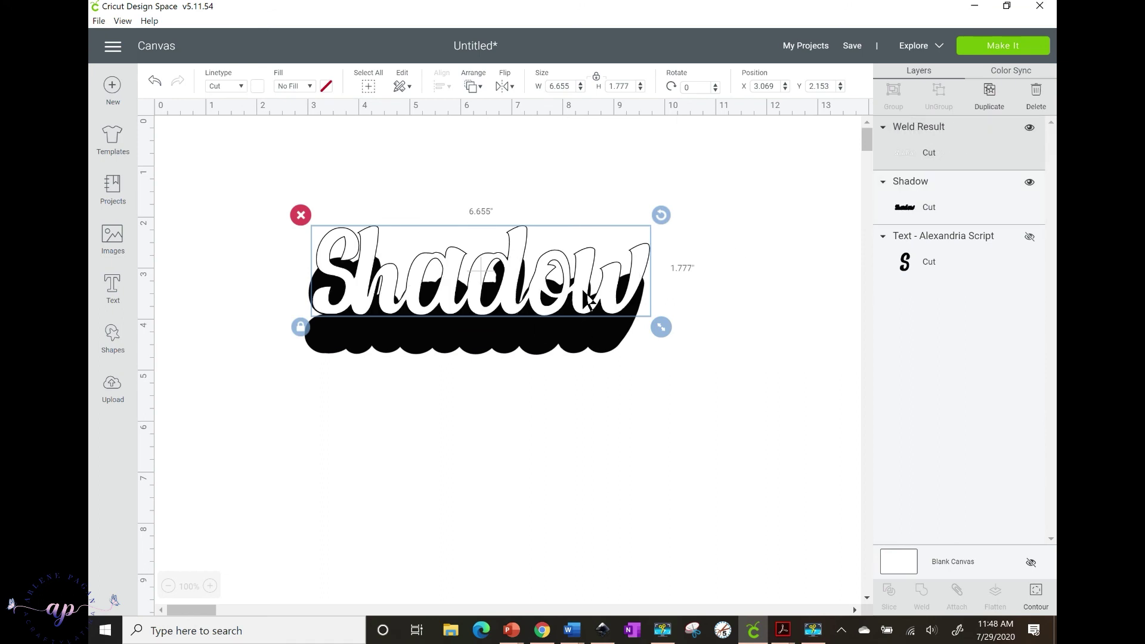
pyautogui.moveTo(584, 293); pyautogui.dragTo(583, 335)
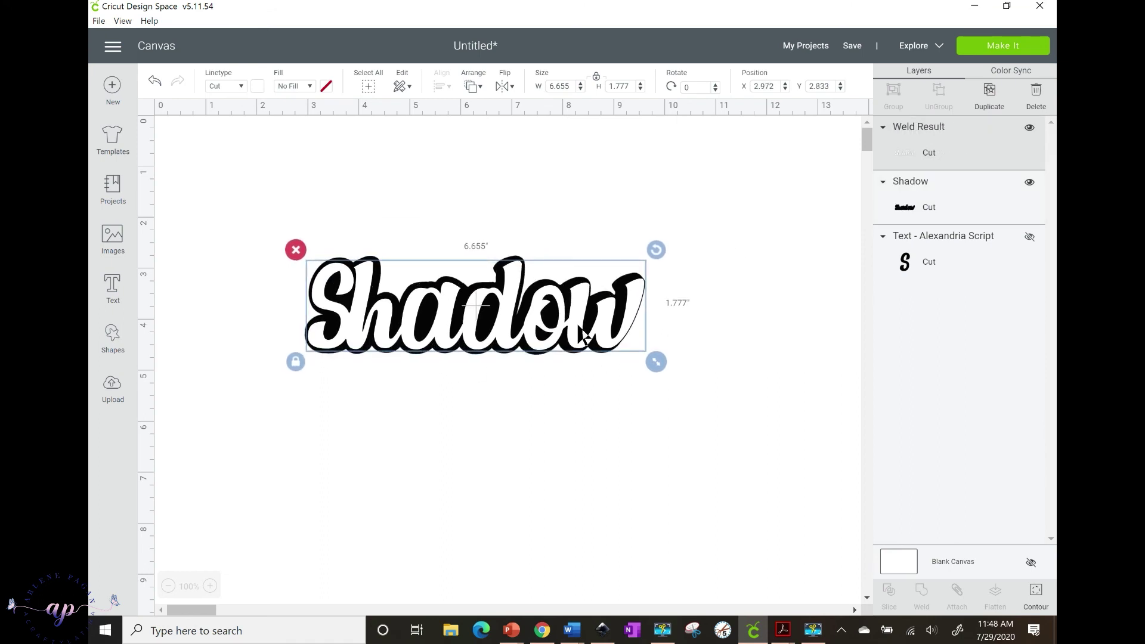
pyautogui.click(462, 437)
# - Select the white word and black shadow together and center-align them
pyautogui.moveTo(232, 323); pyautogui.dragTo(655, 371)
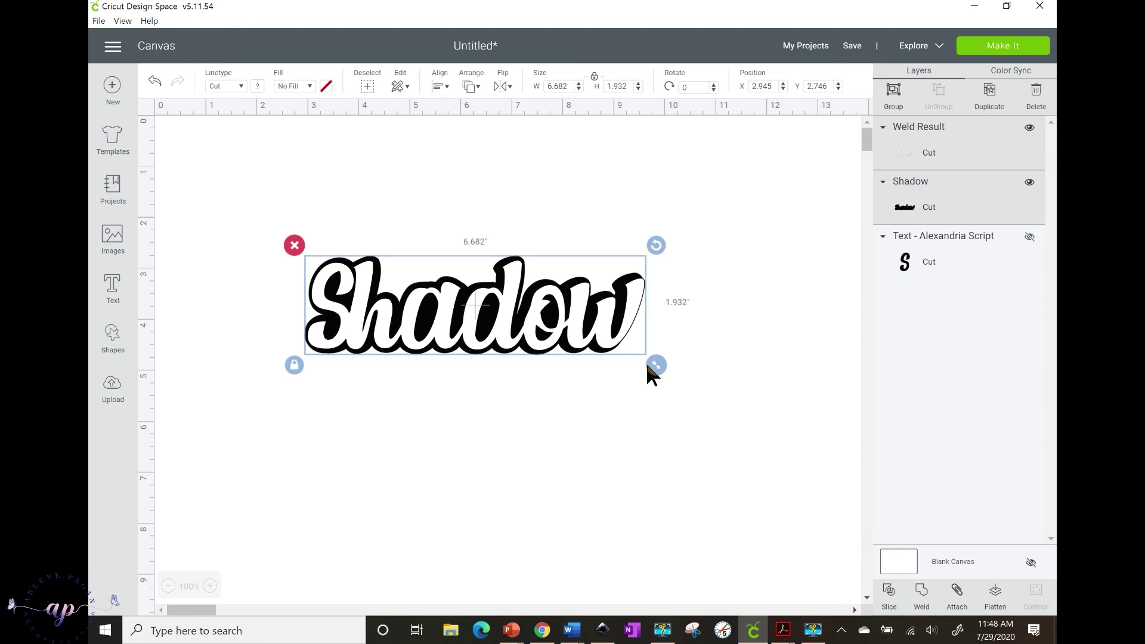
pyautogui.click(439, 87)
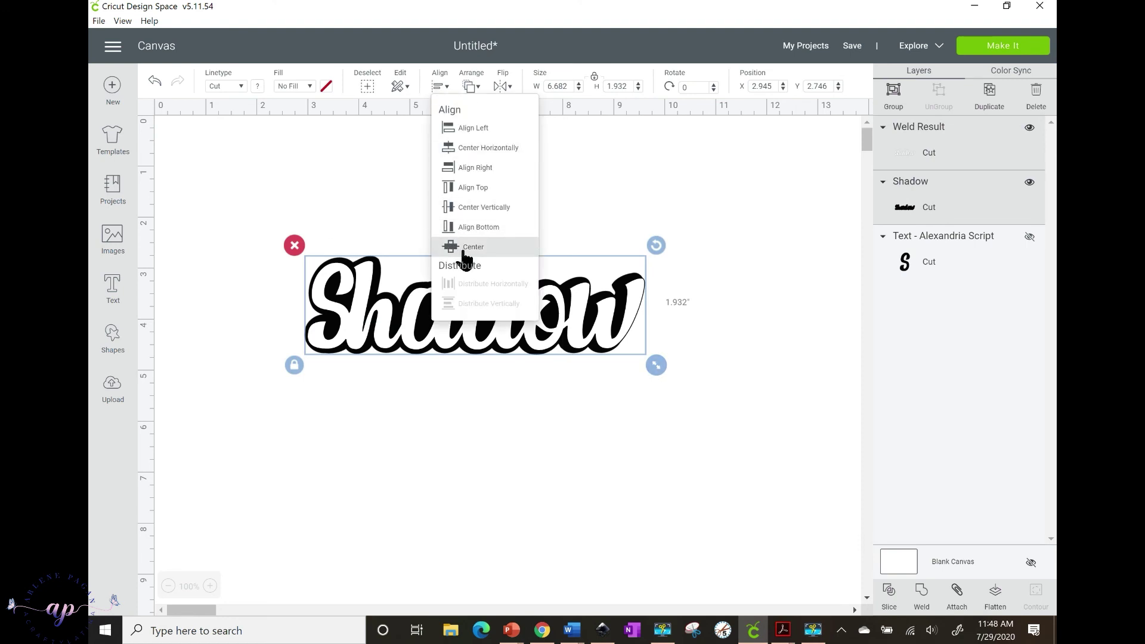
pyautogui.click(444, 247)
pyautogui.click(731, 324)
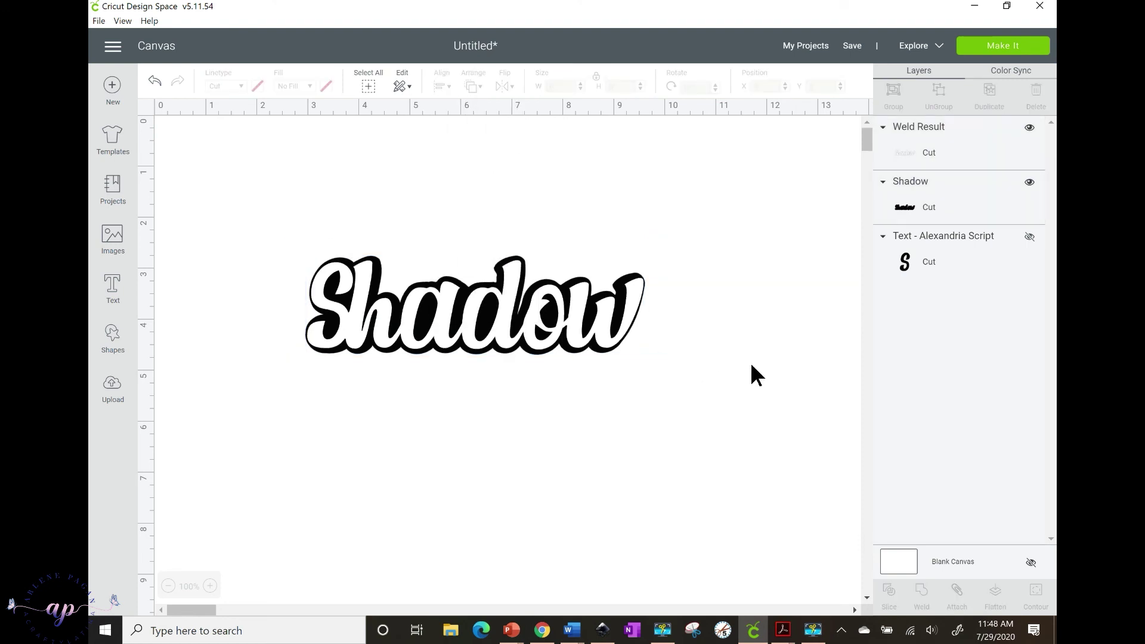
# - Select the white word and its shadow together and move both lower on the canvas
pyautogui.moveTo(245, 282); pyautogui.dragTo(697, 380)
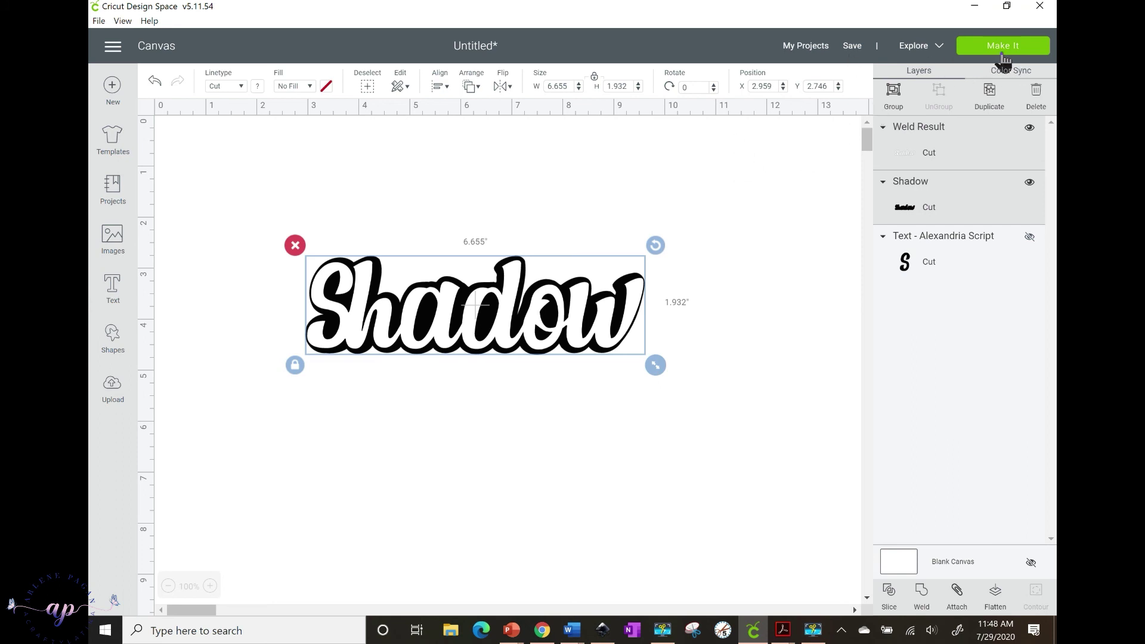
pyautogui.moveTo(609, 315); pyautogui.dragTo(569, 329)
pyautogui.click(729, 427)
# - Drop the white script word onto its black shadow and centre the two with Align > Center
pyautogui.click(577, 471)
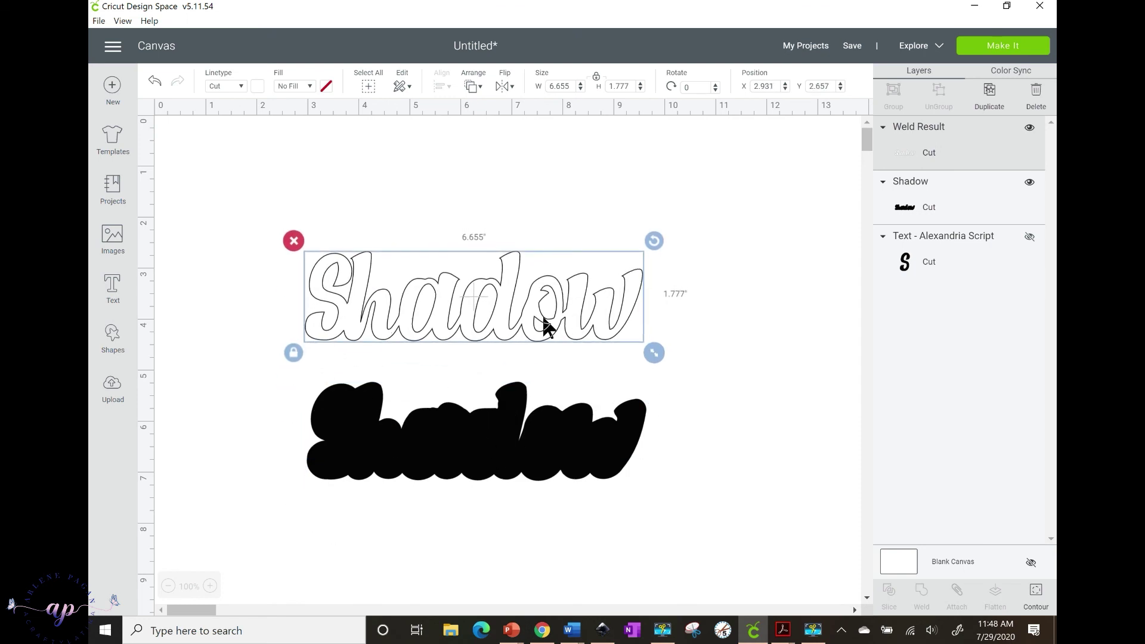
pyautogui.moveTo(544, 327); pyautogui.dragTo(545, 466)
pyautogui.moveTo(219, 437); pyautogui.dragTo(323, 198)
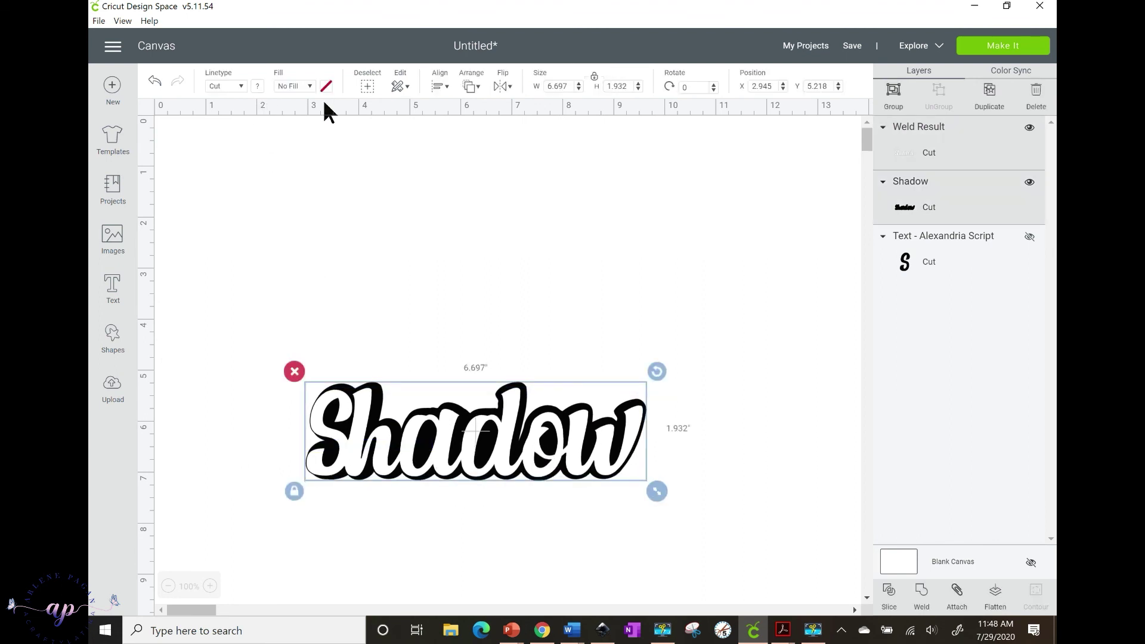
pyautogui.click(438, 88)
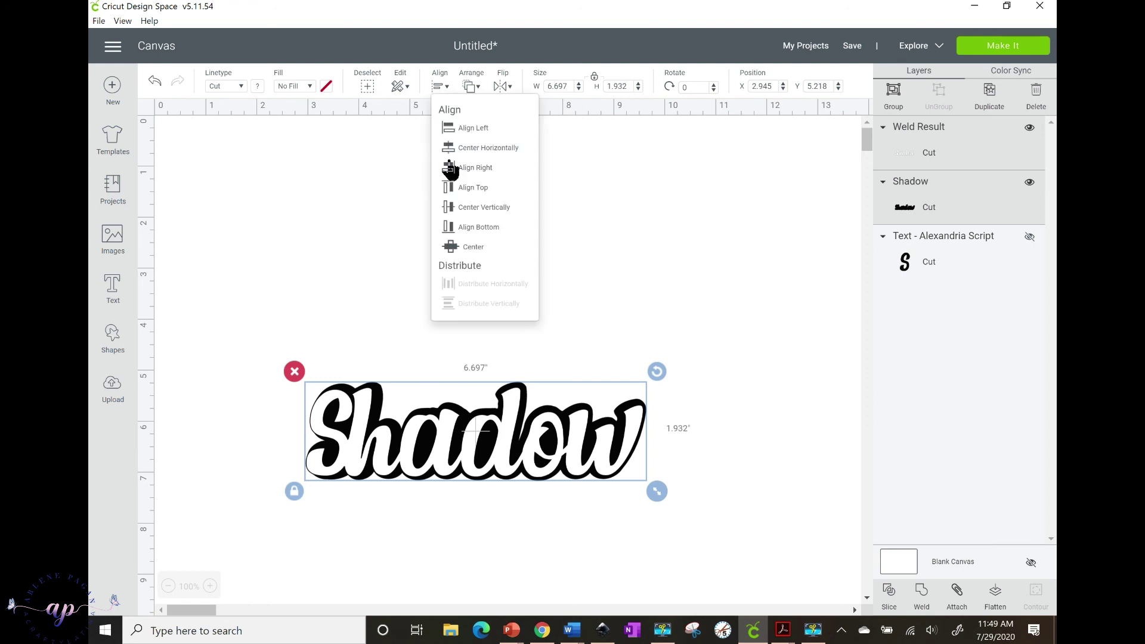
pyautogui.click(478, 245)
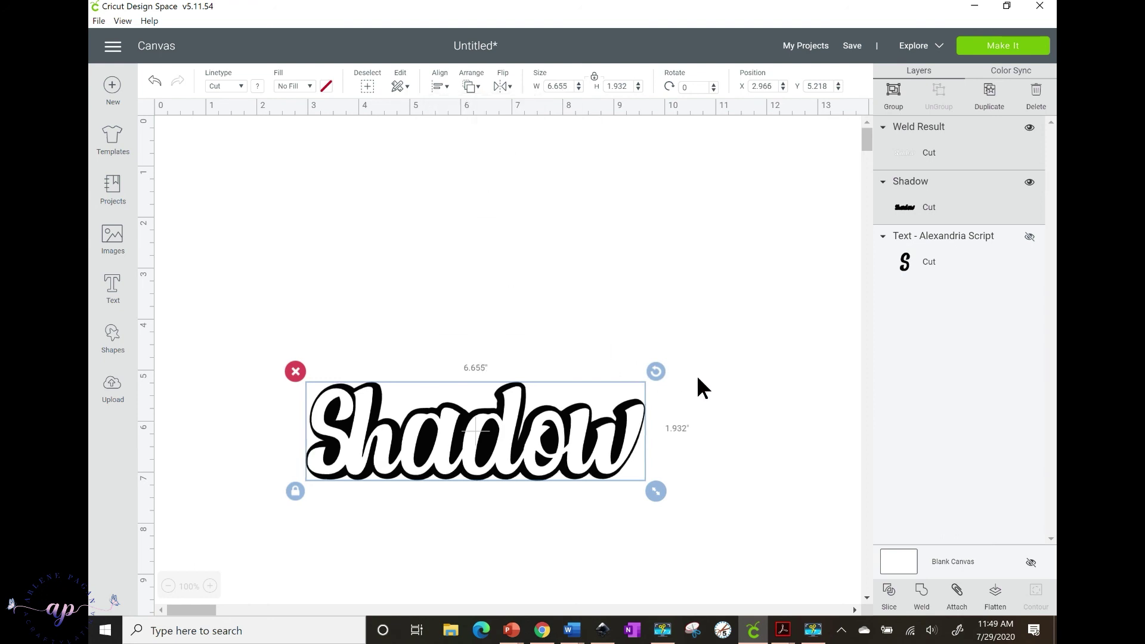
# - Reselect the word and shadow together and flatten them into one printable image
pyautogui.click(206, 370)
pyautogui.moveTo(197, 359); pyautogui.dragTo(718, 505)
pyautogui.click(997, 603)
# - Shift the flattened Shadow image into place, preview it on the Letter-size print-then-cut mat, then cancel back to the canvas
pyautogui.moveTo(521, 411); pyautogui.dragTo(540, 323)
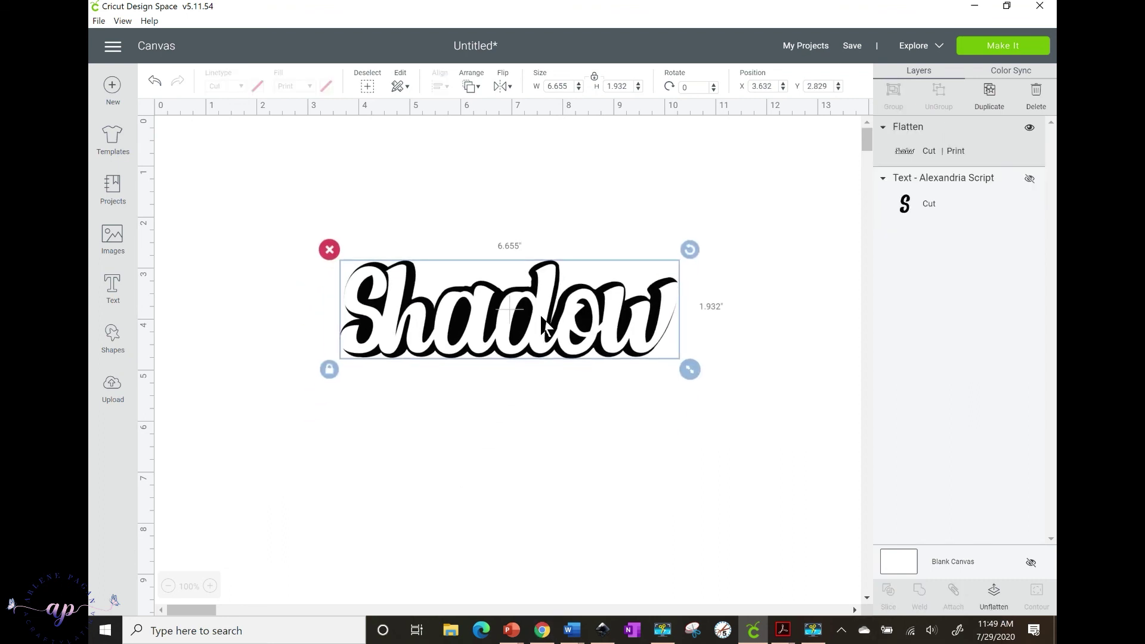
pyautogui.click(1010, 53)
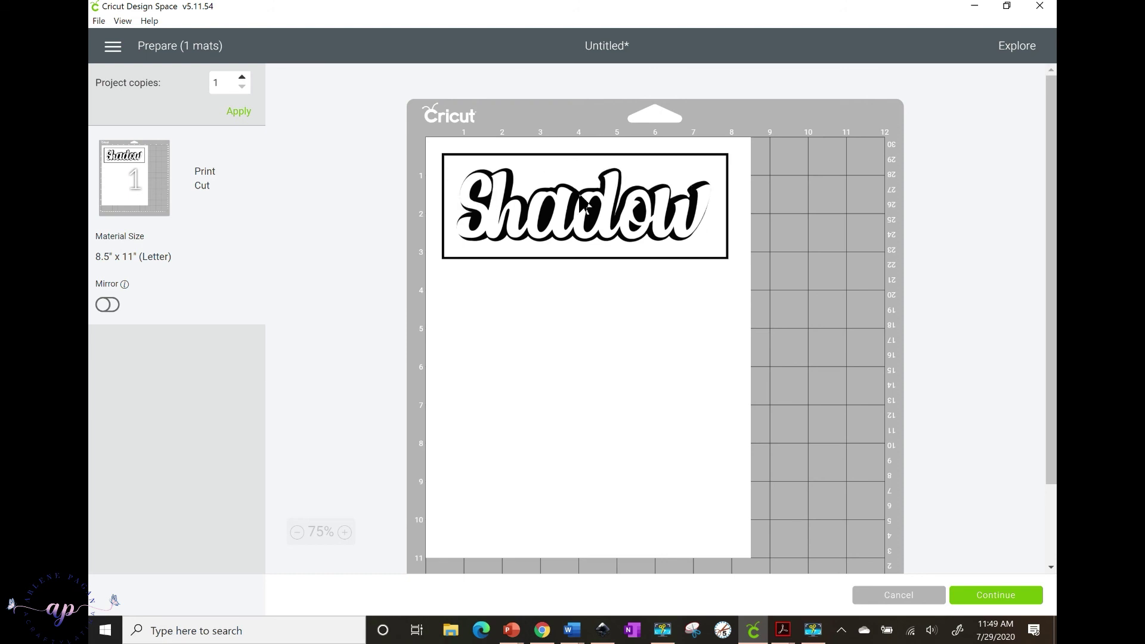
pyautogui.click(907, 599)
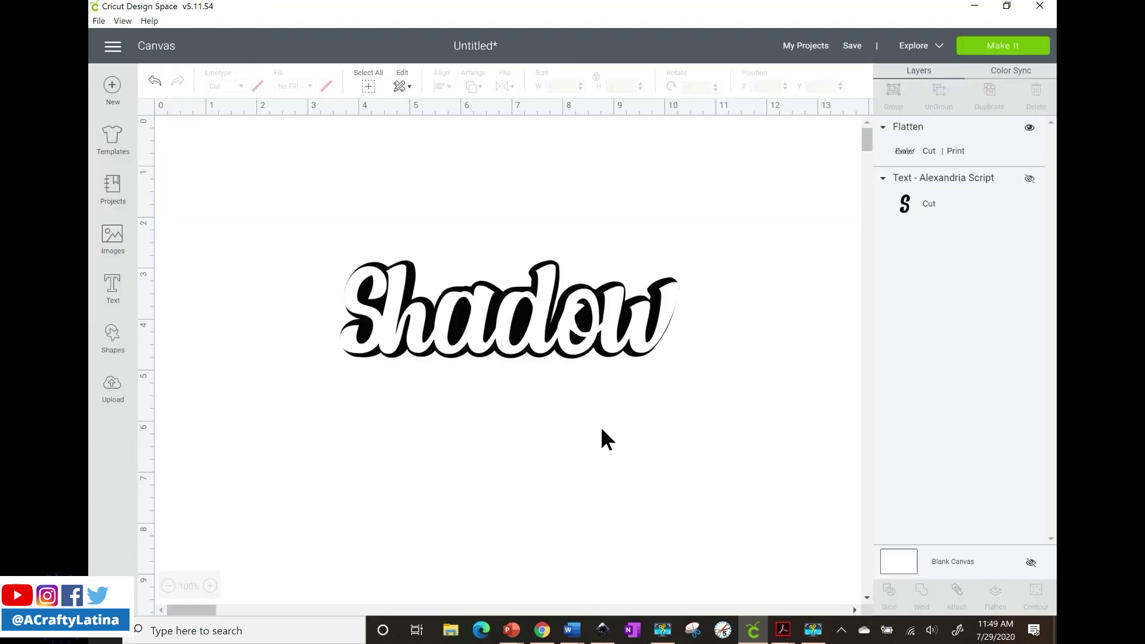
pyautogui.click(596, 343)
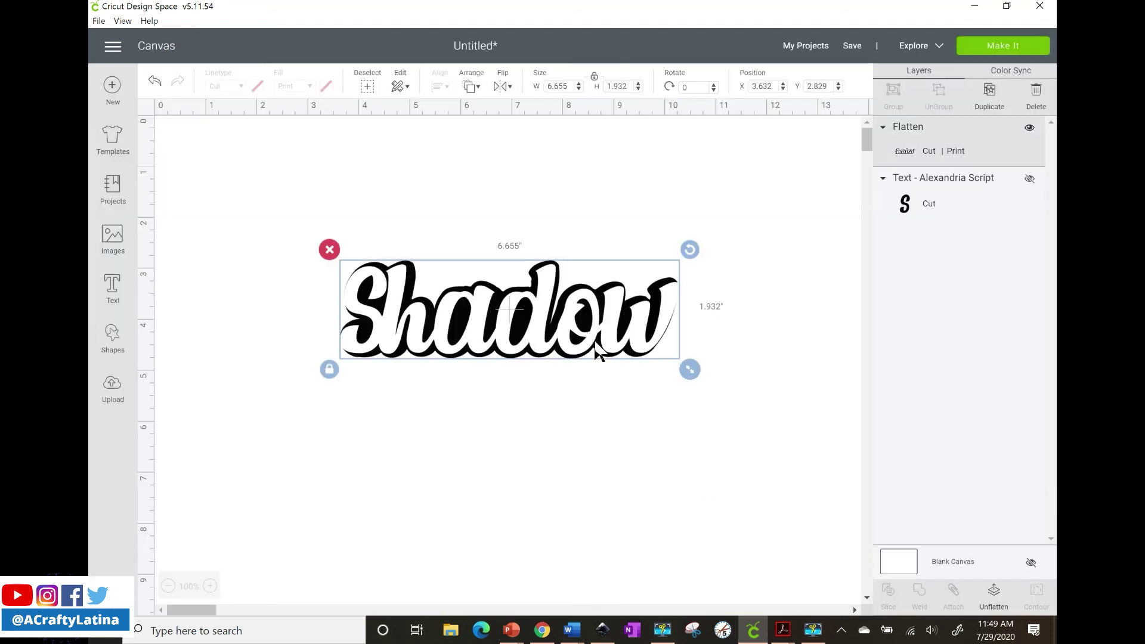